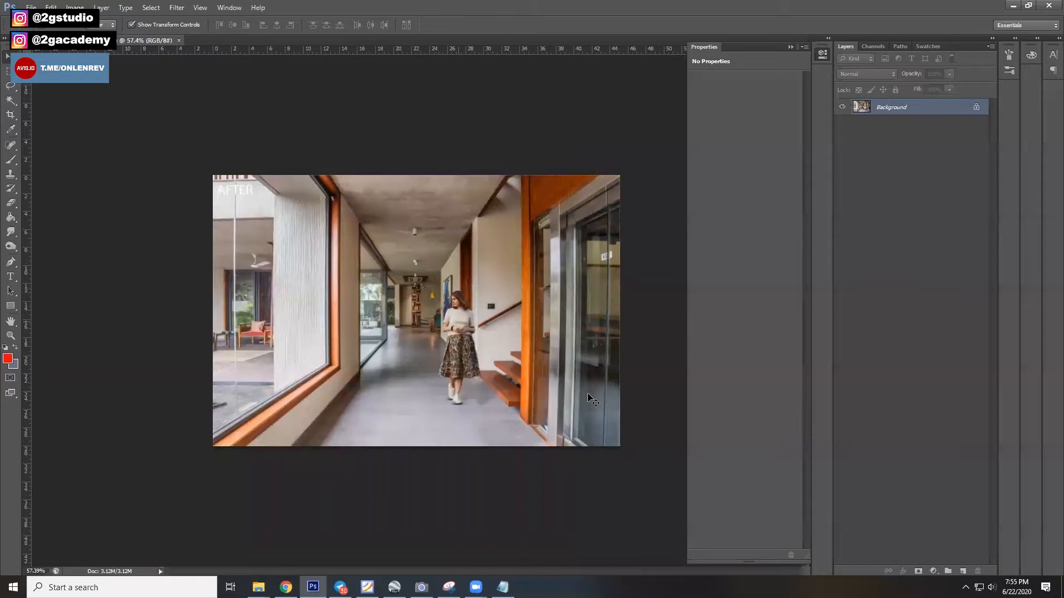
Switch to Instagram in the browser, search for the architecture photographer's account and open the profile
{"action": "scroll", "coordinate": [574, 410], "scroll_direction": "up", "scroll_amount": 7}
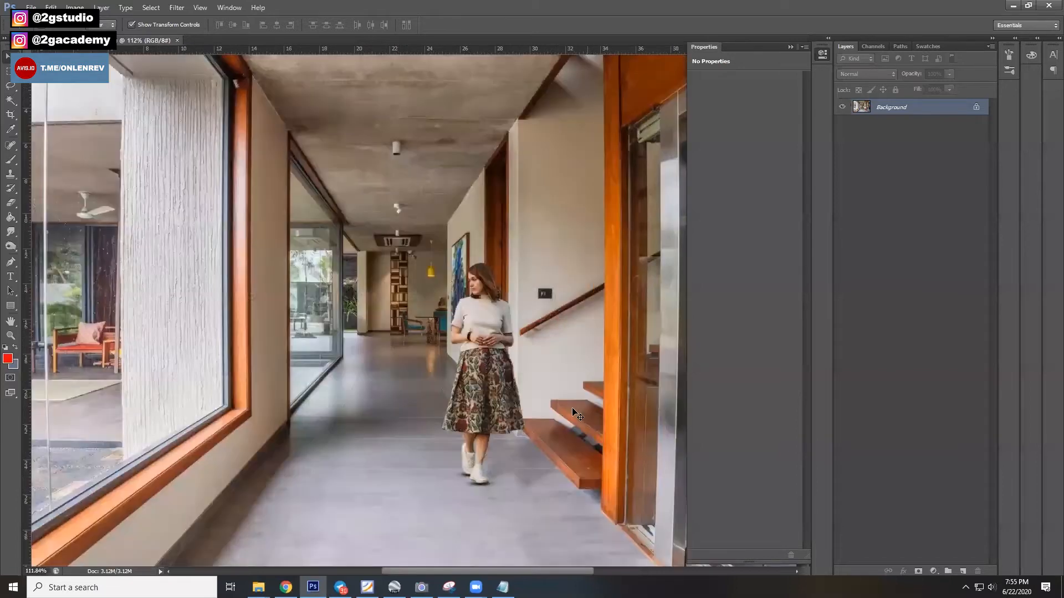
{"action": "scroll", "coordinate": [572, 407], "scroll_direction": "up", "scroll_amount": 3}
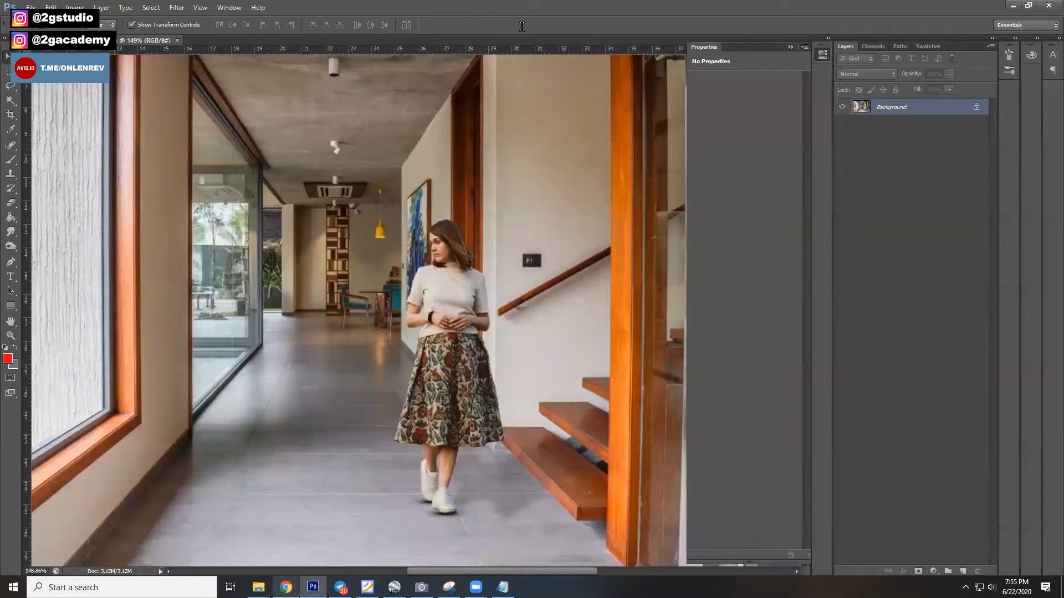
{"action": "key", "text": "alt+Tab"}
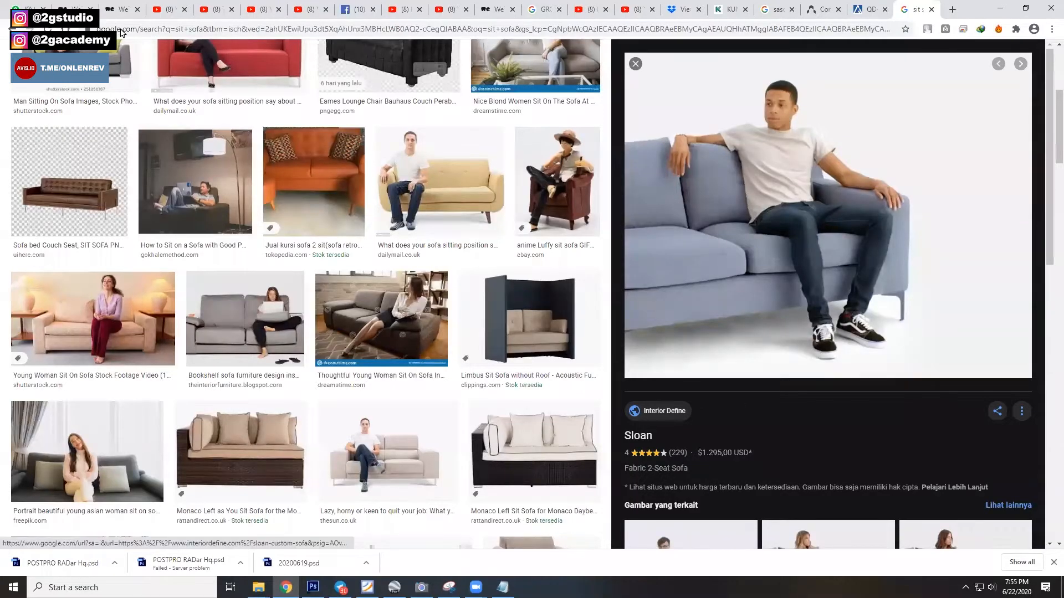
{"action": "key", "text": "ctrl+2"}
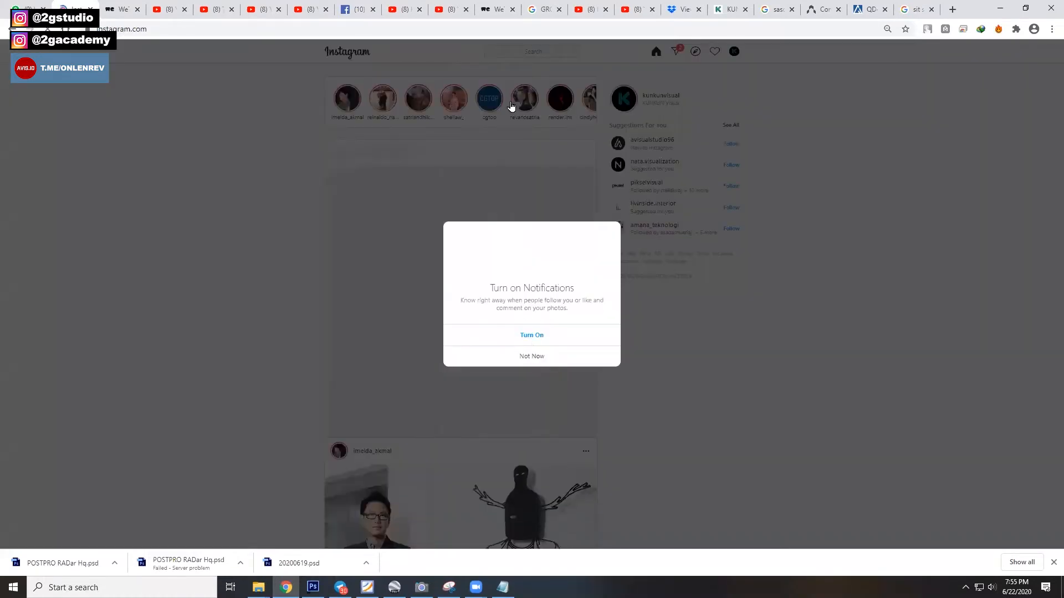
{"action": "left_click", "coordinate": [543, 51]}
{"action": "left_click", "coordinate": [544, 51]}
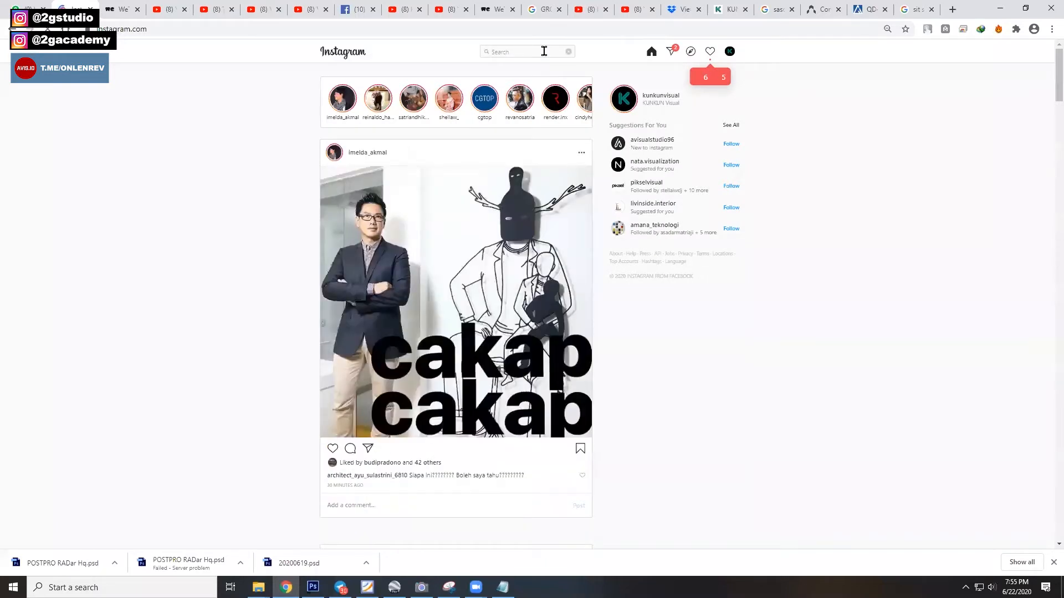
{"action": "type", "text": "ma"}
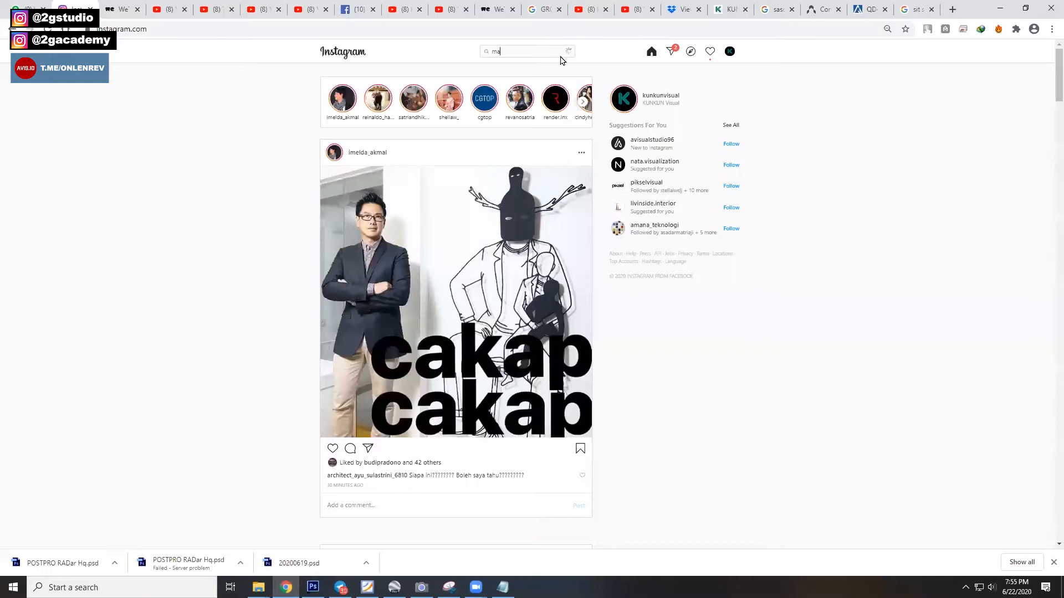
{"action": "type", "text": "rio"}
{"action": "left_click", "coordinate": [536, 94]}
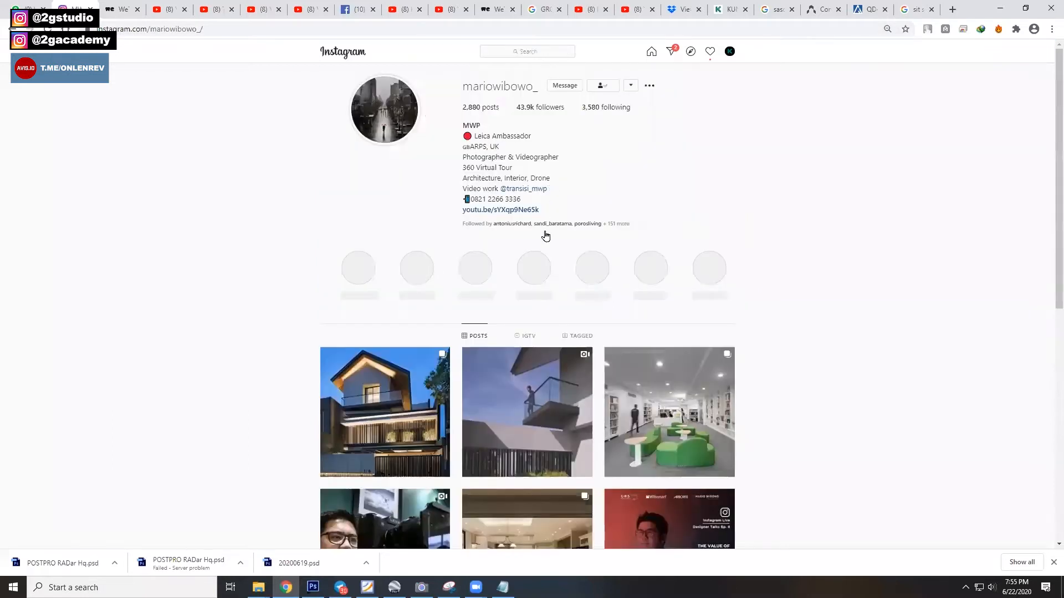
Open the photographer's balcony teaser video post in a separate tab, and return to the profile
{"action": "scroll", "coordinate": [542, 236], "scroll_direction": "down", "scroll_amount": 3}
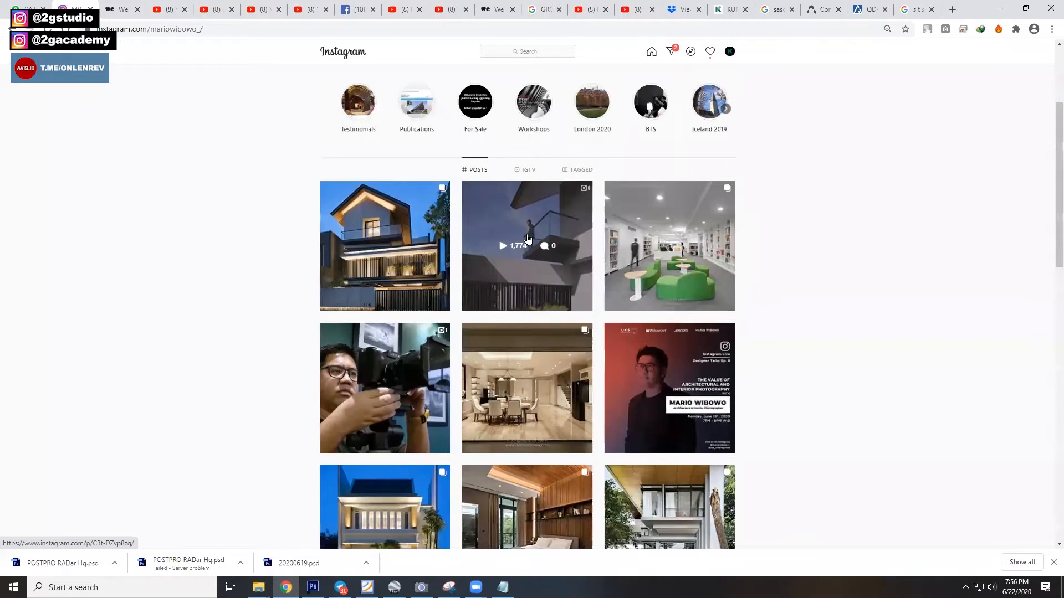
{"action": "middle_click", "coordinate": [48, 29]}
{"action": "key", "text": "ctrl+Tab"}
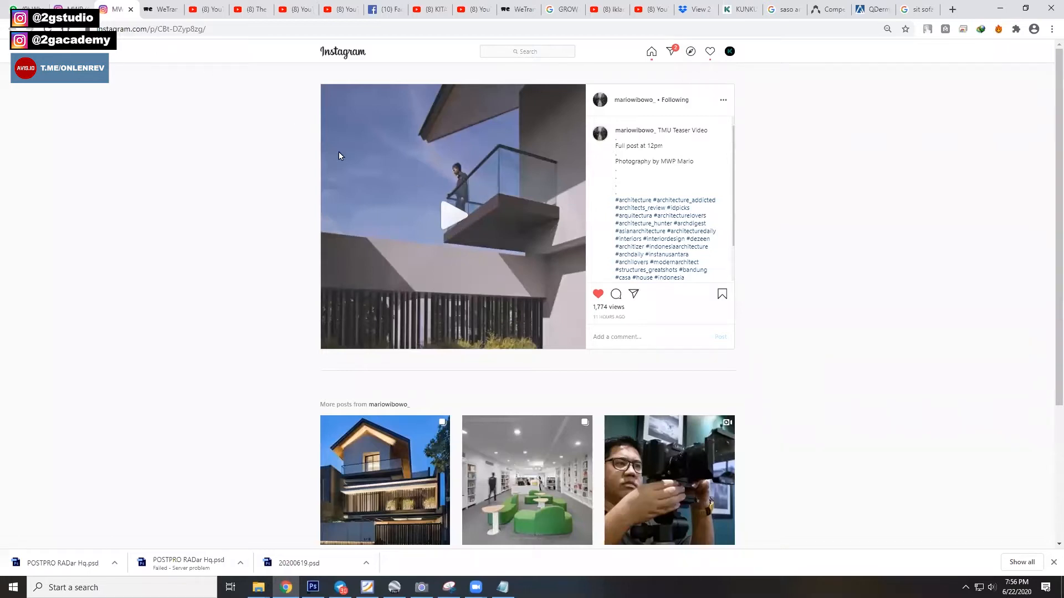
{"action": "key", "text": "ctrl+shift+Tab"}
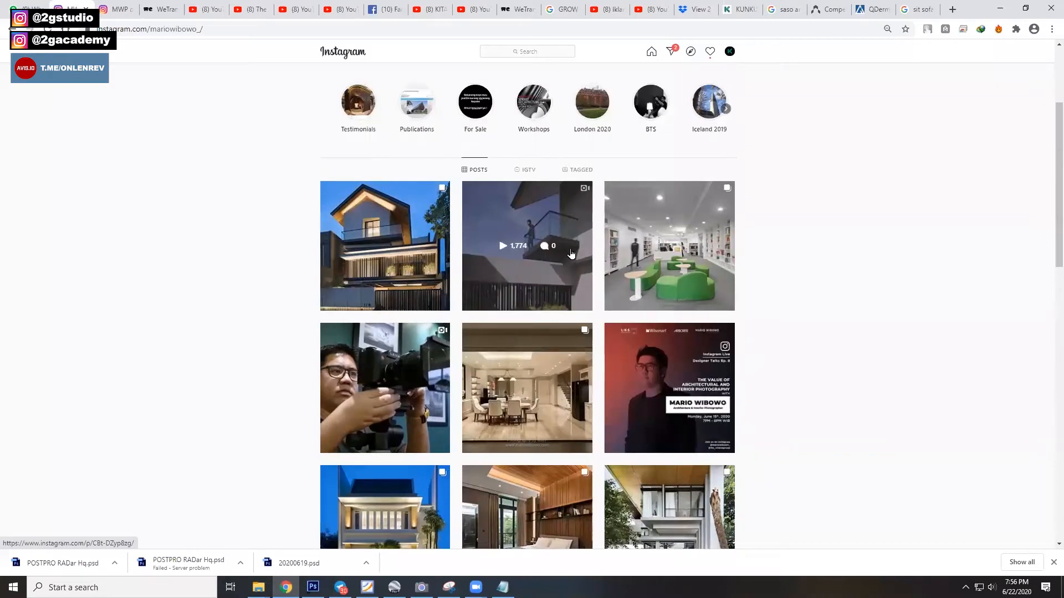
Browse down through the photographer's older architecture and interior posts
{"action": "scroll", "coordinate": [575, 246], "scroll_direction": "down", "scroll_amount": 3}
{"action": "scroll", "coordinate": [578, 249], "scroll_direction": "down", "scroll_amount": 3}
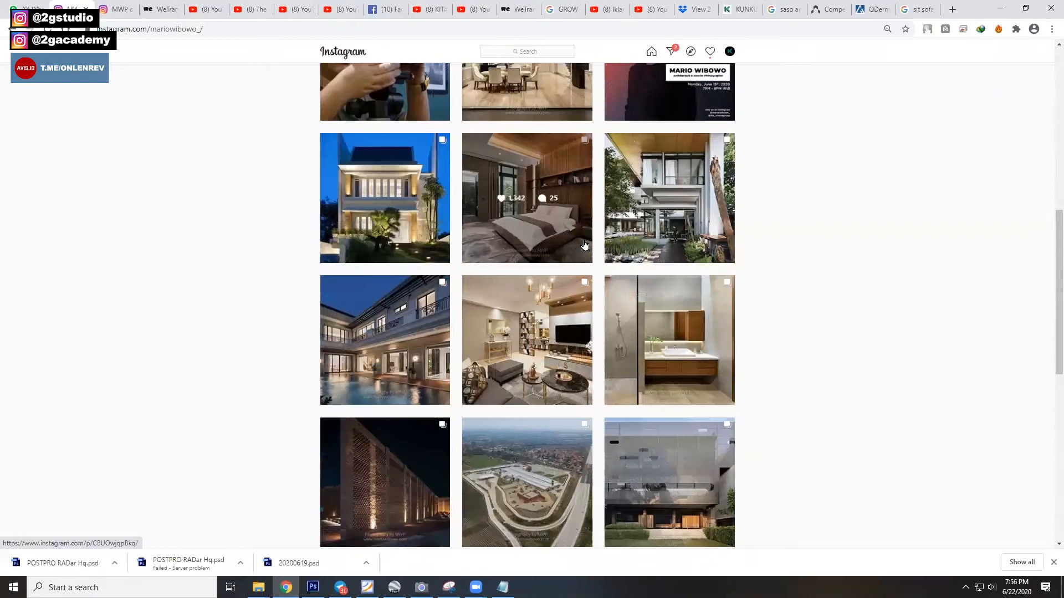
{"action": "scroll", "coordinate": [602, 246], "scroll_direction": "down", "scroll_amount": 4}
{"action": "scroll", "coordinate": [602, 265], "scroll_direction": "down", "scroll_amount": 5}
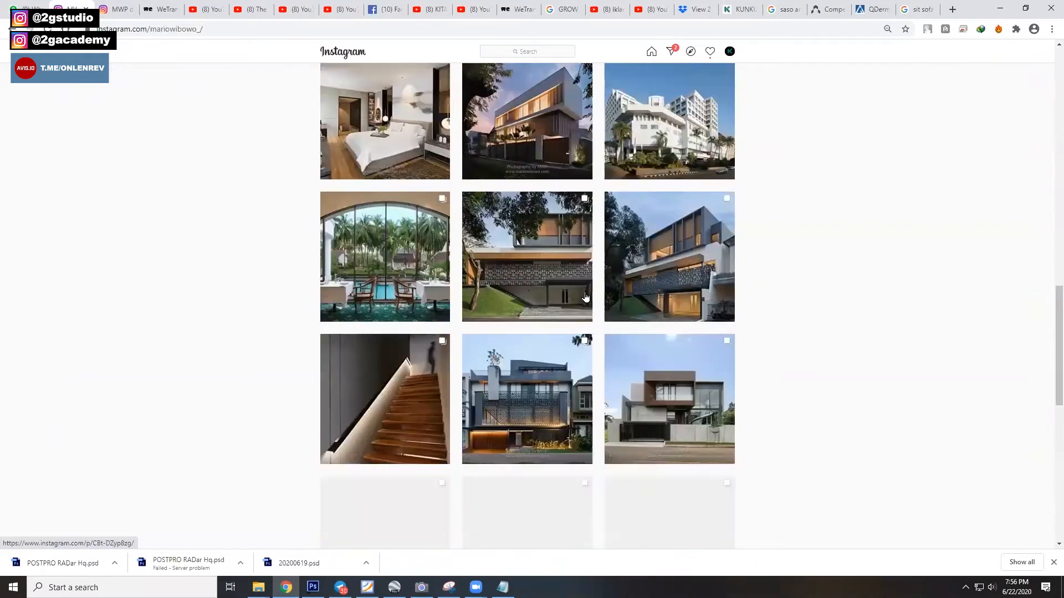
{"action": "scroll", "coordinate": [587, 299], "scroll_direction": "down", "scroll_amount": 6}
{"action": "scroll", "coordinate": [597, 301], "scroll_direction": "down", "scroll_amount": 4}
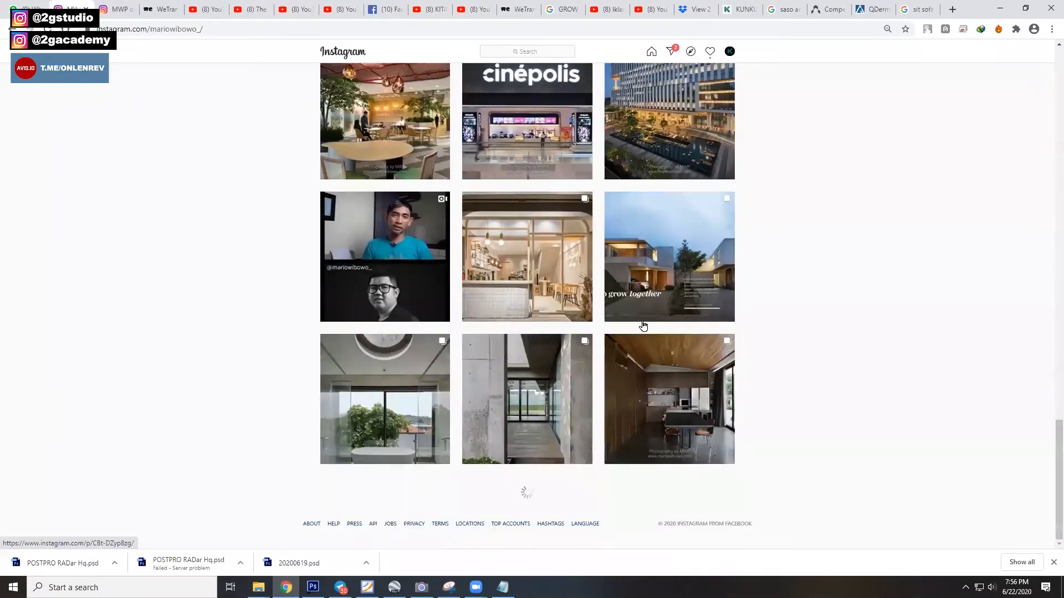
Switch back to Photoshop and convert the locked Background of the corridor photo into an editable layer
{"action": "key", "text": "alt+Tab"}
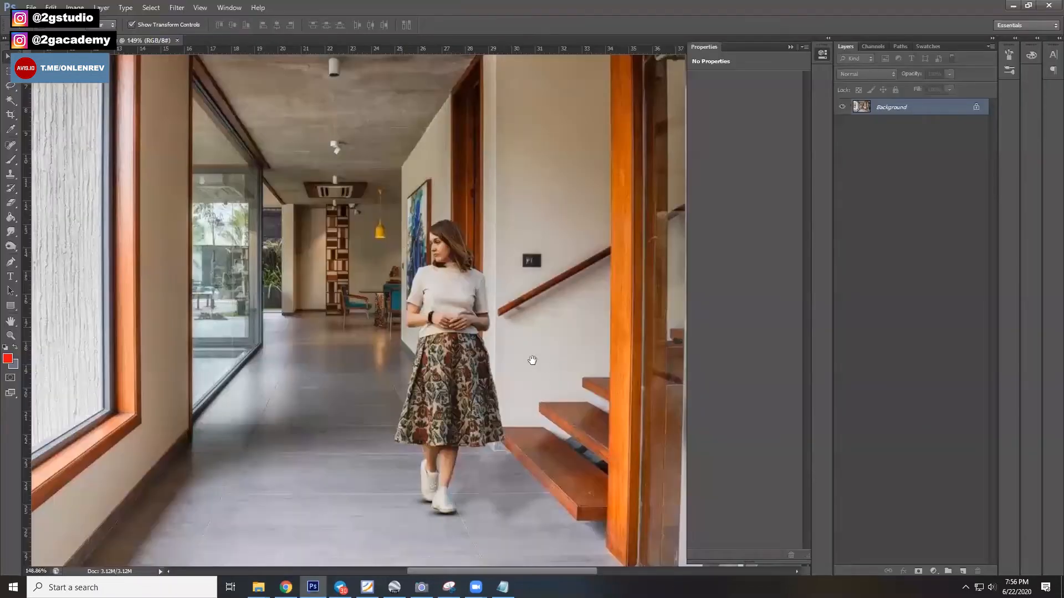
{"action": "scroll", "coordinate": [530, 361], "scroll_direction": "down", "scroll_amount": 2}
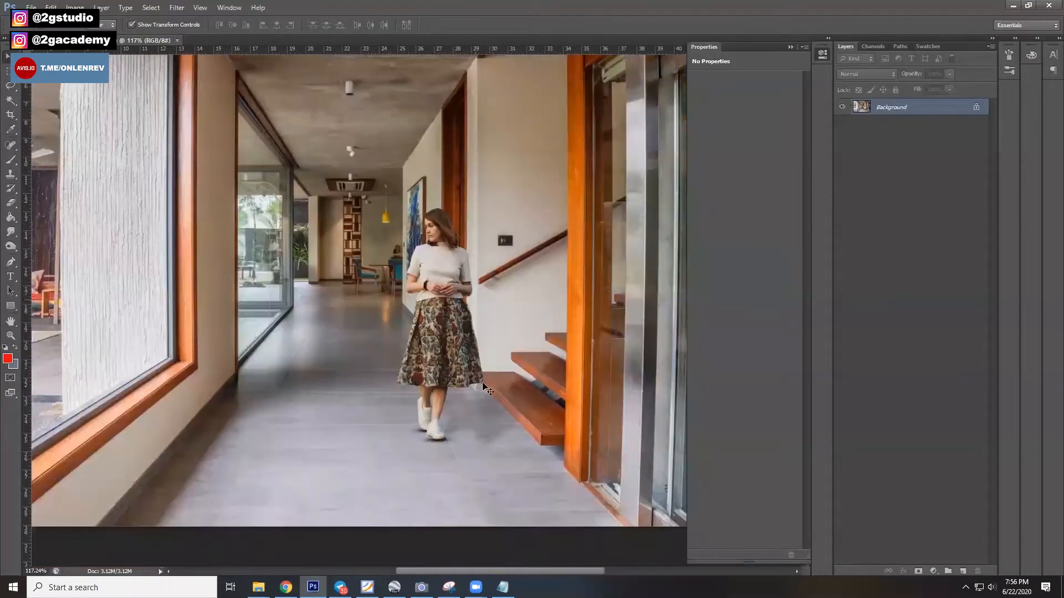
{"action": "scroll", "coordinate": [487, 387], "scroll_direction": "up", "scroll_amount": 1}
{"action": "scroll", "coordinate": [426, 429], "scroll_direction": "up", "scroll_amount": 1}
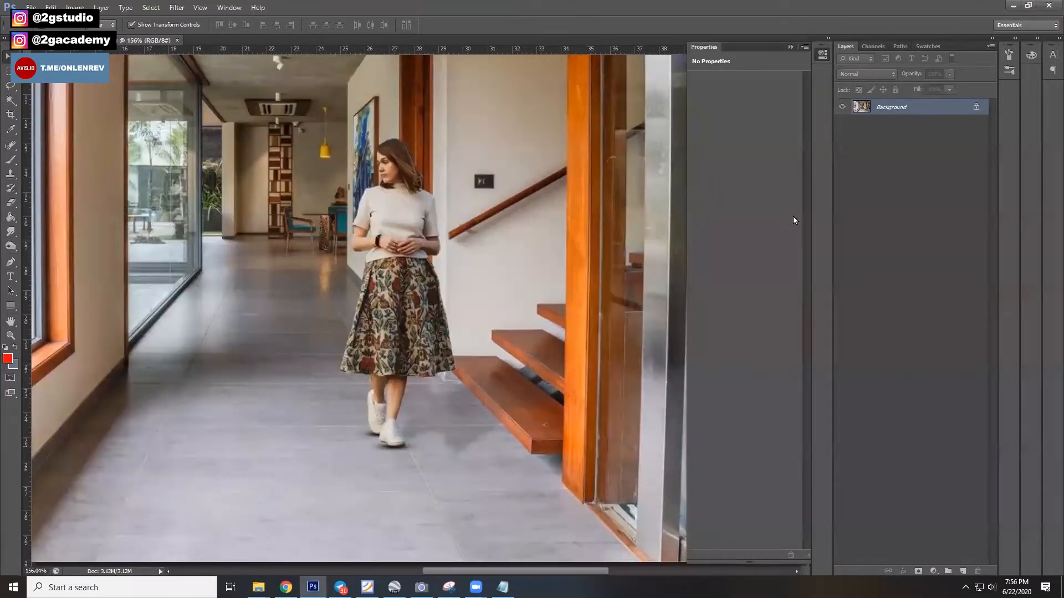
{"action": "scroll", "coordinate": [388, 444], "scroll_direction": "up", "scroll_amount": 5}
{"action": "double_click", "coordinate": [898, 115]}
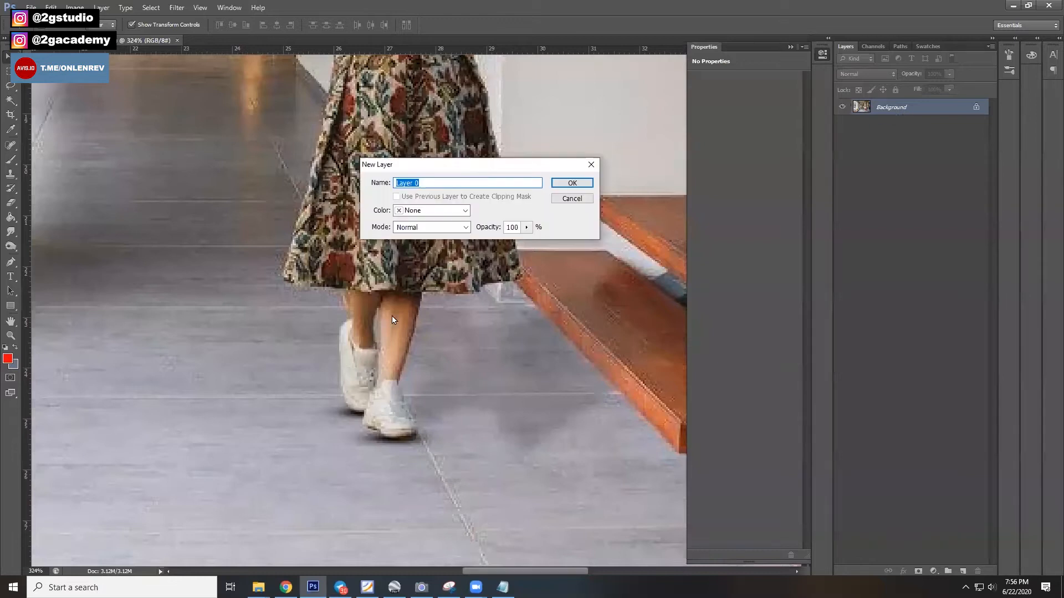
{"action": "key", "text": "Return"}
Clone clean floor texture beside the woman's shoes with the Clone Stamp tool and a smaller brush
{"action": "key", "text": "e"}
{"action": "right_click", "coordinate": [364, 422]}
{"action": "left_click", "coordinate": [361, 423]}
{"action": "key", "text": "s"}
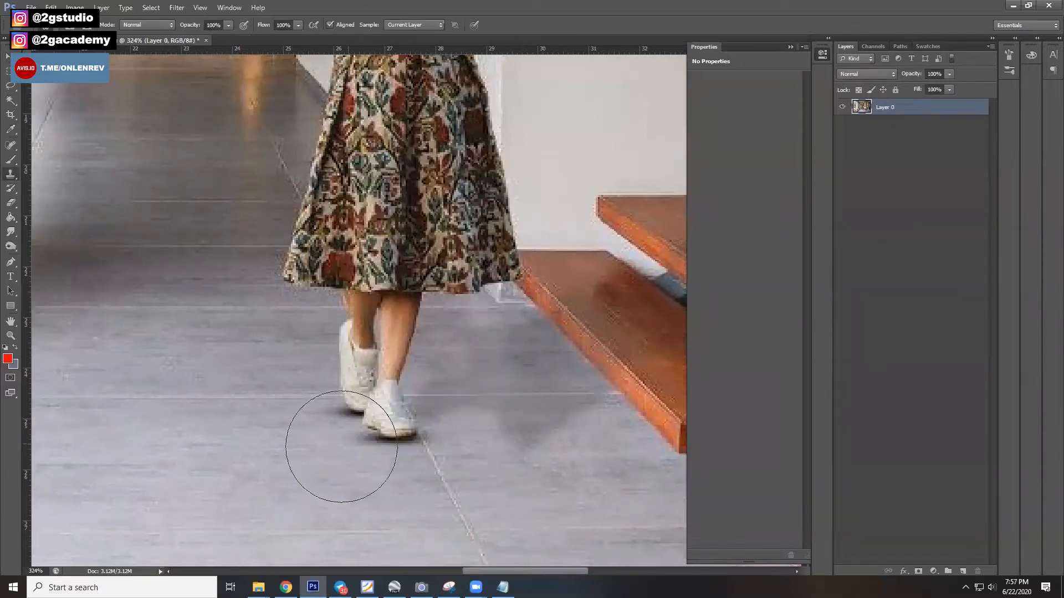
{"action": "right_click", "coordinate": [342, 446]}
{"action": "left_click", "coordinate": [358, 306]}
{"action": "left_click", "coordinate": [290, 438]}
{"action": "left_click", "coordinate": [341, 457]}
{"action": "left_click", "coordinate": [493, 182]}
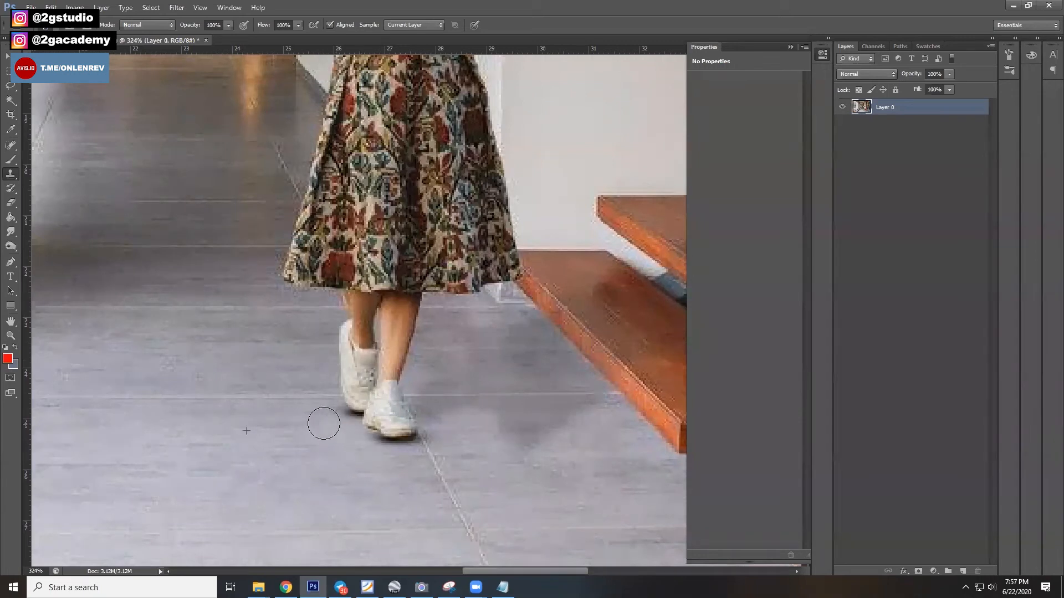
Examine the floor shading and shadows around the woman's feet, beside the stairs and along the window wall
{"action": "scroll", "coordinate": [408, 463], "scroll_direction": "down", "scroll_amount": 2}
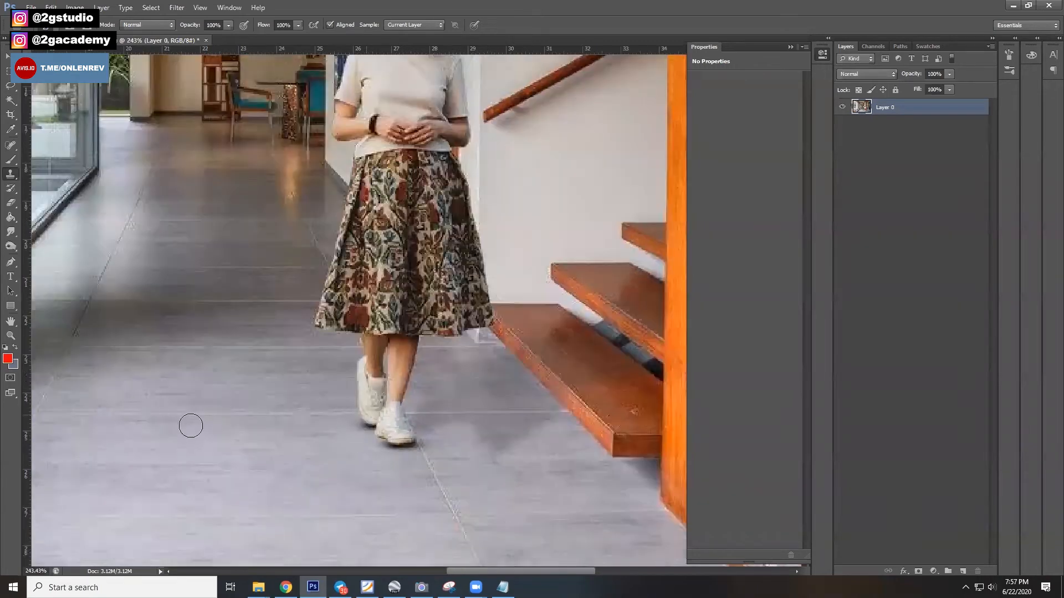
{"action": "key", "text": "v"}
{"action": "scroll", "coordinate": [419, 413], "scroll_direction": "down", "scroll_amount": 1}
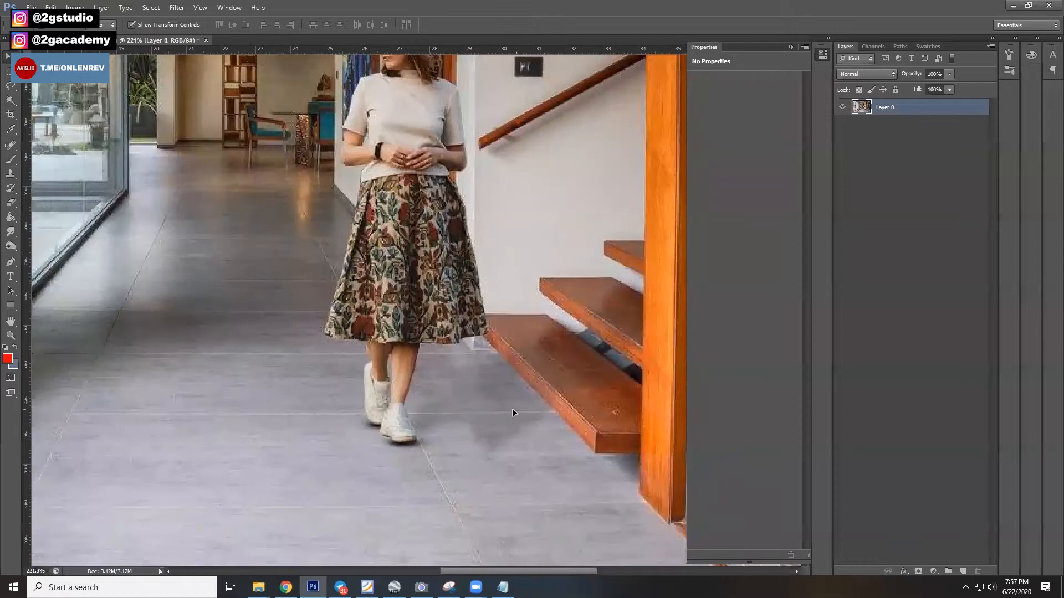
{"action": "scroll", "coordinate": [546, 405], "scroll_direction": "up", "scroll_amount": 1}
{"action": "scroll", "coordinate": [480, 454], "scroll_direction": "up", "scroll_amount": 1}
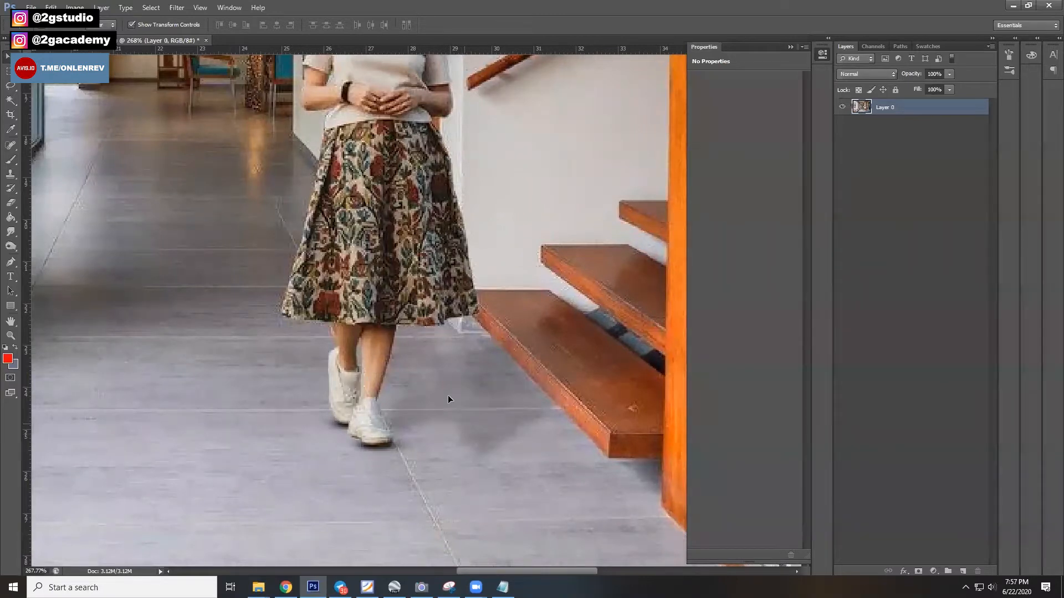
{"action": "scroll", "coordinate": [479, 370], "scroll_direction": "down", "scroll_amount": 7}
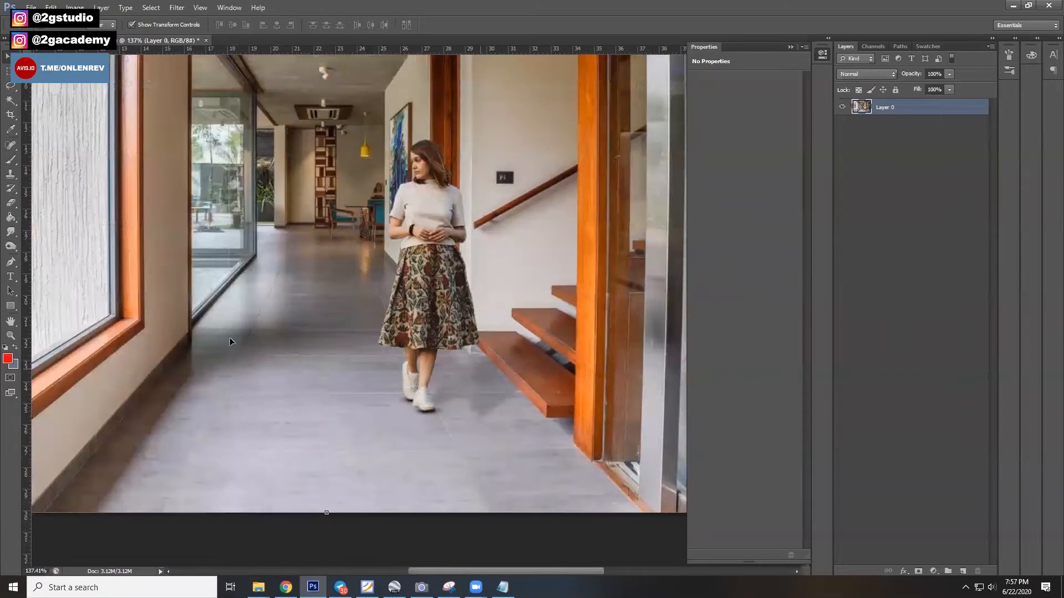
{"action": "scroll", "coordinate": [212, 361], "scroll_direction": "up", "scroll_amount": 7}
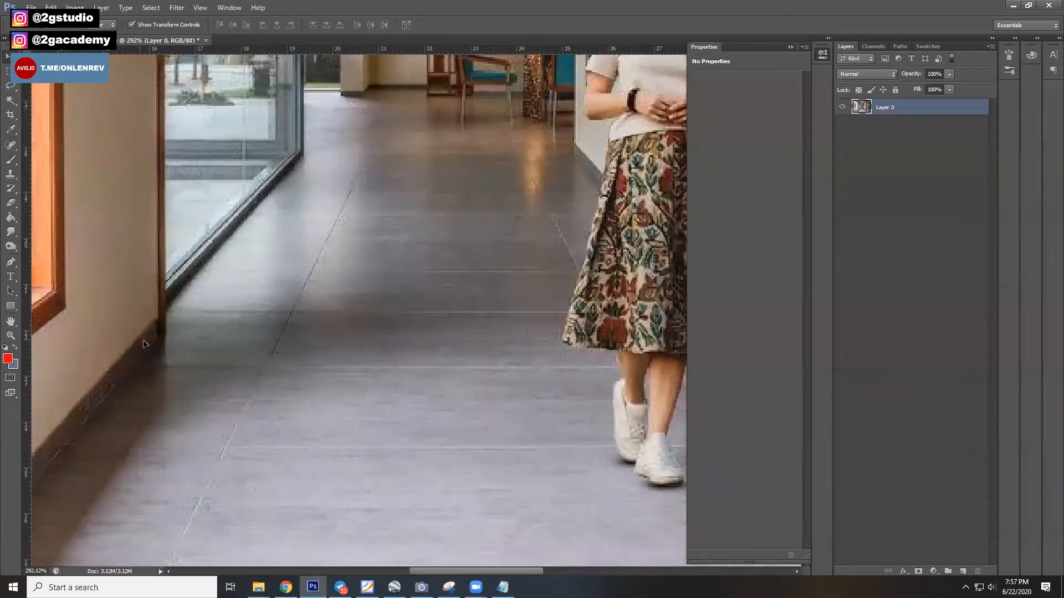
{"action": "scroll", "coordinate": [234, 327], "scroll_direction": "down", "scroll_amount": 3}
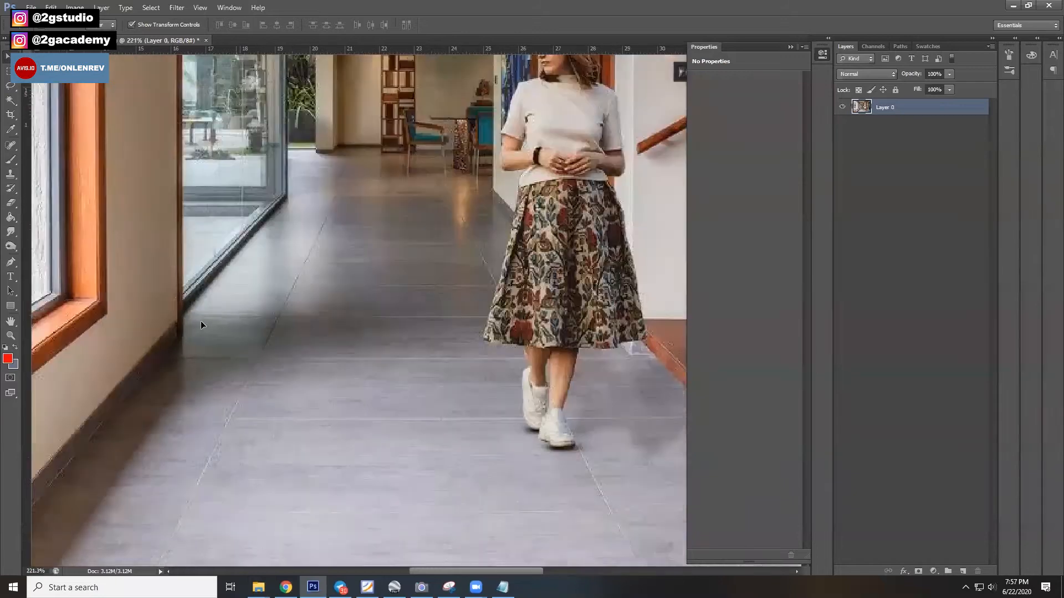
{"action": "scroll", "coordinate": [114, 269], "scroll_direction": "down", "scroll_amount": 2}
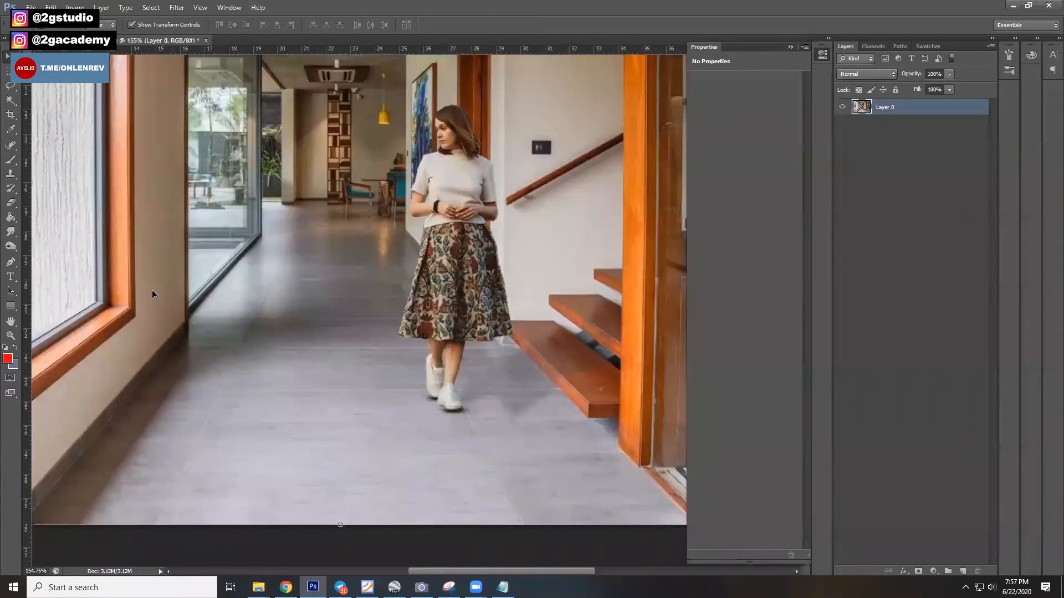
{"action": "scroll", "coordinate": [266, 335], "scroll_direction": "up", "scroll_amount": 1}
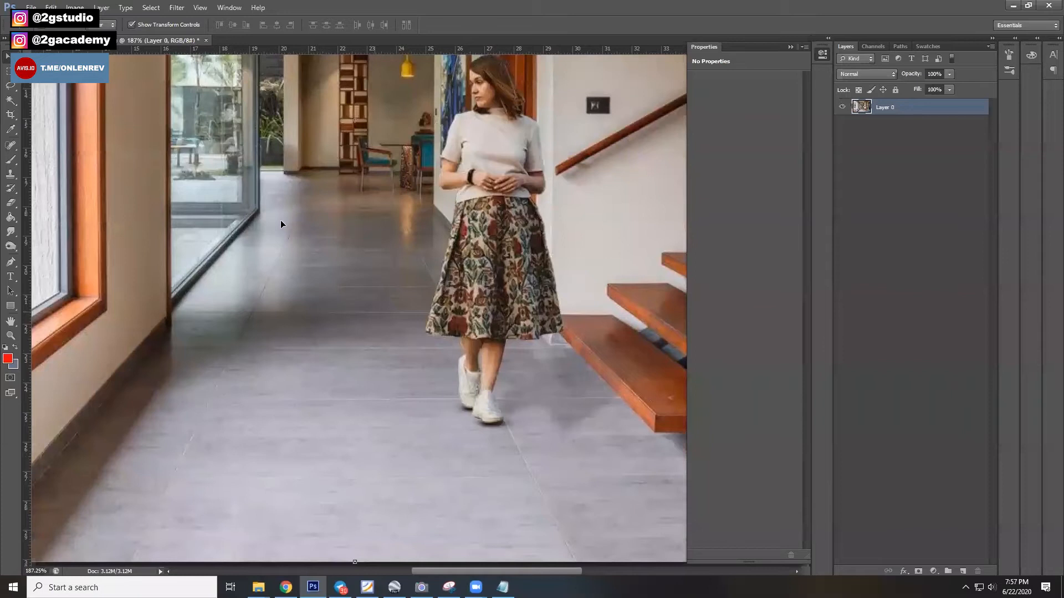
{"action": "scroll", "coordinate": [281, 221], "scroll_direction": "up", "scroll_amount": 3}
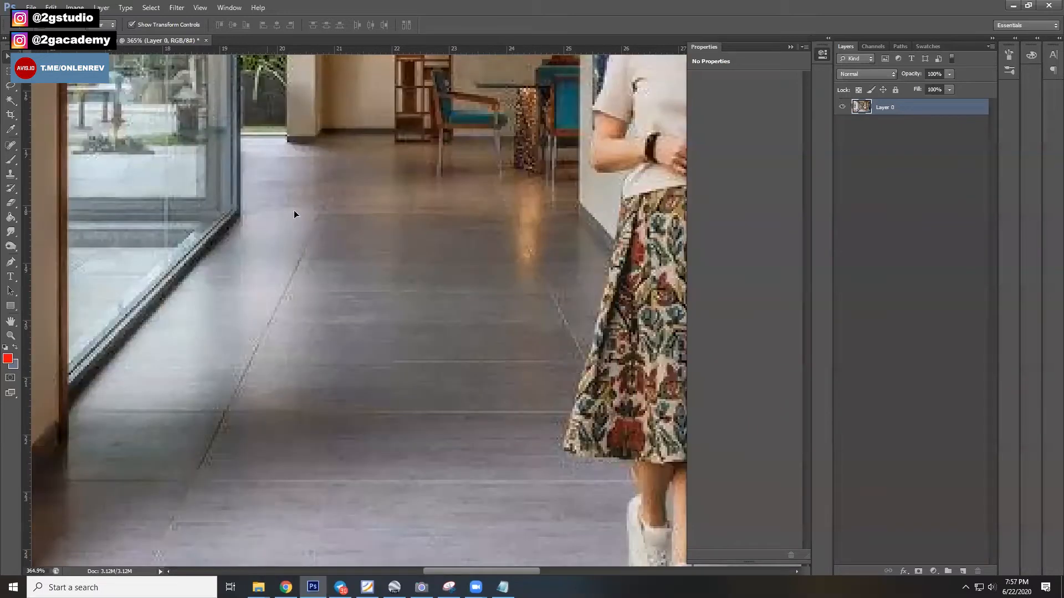
{"action": "scroll", "coordinate": [379, 327], "scroll_direction": "down", "scroll_amount": 4}
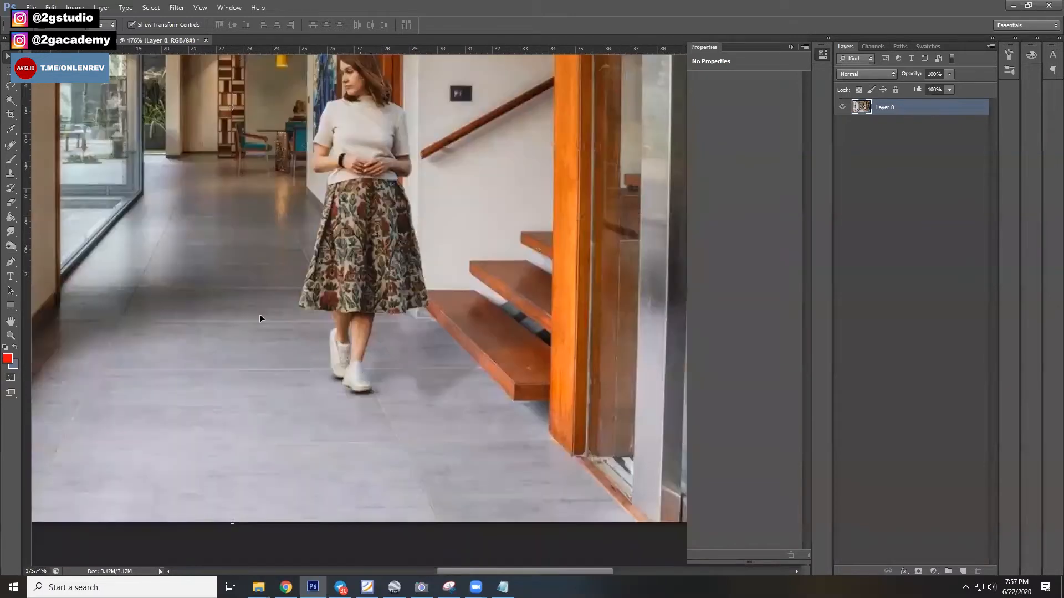
{"action": "scroll", "coordinate": [386, 320], "scroll_direction": "up", "scroll_amount": 1}
Copy a polygonal patch of clean floor to a new layer and move it over the blotchy floor beside the stairs
{"action": "left_click", "coordinate": [13, 88]}
{"action": "left_click", "coordinate": [299, 383]}
{"action": "left_click", "coordinate": [367, 531]}
{"action": "left_click", "coordinate": [600, 530]}
{"action": "left_click", "coordinate": [454, 381]}
{"action": "key", "text": "ctrl+j"}
{"action": "key", "text": "v"}
{"action": "mouse_move", "coordinate": [435, 427]}
{"action": "left_mouse_down"}
{"action": "mouse_move", "coordinate": [357, 307]}
{"action": "mouse_move", "coordinate": [366, 297]}
{"action": "left_mouse_up"}
Add a layer mask to the copied floor patch with its fill at 13%, and activate the freehand Lasso
{"action": "left_click", "coordinate": [900, 138]}
{"action": "left_click", "coordinate": [901, 107]}
{"action": "left_click", "coordinate": [918, 572]}
{"action": "left_click_drag", "start_coordinate": [918, 89], "coordinate": [828, 90]}
{"action": "right_click", "coordinate": [10, 86]}
{"action": "left_click", "coordinate": [37, 88]}
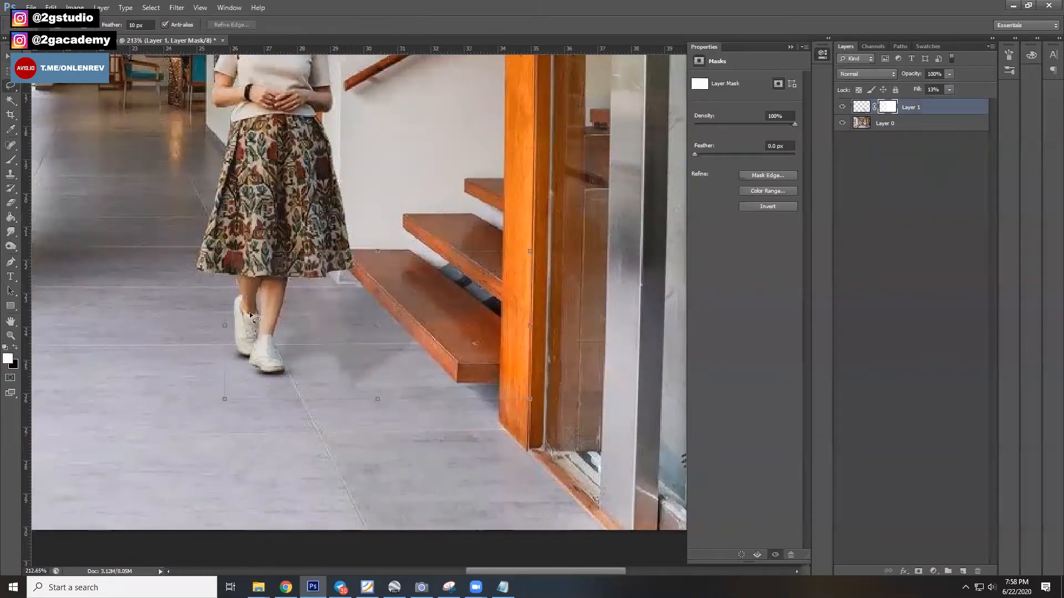
Try masking the patch off the woman and stairs with a 10 px feathered lasso selection, and undo the attempt
{"action": "scroll", "coordinate": [308, 363], "scroll_direction": "up", "scroll_amount": 3}
{"action": "left_click_drag", "start_coordinate": [547, 394], "coordinate": [189, 436]}
{"action": "key", "text": "Delete"}
{"action": "key", "text": "ctrl+d"}
{"action": "left_click_drag", "start_coordinate": [918, 89], "coordinate": [987, 89]}
{"action": "key", "text": "ctrl+alt+z"}
{"action": "key", "text": "ctrl+alt+z"}
{"action": "key", "text": "ctrl+alt+z"}
{"action": "key", "text": "ctrl+alt+z"}
Set the lasso feather to 0 px and the patch's fill to 26%, and mask the patch off the woman's skirt and legs
{"action": "left_click_drag", "start_coordinate": [111, 25], "coordinate": [73, 26]}
{"action": "mouse_move", "coordinate": [917, 89]}
{"action": "left_mouse_down"}
{"action": "mouse_move", "coordinate": [1004, 90]}
{"action": "mouse_move", "coordinate": [877, 90]}
{"action": "left_mouse_up"}
{"action": "left_click_drag", "start_coordinate": [265, 379], "coordinate": [256, 290]}
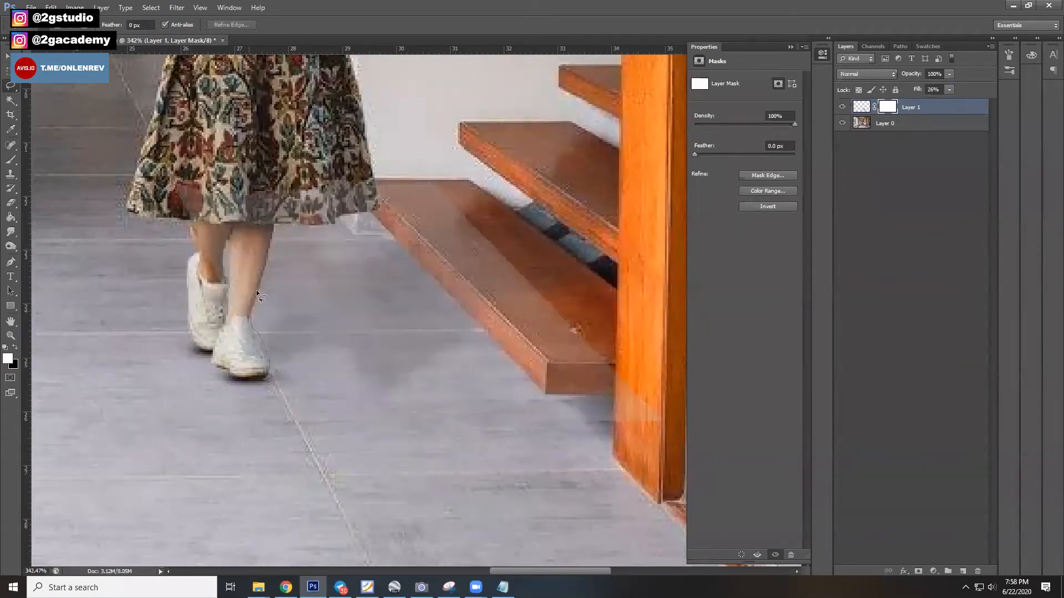
{"action": "mouse_move", "coordinate": [389, 235]}
{"action": "left_mouse_down"}
{"action": "mouse_move", "coordinate": [597, 390]}
{"action": "mouse_move", "coordinate": [261, 384]}
{"action": "left_mouse_up"}
{"action": "key", "text": "Delete"}
{"action": "key", "text": "ctrl+d"}
Mask the floor patch off the wooden steps and orange post, and set its fill to 100%
{"action": "left_click_drag", "start_coordinate": [554, 386], "coordinate": [583, 285]}
{"action": "key", "text": "Delete"}
{"action": "key", "text": "ctrl+d"}
{"action": "left_click_drag", "start_coordinate": [917, 89], "coordinate": [992, 89]}
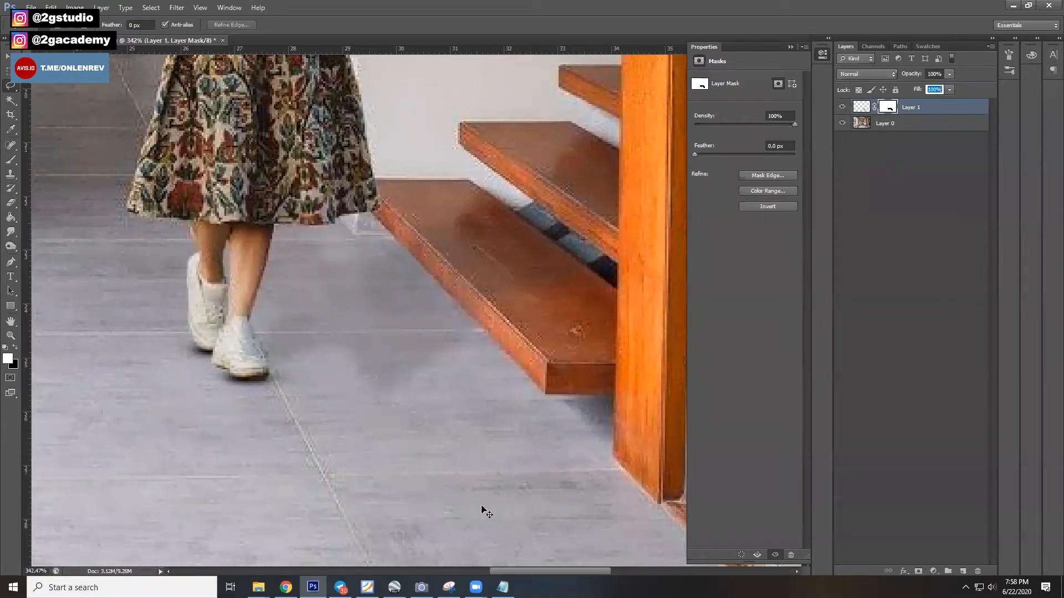
Inspect the patched floor close up around the woman's shoes and across the whole photo
{"action": "key", "text": "v"}
{"action": "key", "text": "ctrl+0"}
{"action": "scroll", "coordinate": [354, 485], "scroll_direction": "up", "scroll_amount": 2}
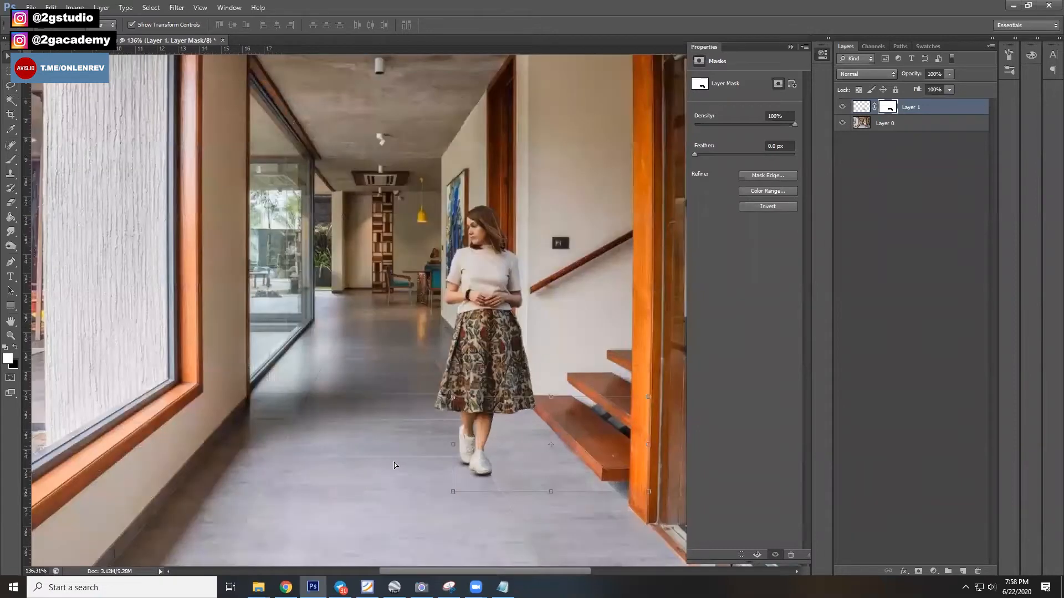
{"action": "key", "text": "e"}
{"action": "scroll", "coordinate": [474, 450], "scroll_direction": "up", "scroll_amount": 4}
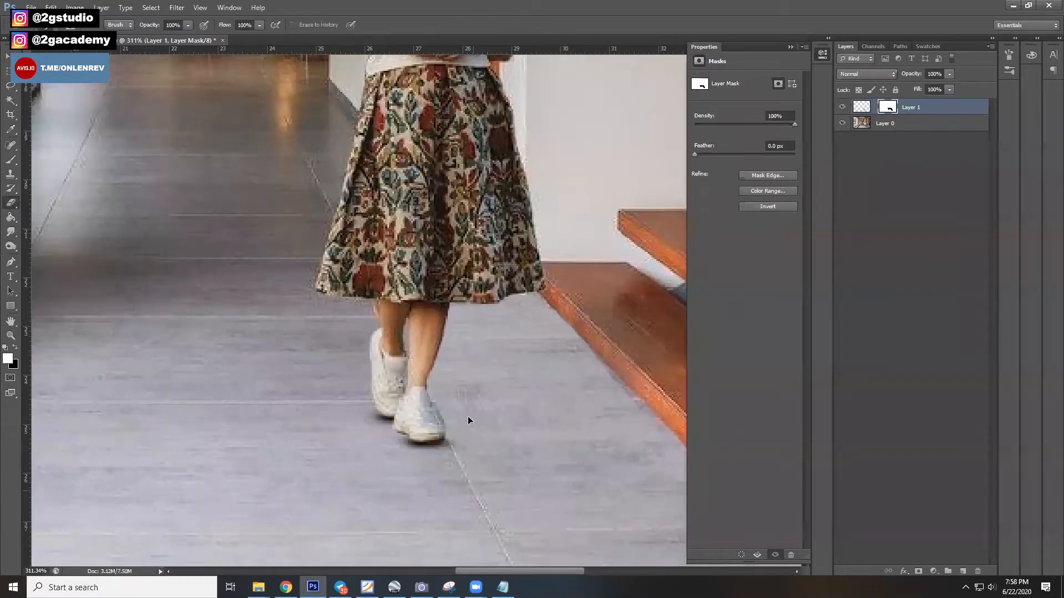
{"action": "key", "text": "v"}
{"action": "scroll", "coordinate": [487, 500], "scroll_direction": "down", "scroll_amount": 6}
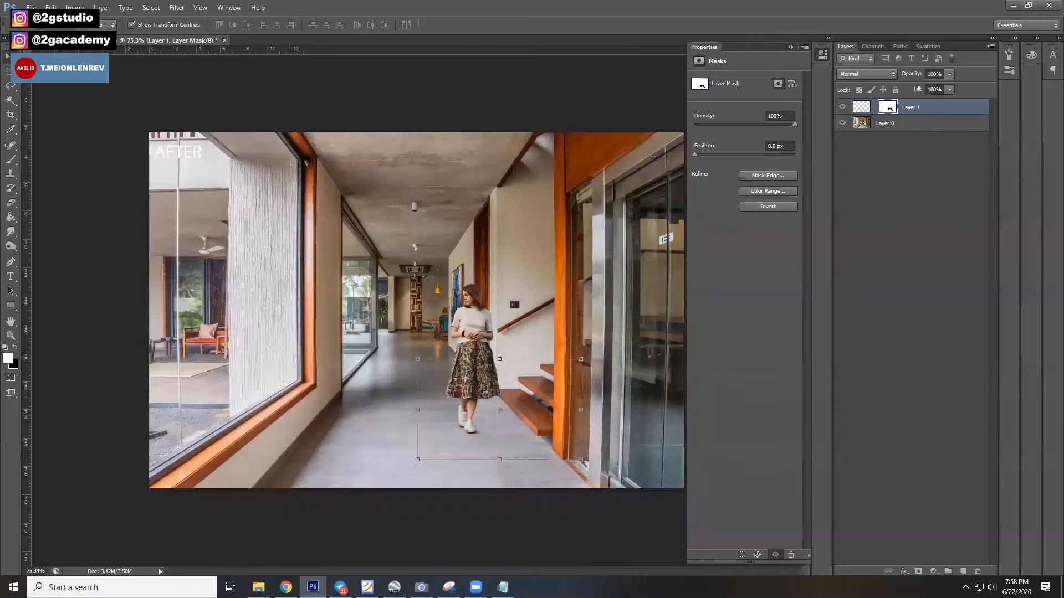
Compare the floor with and without the patch layer
{"action": "left_click", "coordinate": [842, 107]}
{"action": "left_click", "coordinate": [843, 107]}
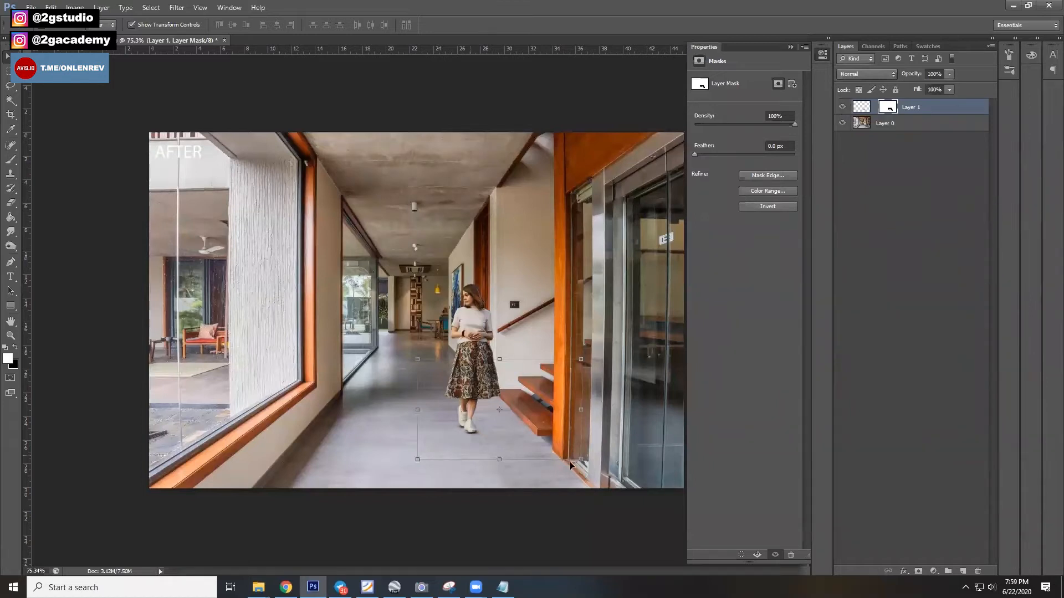
{"action": "scroll", "coordinate": [457, 347], "scroll_direction": "up", "scroll_amount": 3}
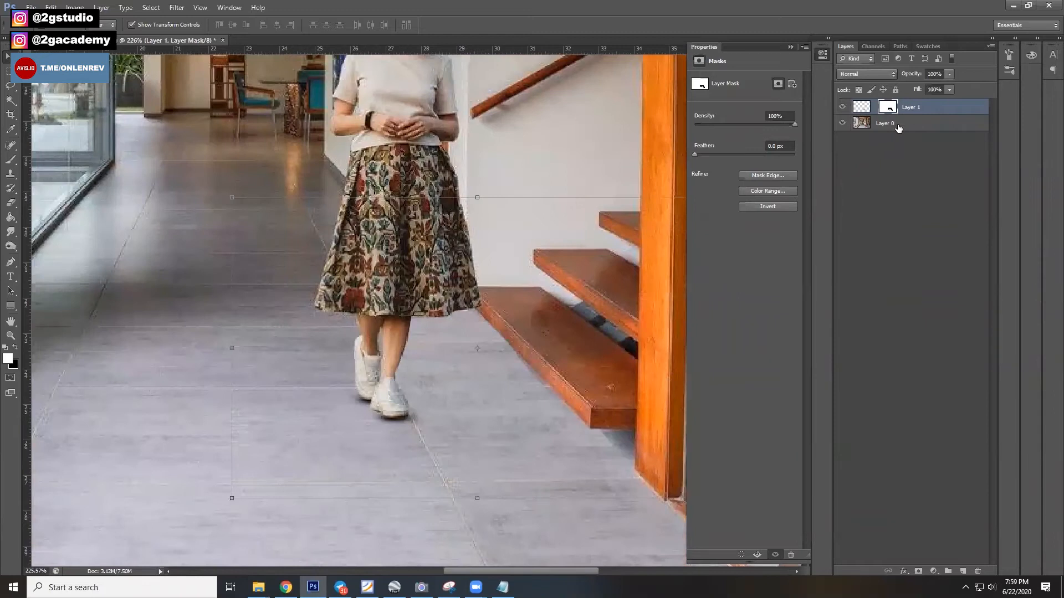
Add a new layer above the photo layer and set its blend mode to Multiply for painting a shadow
{"action": "left_click", "coordinate": [897, 126]}
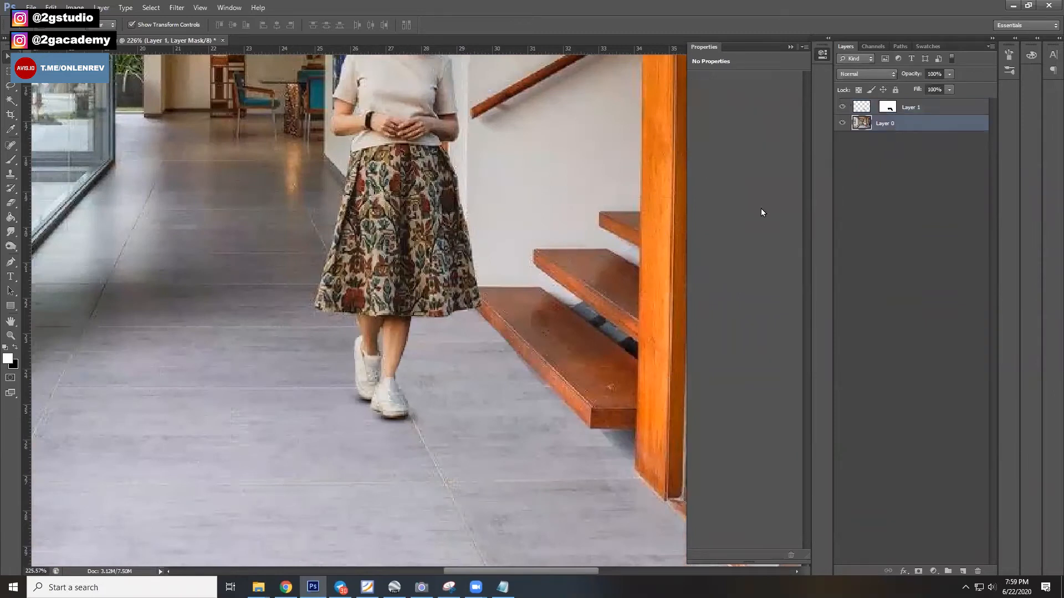
{"action": "left_click", "coordinate": [966, 571]}
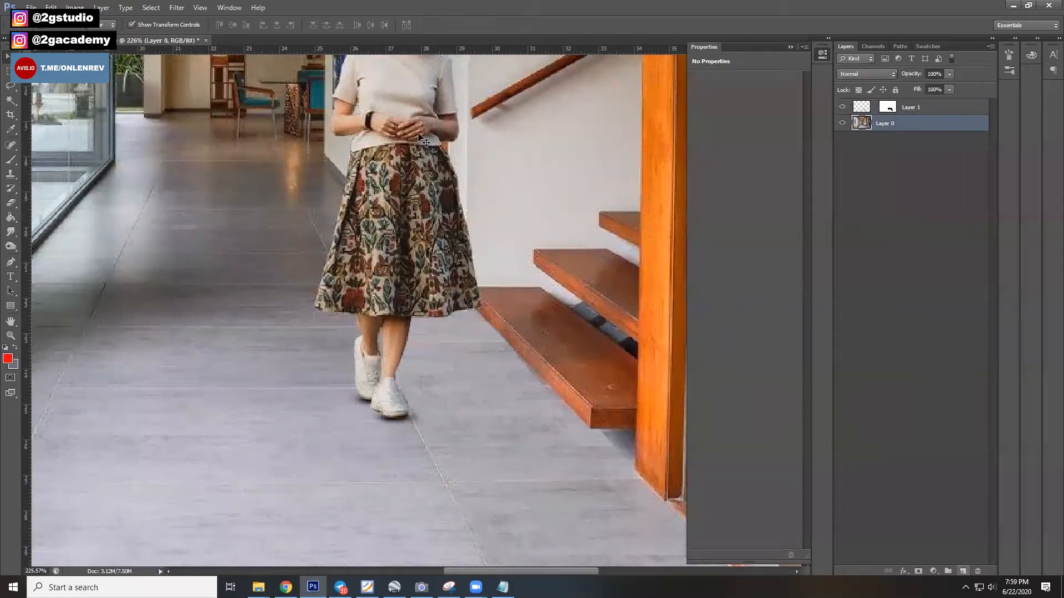
{"action": "left_click_drag", "start_coordinate": [491, 285], "coordinate": [427, 341]}
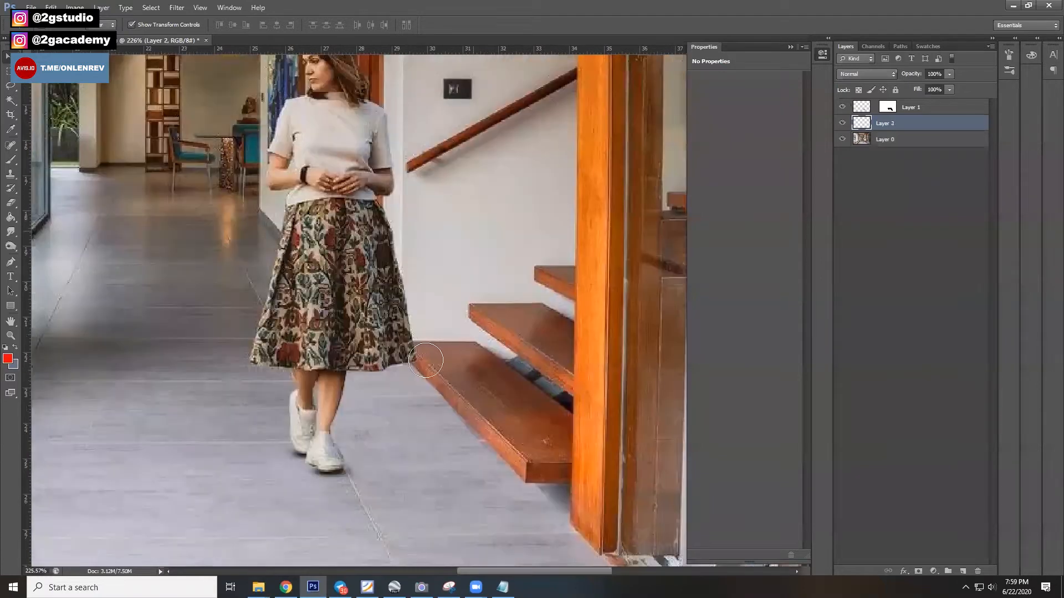
{"action": "key", "text": "b"}
{"action": "left_click_drag", "start_coordinate": [512, 279], "coordinate": [465, 304]}
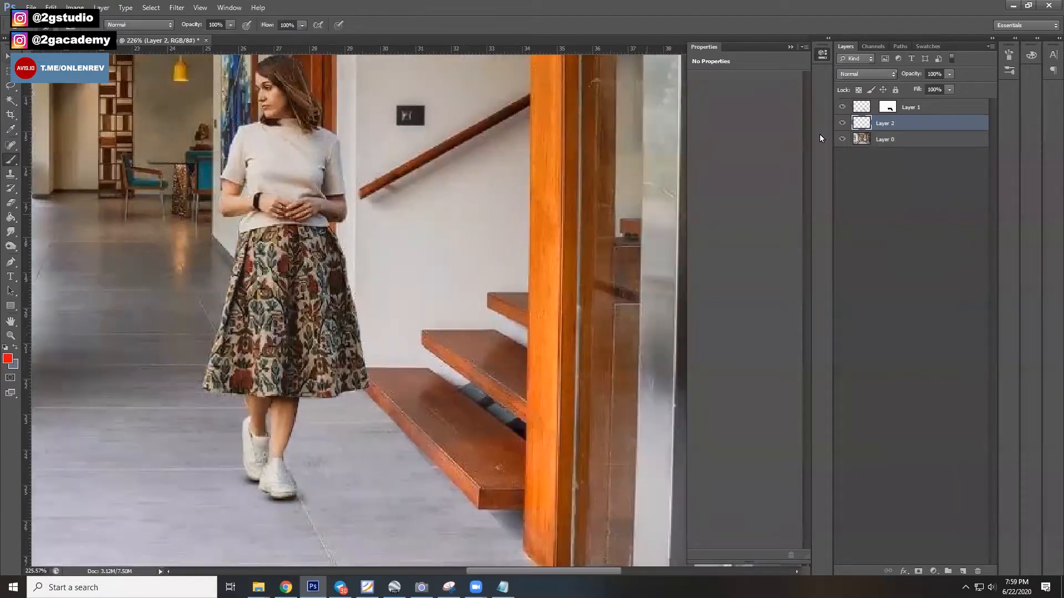
{"action": "left_click", "coordinate": [866, 73]}
{"action": "left_click", "coordinate": [859, 117]}
Move the Multiply layer to the top of the stack and set the brush to the gray color at 5% opacity
{"action": "left_click_drag", "start_coordinate": [203, 26], "coordinate": [172, 27]}
{"action": "left_click", "coordinate": [17, 348]}
{"action": "key", "text": "ctrl+bracketright"}
{"action": "left_click_drag", "start_coordinate": [195, 24], "coordinate": [169, 26]}
Paint a faint shadow on the floor from the woman's shoes toward the stairs, reducing the brush flow to 47% and its size
{"action": "left_click_drag", "start_coordinate": [290, 475], "coordinate": [400, 434]}
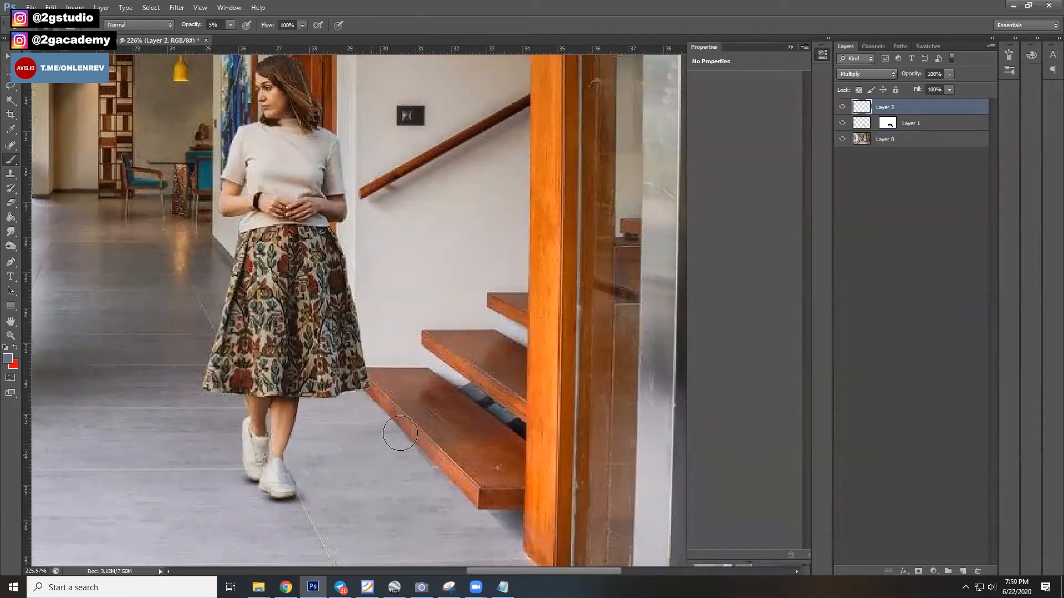
{"action": "left_click_drag", "start_coordinate": [286, 478], "coordinate": [396, 413]}
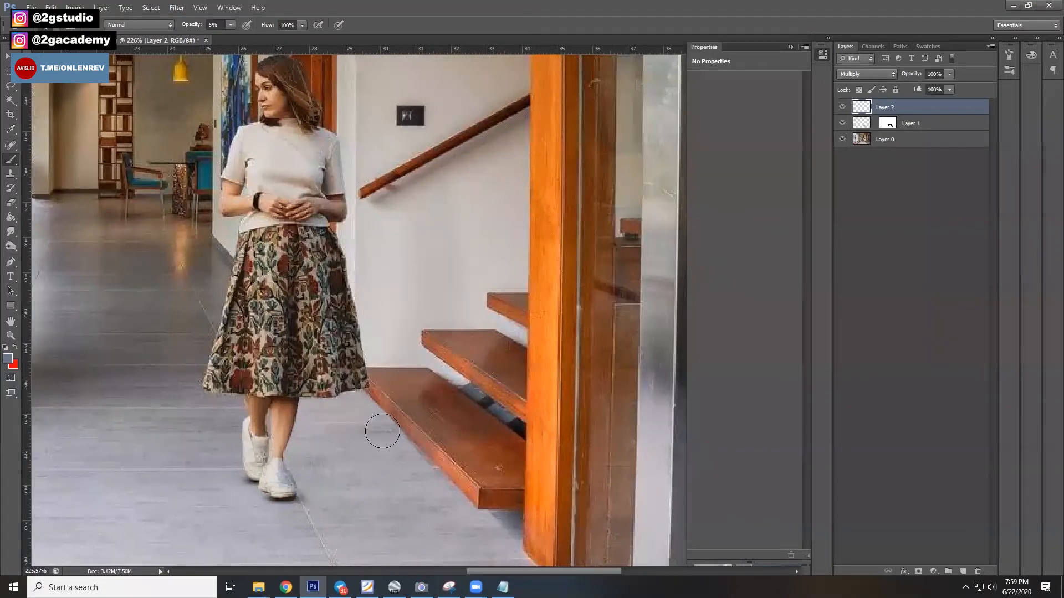
{"action": "left_click_drag", "start_coordinate": [289, 480], "coordinate": [311, 473]}
{"action": "key", "text": "shift+4"}
{"action": "key", "text": "shift+7"}
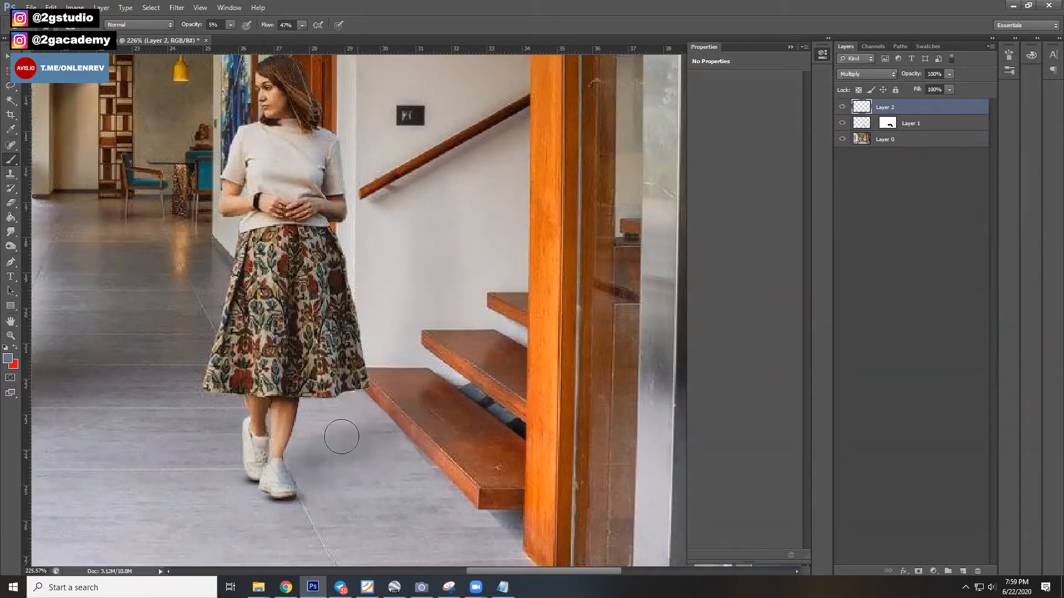
{"action": "key", "text": "["}
{"action": "scroll", "coordinate": [370, 477], "scroll_direction": "down", "scroll_amount": 1}
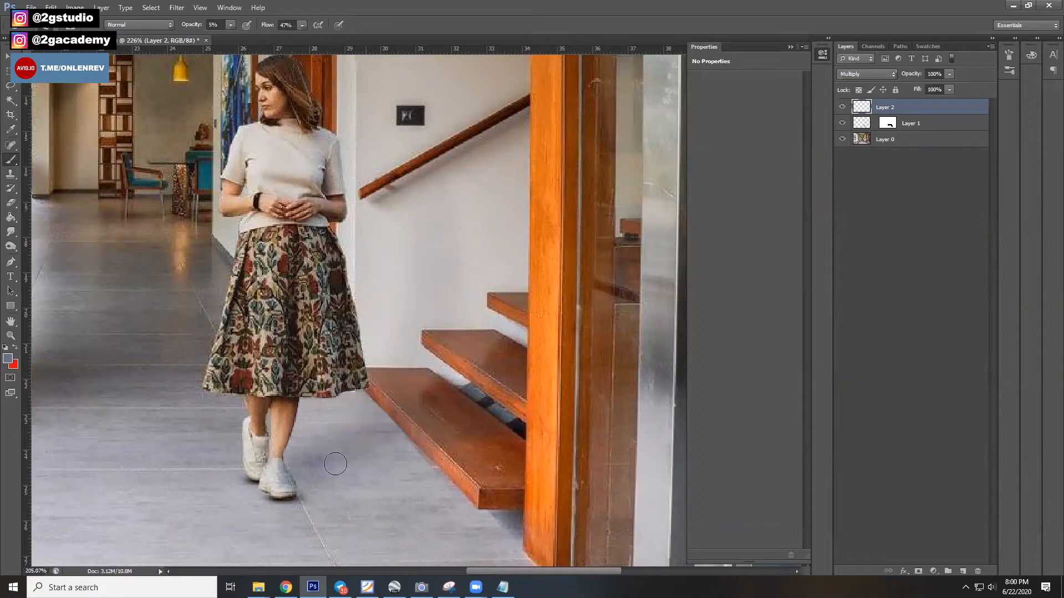
{"action": "scroll", "coordinate": [370, 477], "scroll_direction": "down", "scroll_amount": 2}
{"action": "scroll", "coordinate": [384, 423], "scroll_direction": "up", "scroll_amount": 3}
Soften the painted shadow near the skirt and stairs with a large soft eraser at 17% opacity
{"action": "key", "text": "e"}
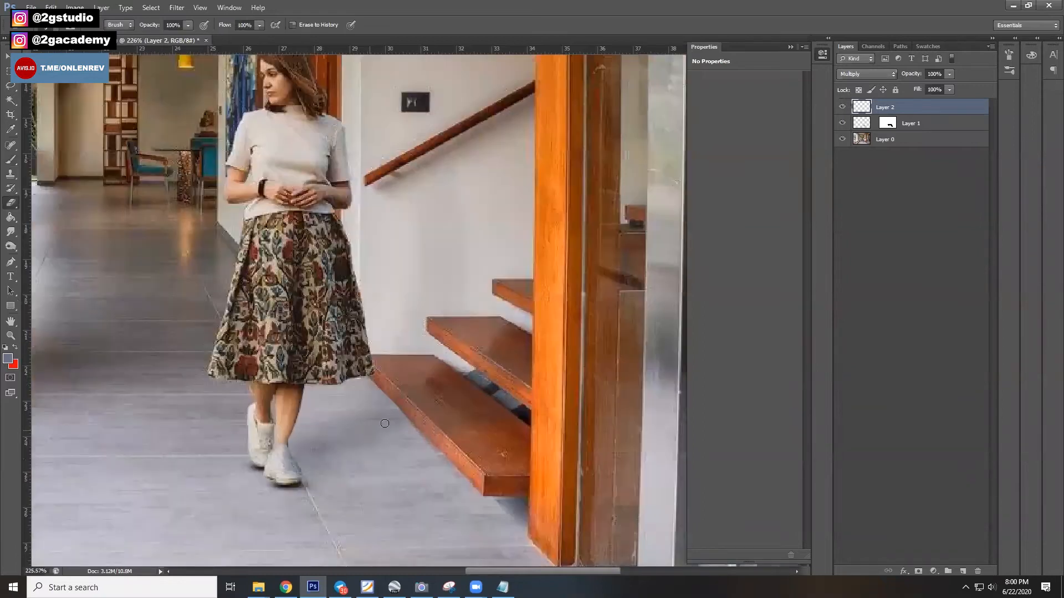
{"action": "right_click", "coordinate": [464, 309]}
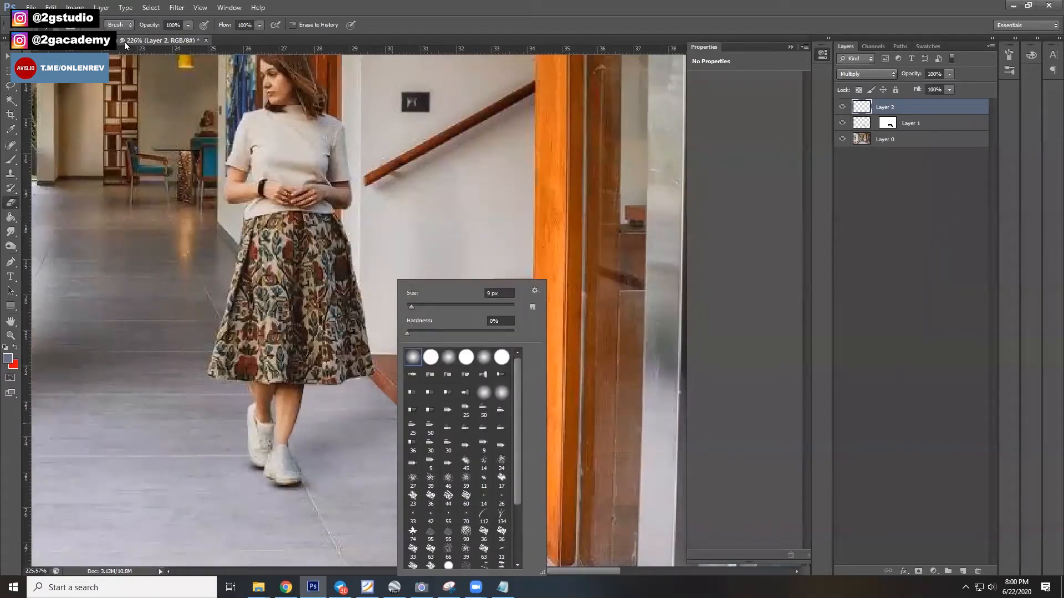
{"action": "key", "text": "Escape"}
{"action": "key", "text": "1"}
{"action": "key", "text": "7"}
{"action": "left_click_drag", "start_coordinate": [376, 400], "coordinate": [350, 386]}
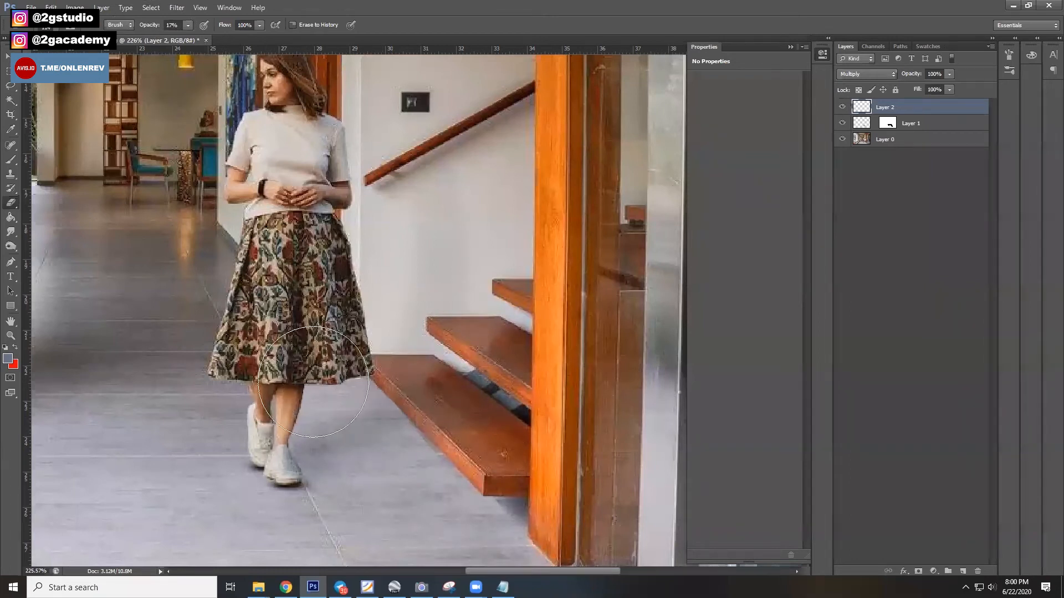
{"action": "key", "text": "v"}
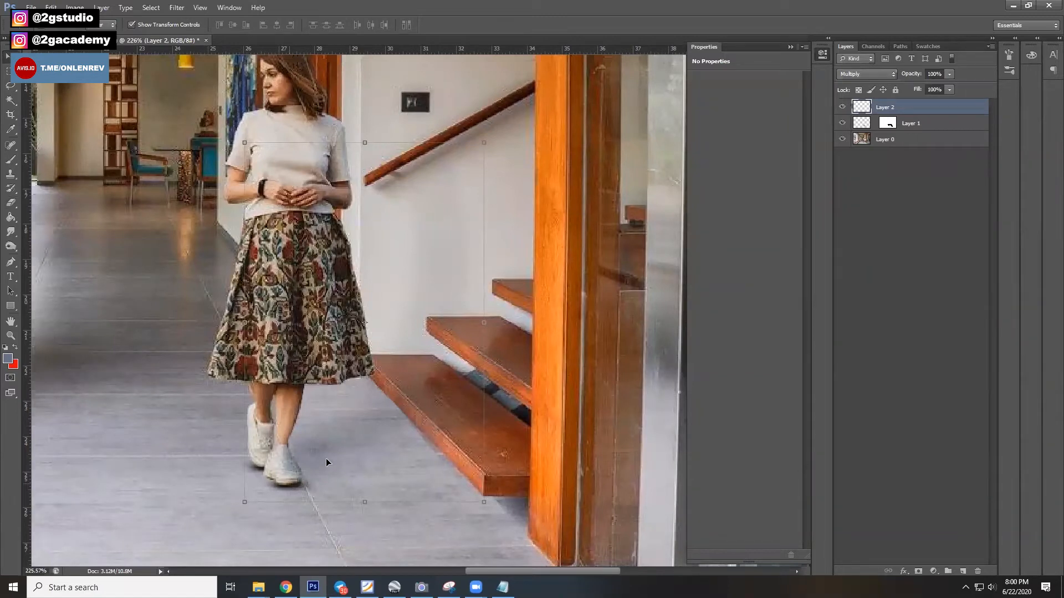
{"action": "key", "text": "e"}
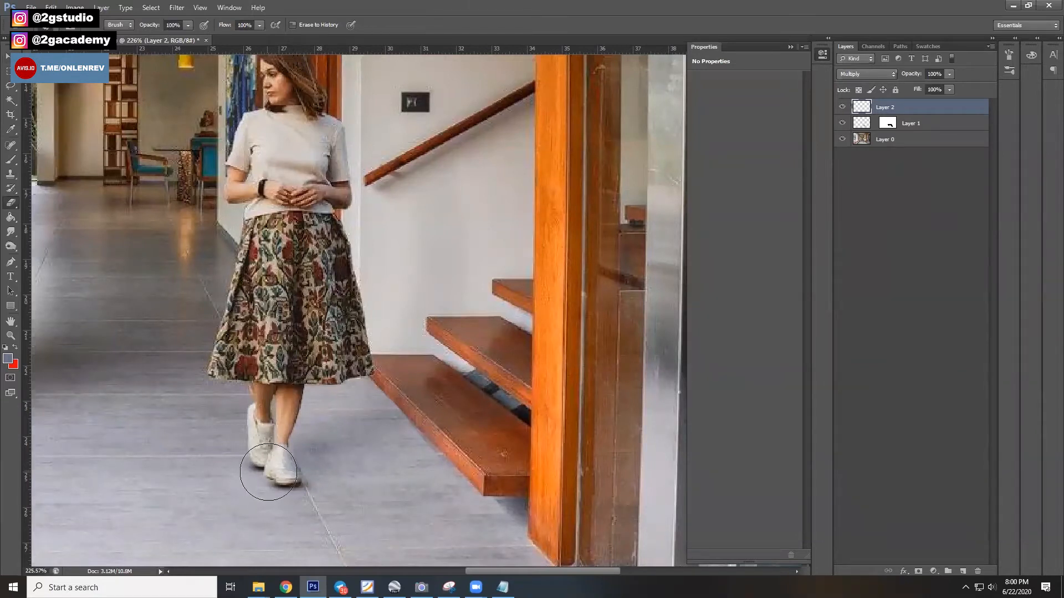
Compare the photo with and without the shadow layer and view the whole image without a layer selected
{"action": "left_click", "coordinate": [840, 112]}
{"action": "left_click", "coordinate": [840, 112]}
{"action": "key", "text": "ctrl+0"}
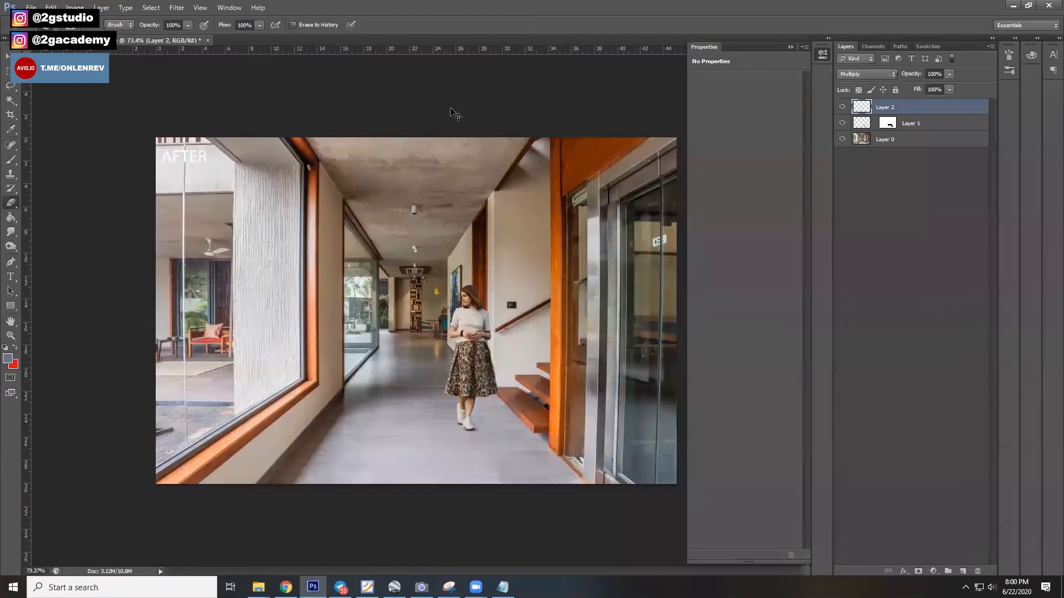
{"action": "key", "text": "v"}
{"action": "left_click", "coordinate": [427, 383]}
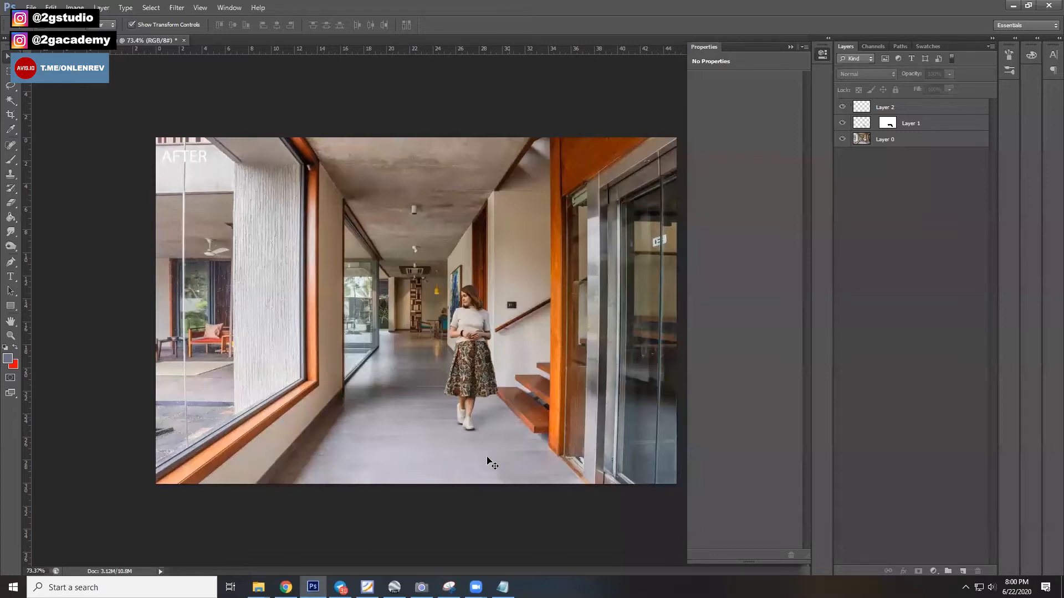
Inspect the shadow around the woman's shoes close up and against the surrounding corridor
{"action": "key", "text": "ctrl+0"}
{"action": "left_click_drag", "start_coordinate": [445, 405], "coordinate": [392, 379]}
{"action": "scroll", "coordinate": [438, 407], "scroll_direction": "up", "scroll_amount": 2}
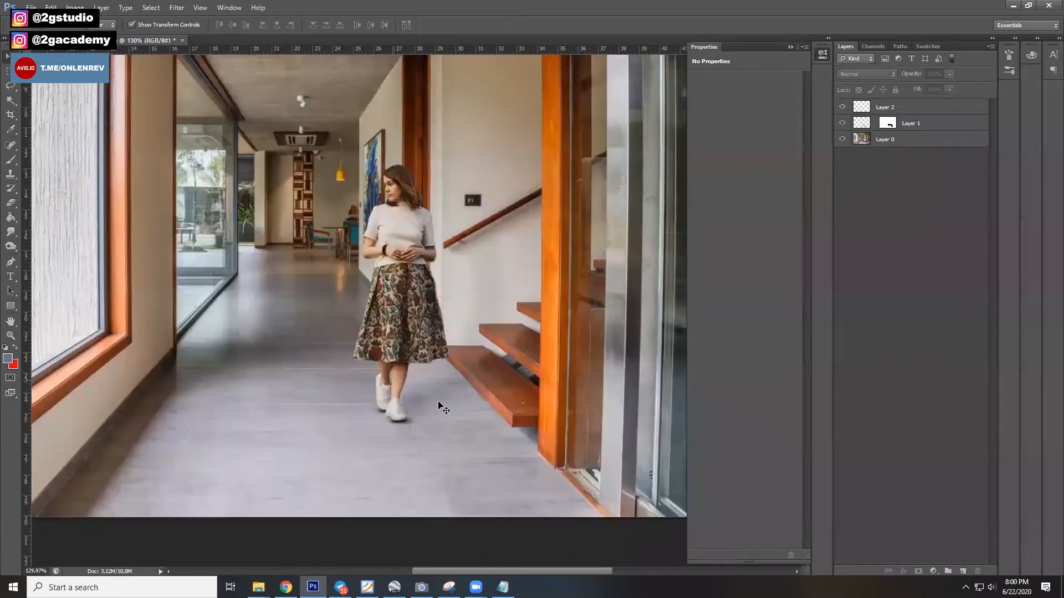
{"action": "scroll", "coordinate": [432, 406], "scroll_direction": "up", "scroll_amount": 3}
{"action": "scroll", "coordinate": [423, 401], "scroll_direction": "up", "scroll_amount": 2}
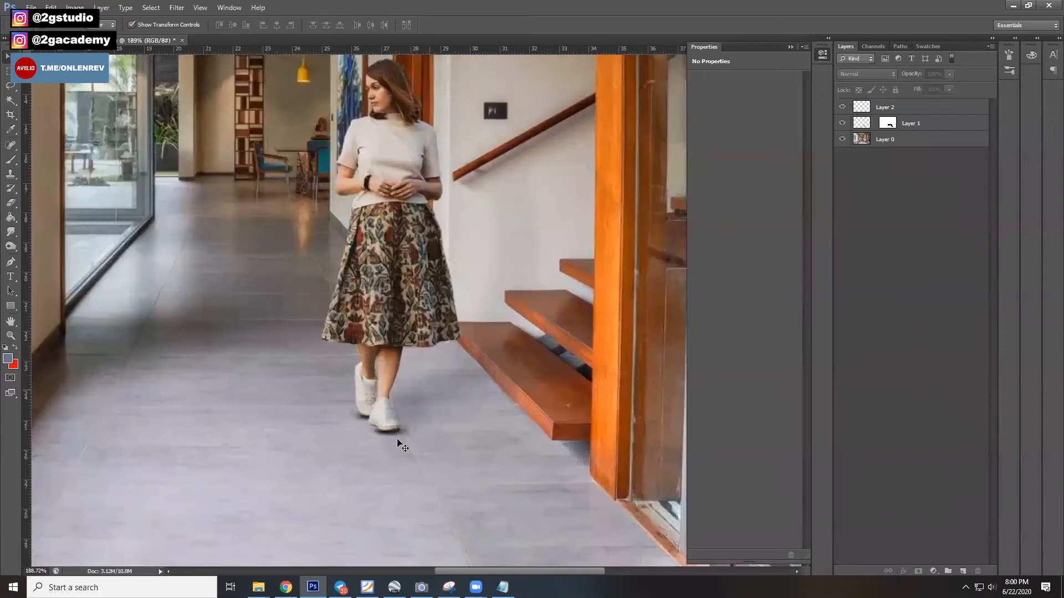
{"action": "scroll", "coordinate": [388, 421], "scroll_direction": "up", "scroll_amount": 3}
{"action": "scroll", "coordinate": [418, 313], "scroll_direction": "down", "scroll_amount": 5}
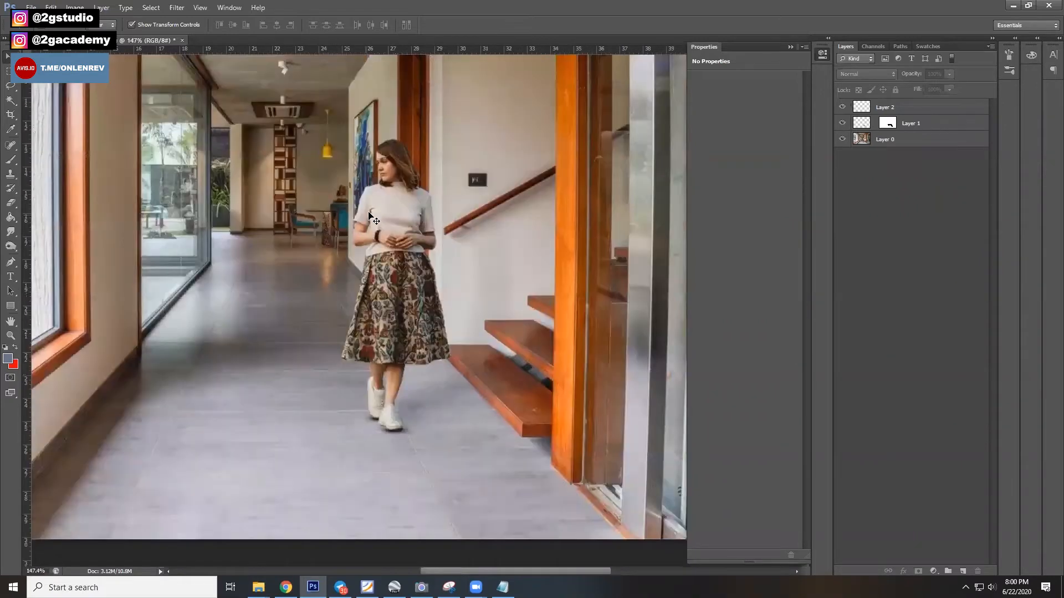
{"action": "scroll", "coordinate": [493, 361], "scroll_direction": "down", "scroll_amount": 1}
Add another layer at the top of the stack and set its blend mode to Overlay
{"action": "scroll", "coordinate": [482, 342], "scroll_direction": "up", "scroll_amount": 3}
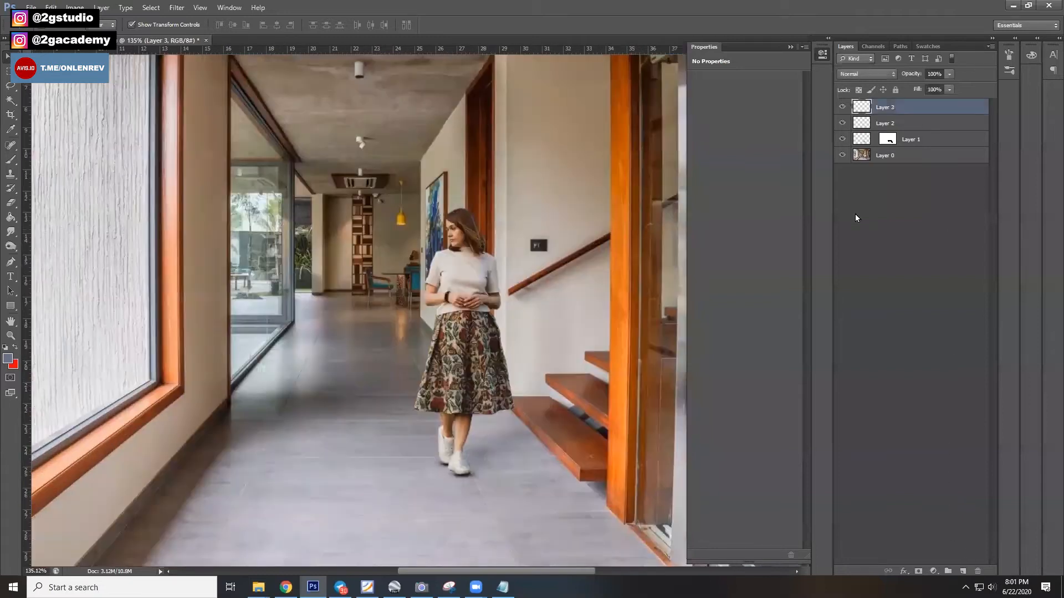
{"action": "left_click", "coordinate": [866, 73]}
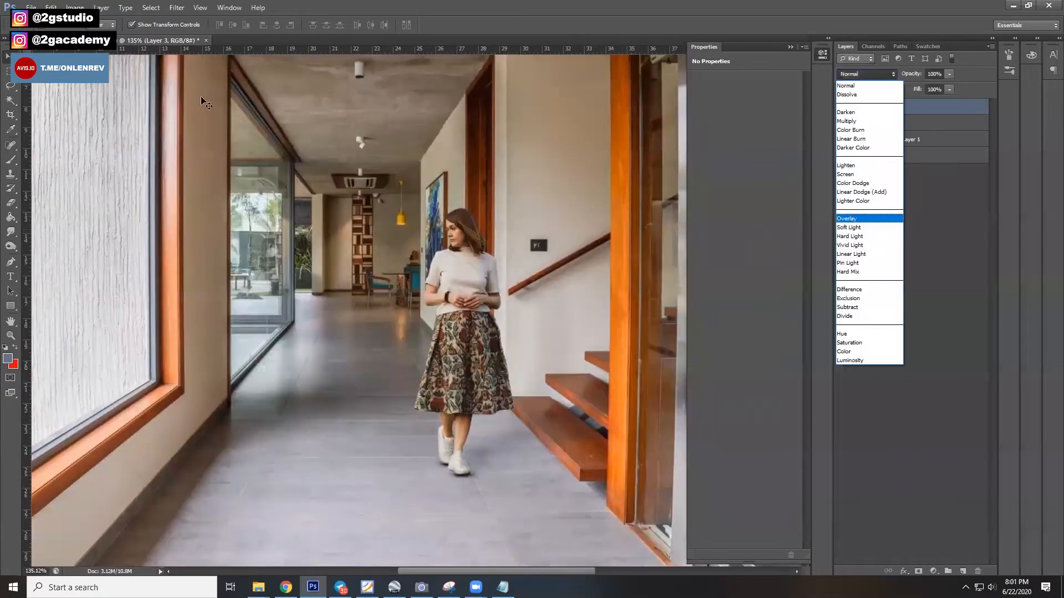
{"action": "left_click", "coordinate": [846, 219]}
Set the brush color to white (ffffff) and reduce the brush size for highlights on the woman
{"action": "key", "text": "b"}
{"action": "scroll", "coordinate": [470, 235], "scroll_direction": "up", "scroll_amount": 3}
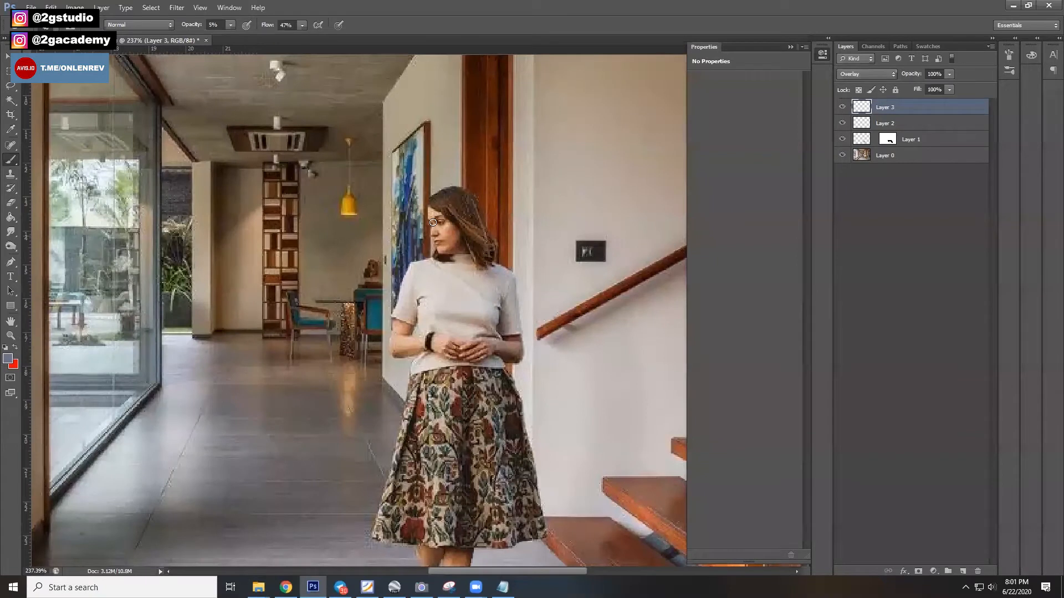
{"action": "key", "text": "Tab"}
{"action": "key", "text": "Tab"}
{"action": "key", "text": "Tab"}
{"action": "type", "text": "ffffff"}
{"action": "key", "text": "Return"}
{"action": "key", "text": "bracketleft"}
{"action": "key", "text": "bracketleft"}
{"action": "key", "text": "bracketleft"}
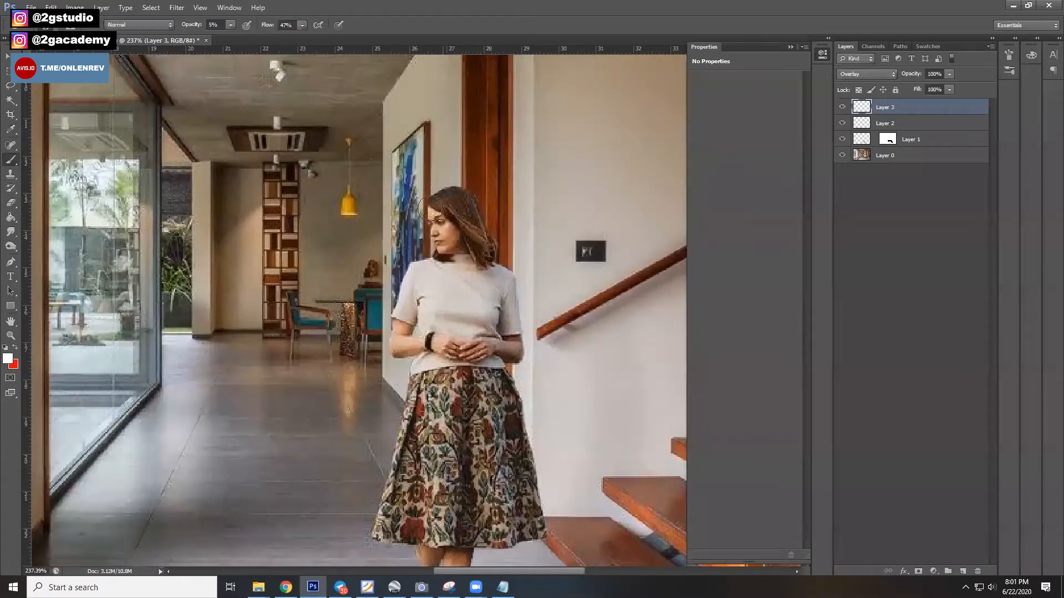
Paint soft white highlights along the window-facing side of the woman, raising the brush opacity to 11% and flow to 100%
{"action": "left_click_drag", "start_coordinate": [439, 334], "coordinate": [431, 274]}
{"action": "left_click_drag", "start_coordinate": [192, 29], "coordinate": [196, 29]}
{"action": "left_click_drag", "start_coordinate": [418, 202], "coordinate": [395, 221]}
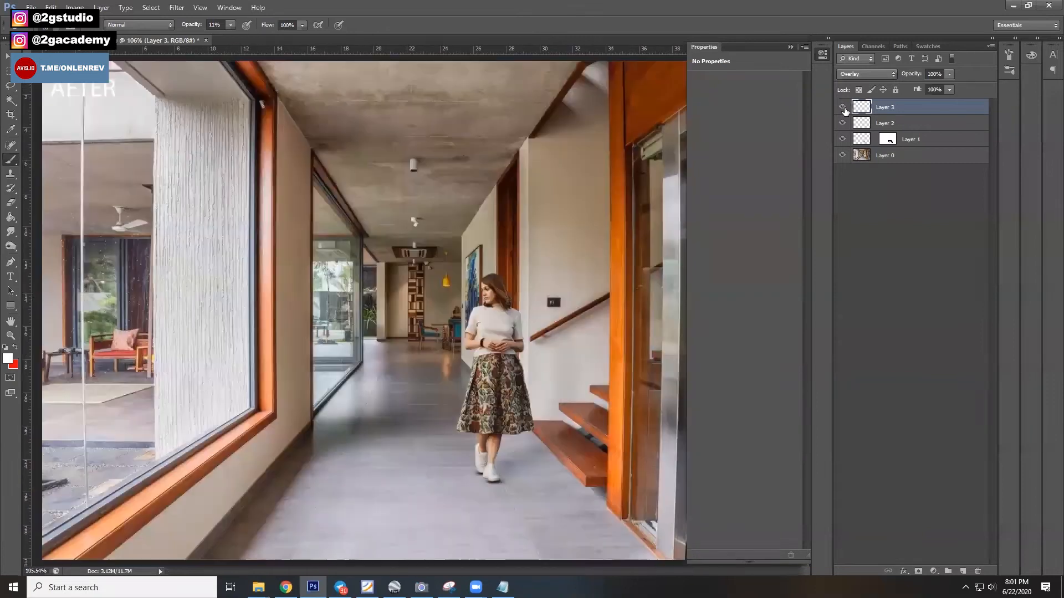
Compare the photo with and without the highlight layer across the whole image
{"action": "left_click", "coordinate": [841, 109]}
{"action": "left_click", "coordinate": [843, 106]}
{"action": "scroll", "coordinate": [519, 334], "scroll_direction": "down", "scroll_amount": 3}
{"action": "scroll", "coordinate": [454, 300], "scroll_direction": "up", "scroll_amount": 2}
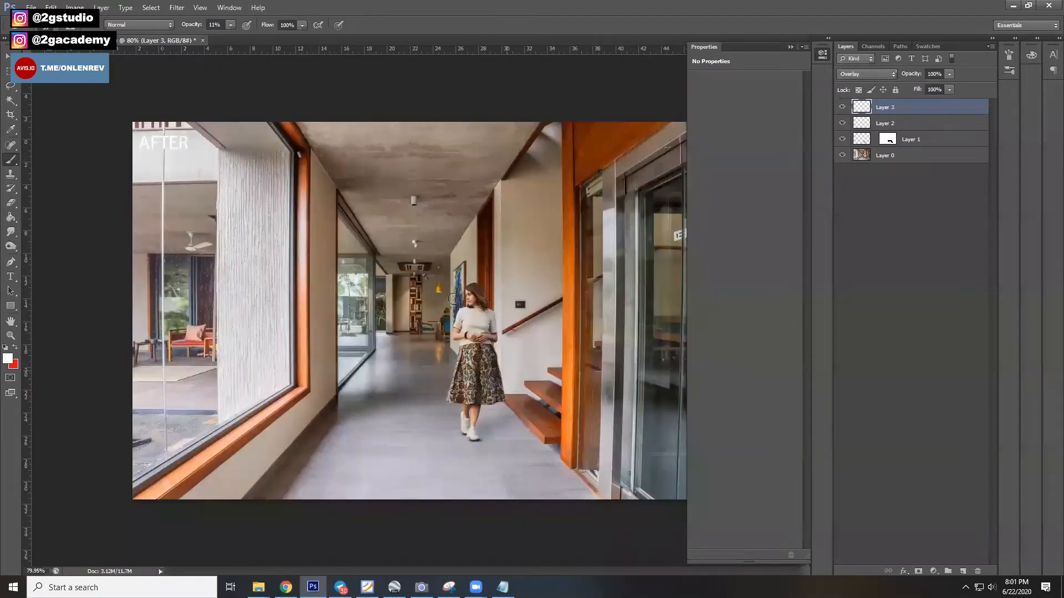
{"action": "scroll", "coordinate": [450, 325], "scroll_direction": "up", "scroll_amount": 4}
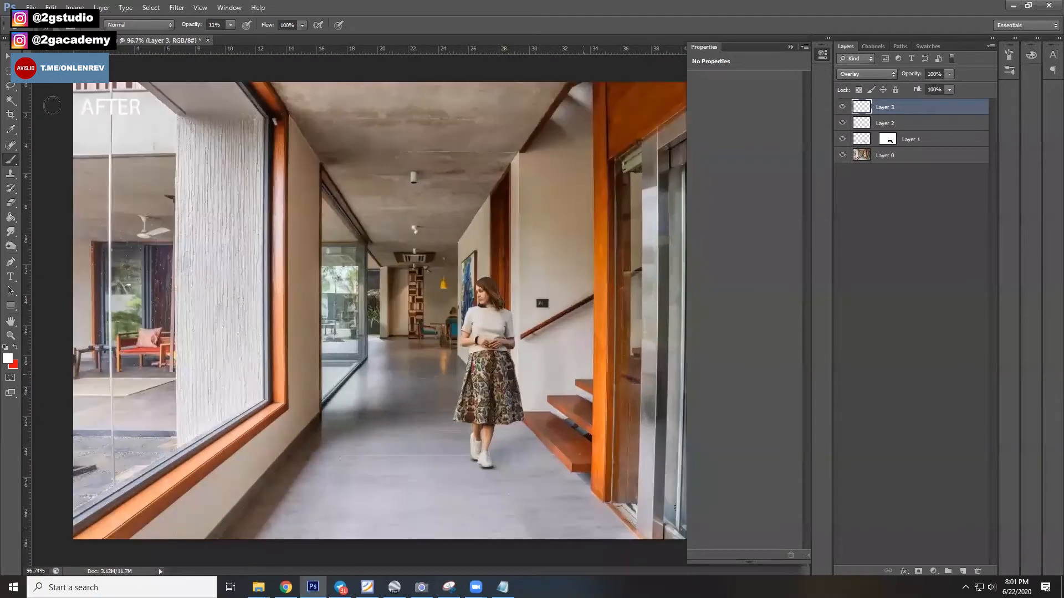
Outline the whole figure of the woman on the photo layer with a 0 px feather lasso selection
{"action": "left_click", "coordinate": [12, 87]}
{"action": "left_click", "coordinate": [886, 157]}
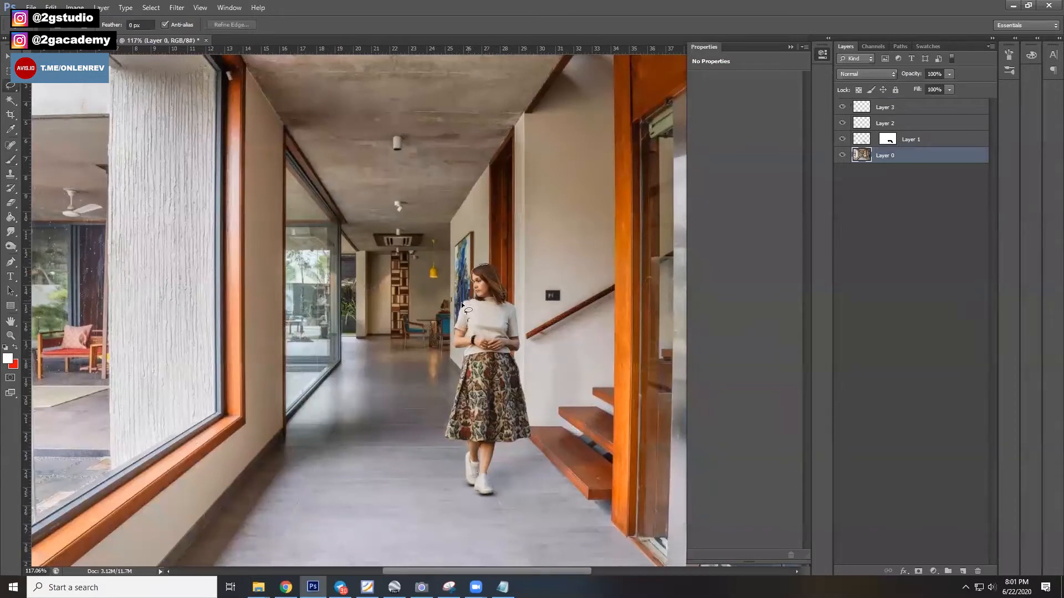
{"action": "mouse_move", "coordinate": [453, 339]}
{"action": "left_mouse_down"}
{"action": "mouse_move", "coordinate": [466, 465]}
{"action": "mouse_move", "coordinate": [485, 498]}
{"action": "mouse_move", "coordinate": [495, 495]}
{"action": "mouse_move", "coordinate": [494, 445]}
{"action": "mouse_move", "coordinate": [532, 433]}
{"action": "mouse_move", "coordinate": [519, 368]}
{"action": "left_mouse_up"}
{"action": "mouse_move", "coordinate": [506, 300]}
{"action": "left_mouse_down"}
{"action": "mouse_move", "coordinate": [490, 269]}
{"action": "mouse_move", "coordinate": [471, 279]}
{"action": "mouse_move", "coordinate": [457, 327]}
{"action": "left_mouse_up"}
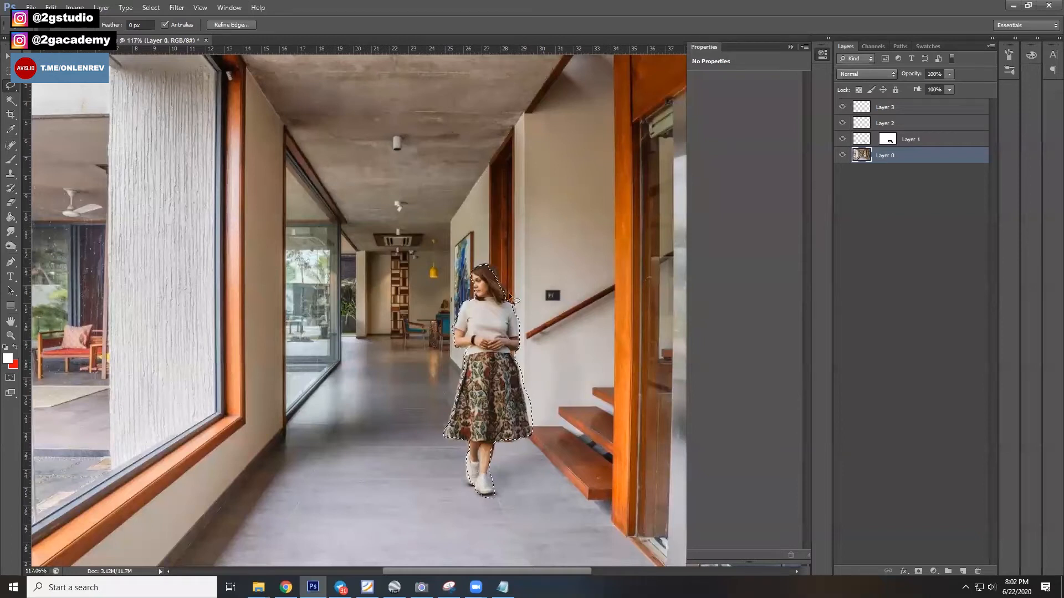
Extend the lasso selection to include the back edge of the woman's hair
{"action": "scroll", "coordinate": [509, 321], "scroll_direction": "up", "scroll_amount": 3}
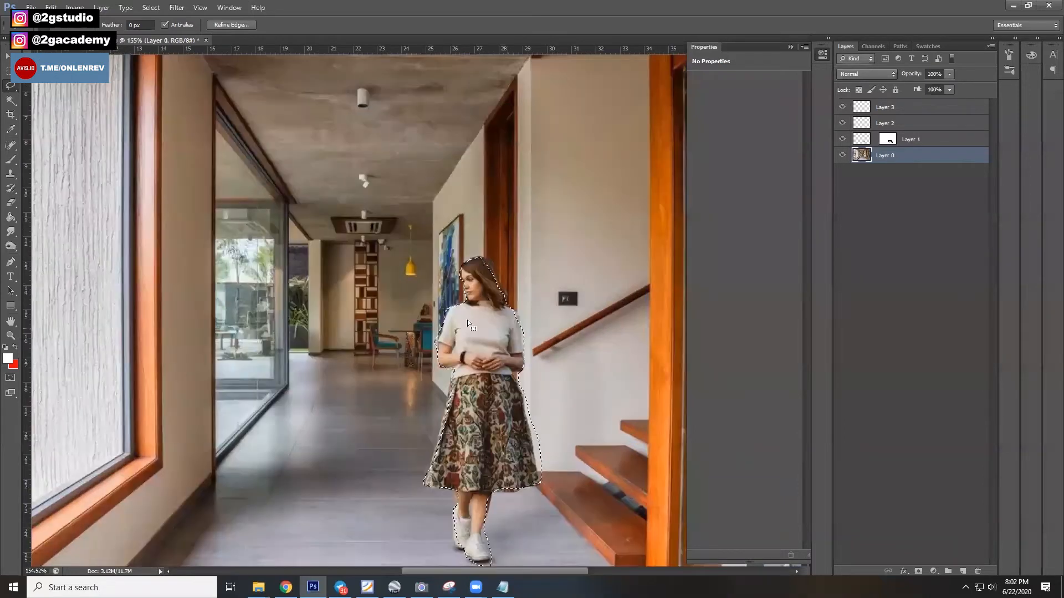
{"action": "scroll", "coordinate": [467, 320], "scroll_direction": "up", "scroll_amount": 2}
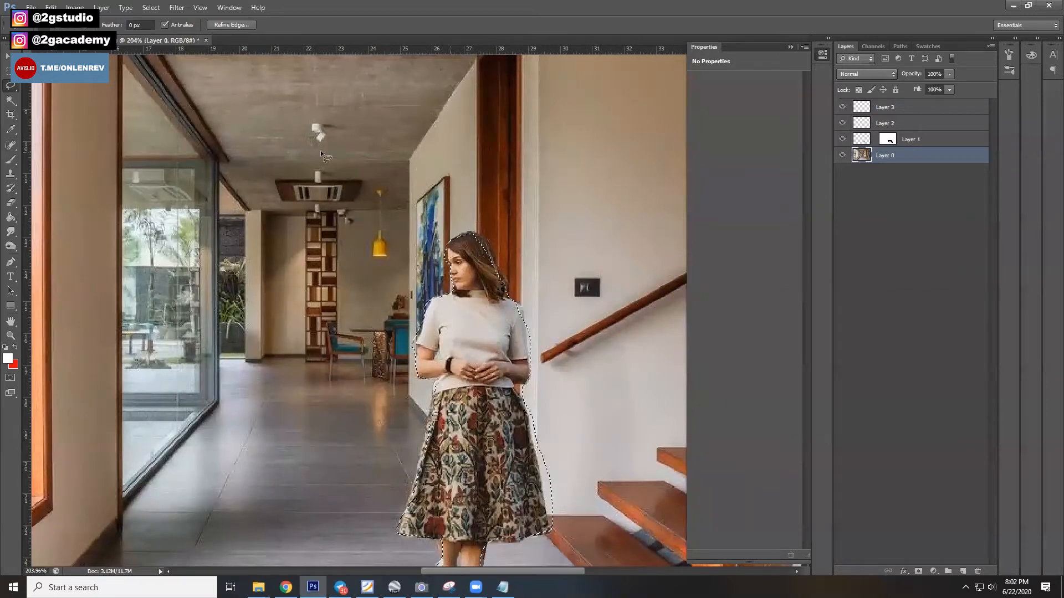
{"action": "scroll", "coordinate": [425, 195], "scroll_direction": "down", "scroll_amount": 3}
{"action": "scroll", "coordinate": [283, 200], "scroll_direction": "down", "scroll_amount": 2}
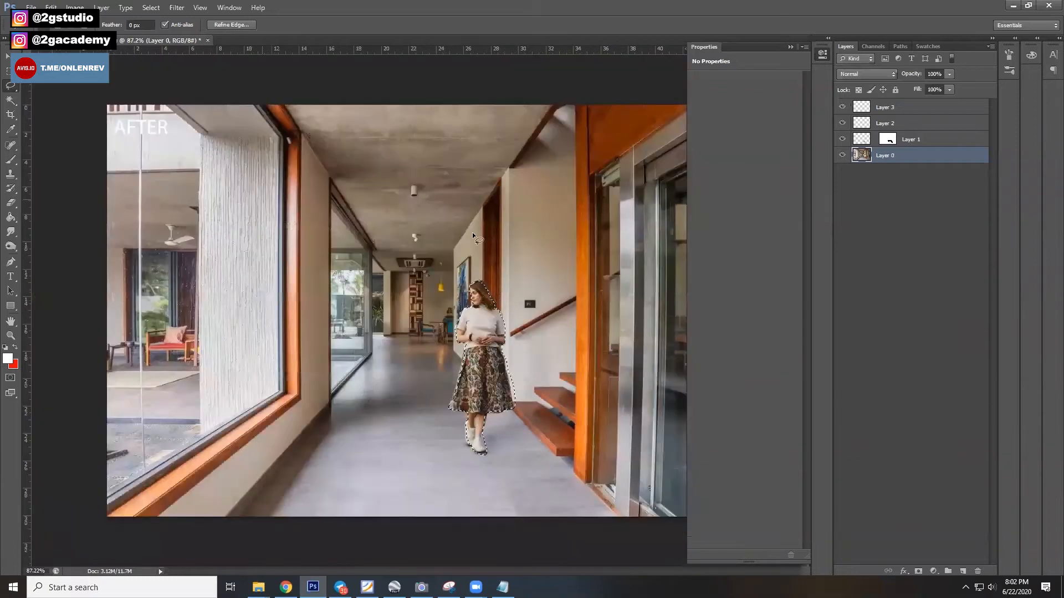
{"action": "scroll", "coordinate": [493, 313], "scroll_direction": "up", "scroll_amount": 2}
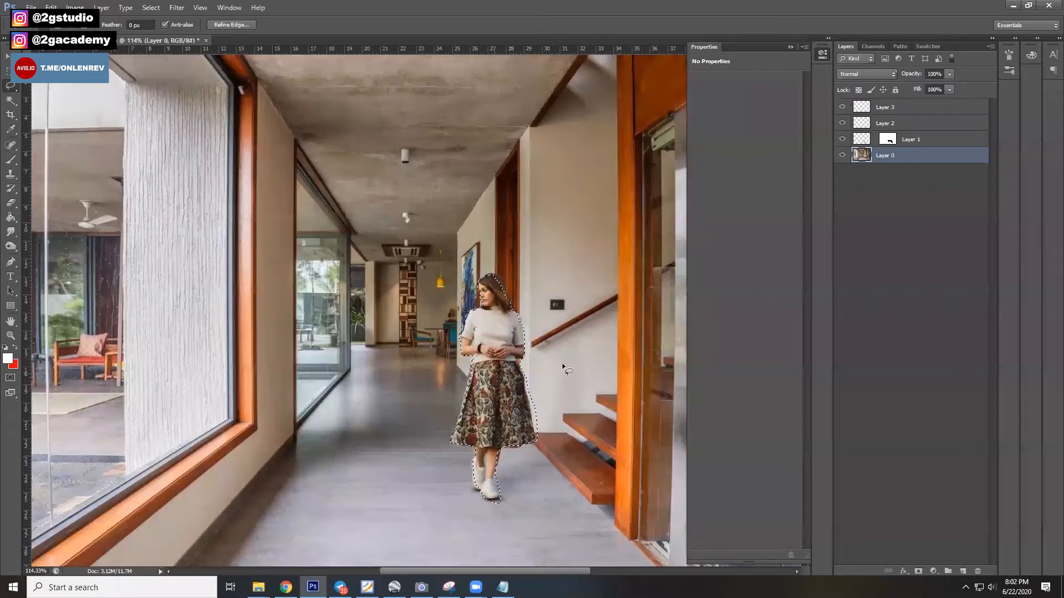
{"action": "scroll", "coordinate": [452, 216], "scroll_direction": "up", "scroll_amount": 8}
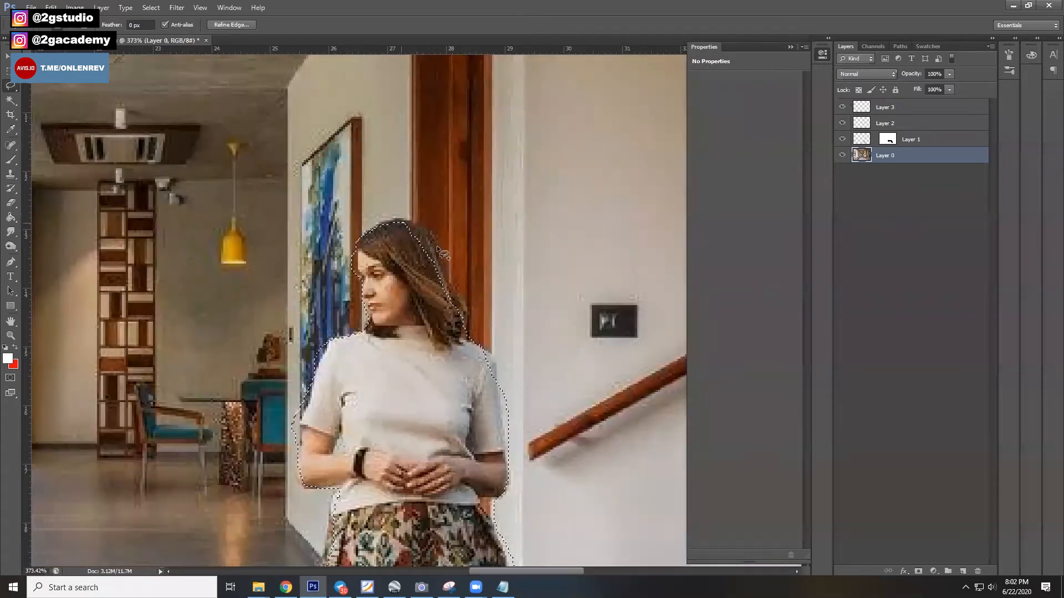
{"action": "mouse_move", "coordinate": [463, 298]}
{"action": "left_mouse_down"}
{"action": "mouse_move", "coordinate": [468, 336]}
{"action": "mouse_move", "coordinate": [425, 351]}
{"action": "left_mouse_up"}
{"action": "scroll", "coordinate": [431, 171], "scroll_direction": "down", "scroll_amount": 5}
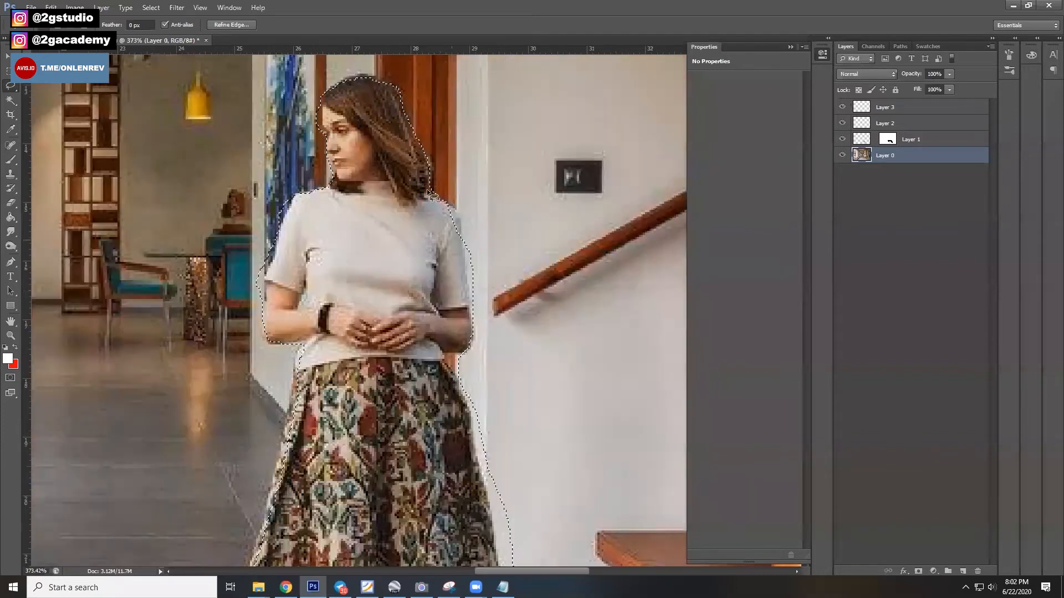
Refine the lasso selection along the edge of the woman's back arm and the side of her skirt
{"action": "mouse_move", "coordinate": [476, 277]}
{"action": "left_mouse_down"}
{"action": "mouse_move", "coordinate": [467, 241]}
{"action": "mouse_move", "coordinate": [437, 260]}
{"action": "mouse_move", "coordinate": [467, 244]}
{"action": "left_mouse_up"}
{"action": "left_click_drag", "start_coordinate": [446, 353], "coordinate": [501, 388]}
{"action": "scroll", "coordinate": [501, 391], "scroll_direction": "down", "scroll_amount": 5}
{"action": "left_click_drag", "start_coordinate": [564, 364], "coordinate": [533, 233]}
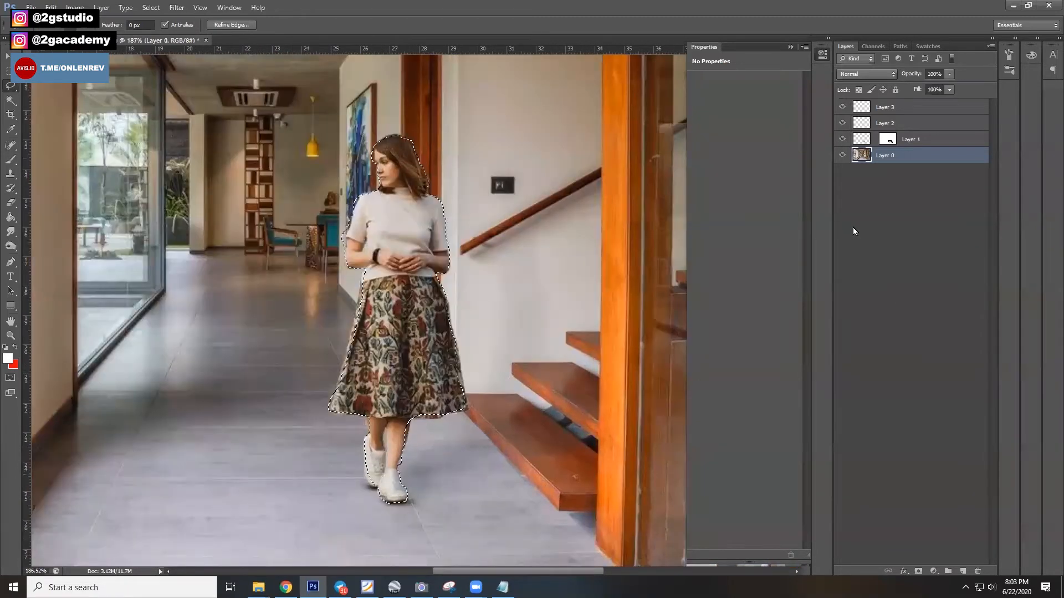
Copy the selected woman to a new layer and clip a Hue/Saturation adjustment with slightly reduced saturation to it
{"action": "left_click", "coordinate": [933, 571]}
{"action": "left_click", "coordinate": [970, 433]}
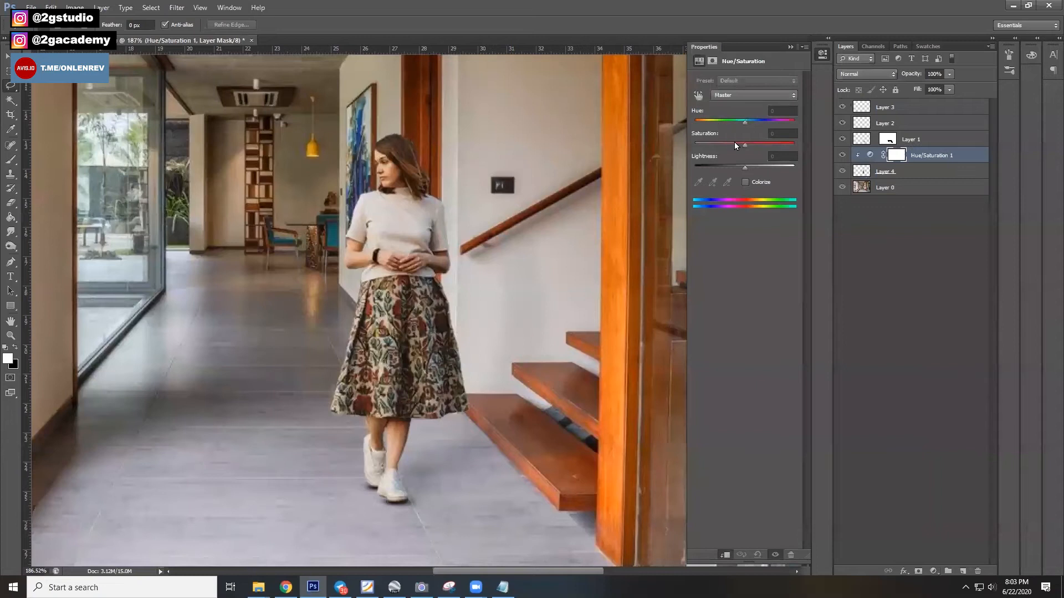
{"action": "key", "text": "alt+4"}
{"action": "left_click_drag", "start_coordinate": [745, 146], "coordinate": [693, 148]}
{"action": "key", "text": "Delete"}
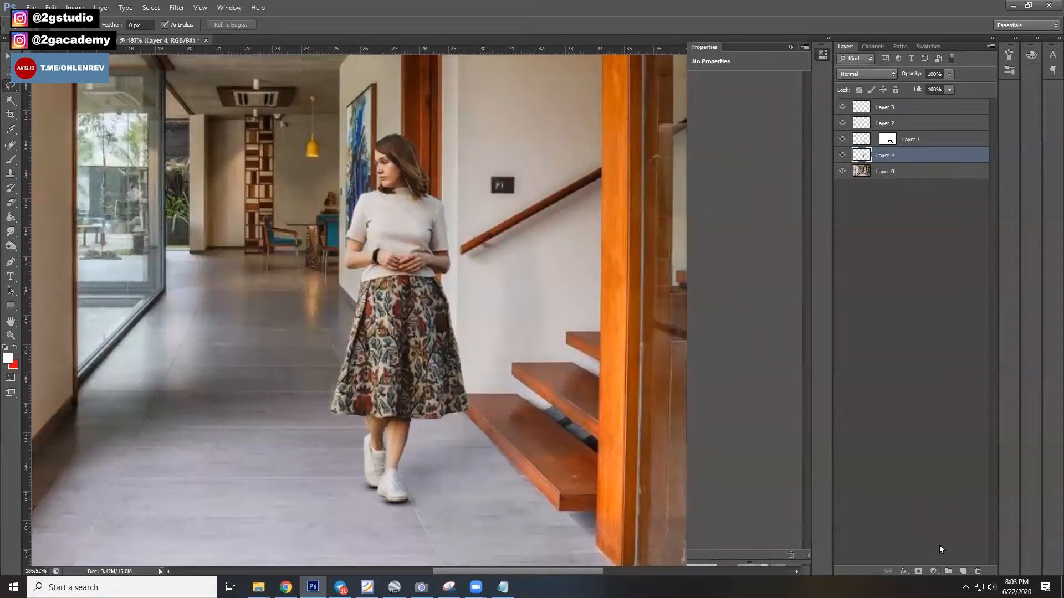
{"action": "left_click", "coordinate": [933, 571]}
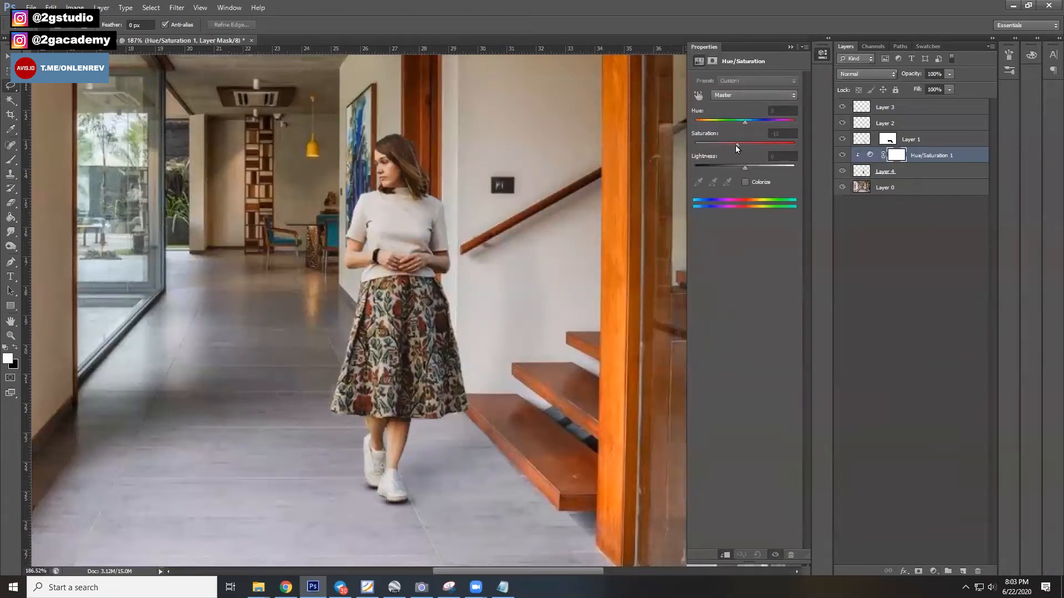
{"action": "key", "text": "ctrl+0"}
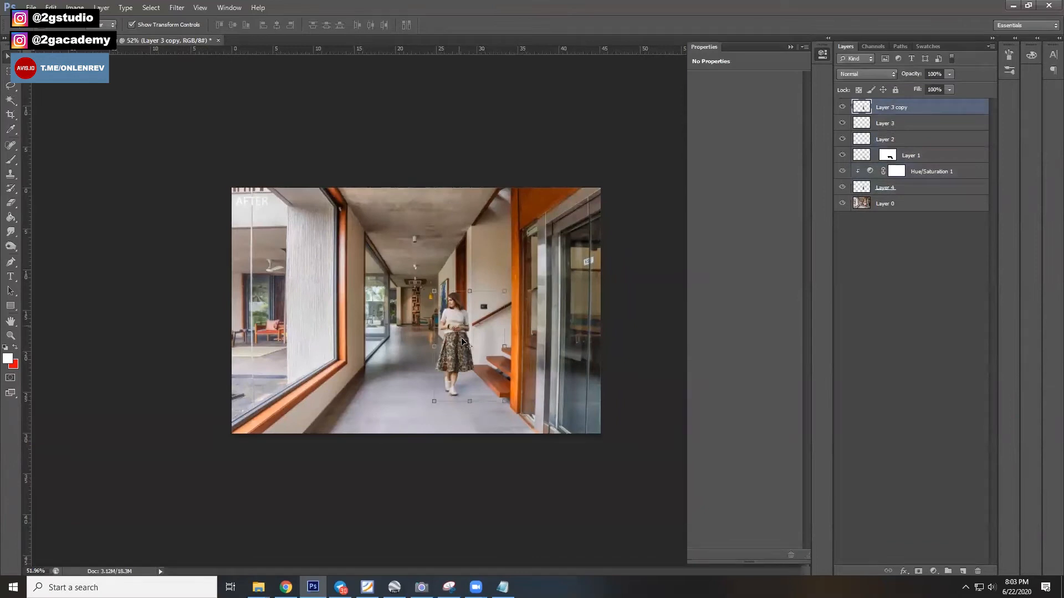
Move the copied woman to the far end of the corridor beside the glass wall and scale her to about 42%
{"action": "scroll", "coordinate": [452, 388], "scroll_direction": "up", "scroll_amount": 2}
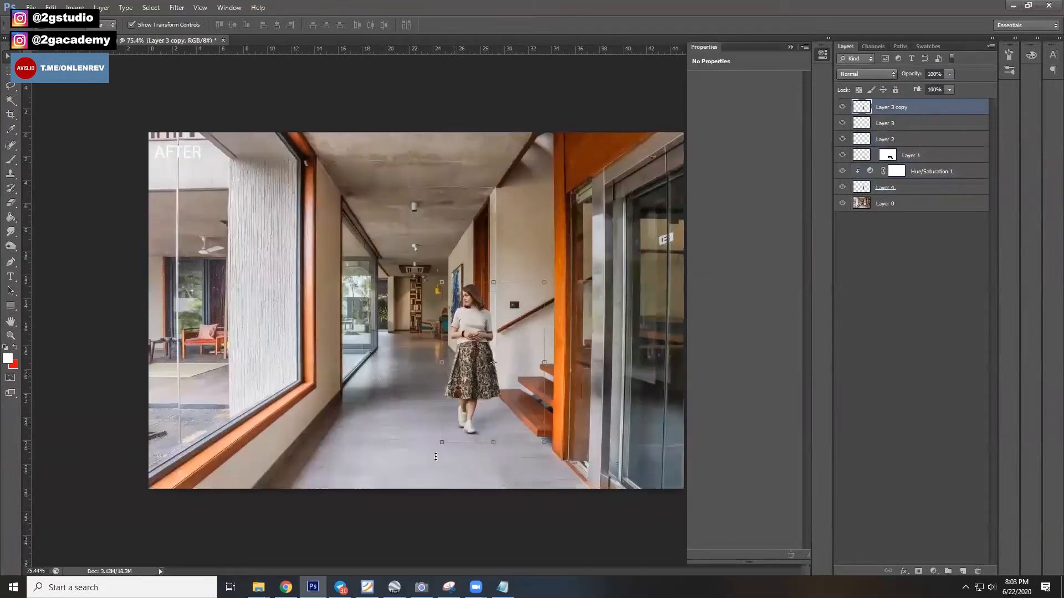
{"action": "scroll", "coordinate": [484, 327], "scroll_direction": "up", "scroll_amount": 2}
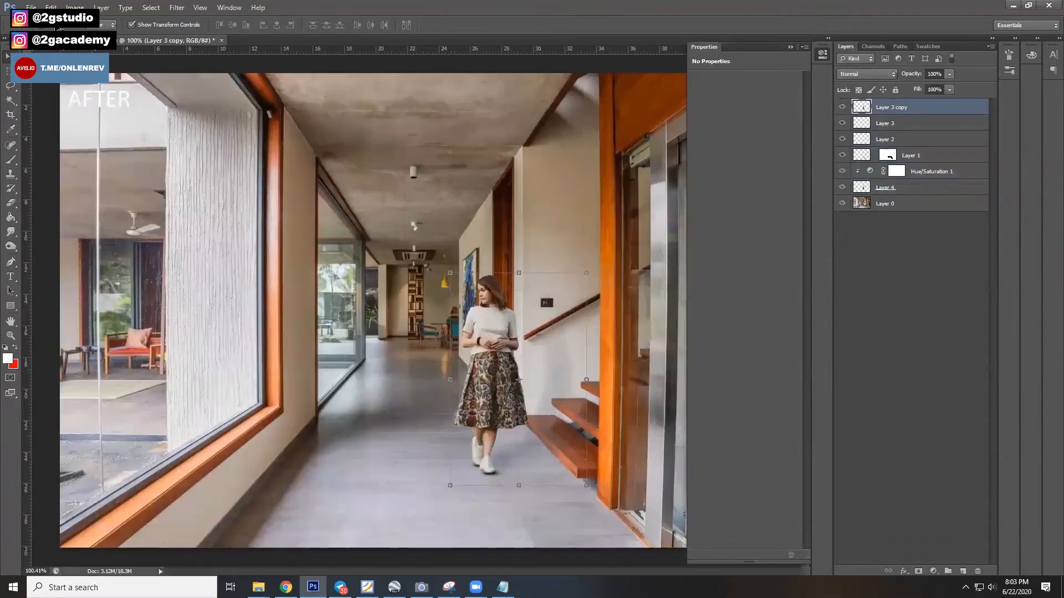
{"action": "left_click_drag", "start_coordinate": [487, 321], "coordinate": [376, 260]}
{"action": "left_click_drag", "start_coordinate": [381, 316], "coordinate": [445, 284]}
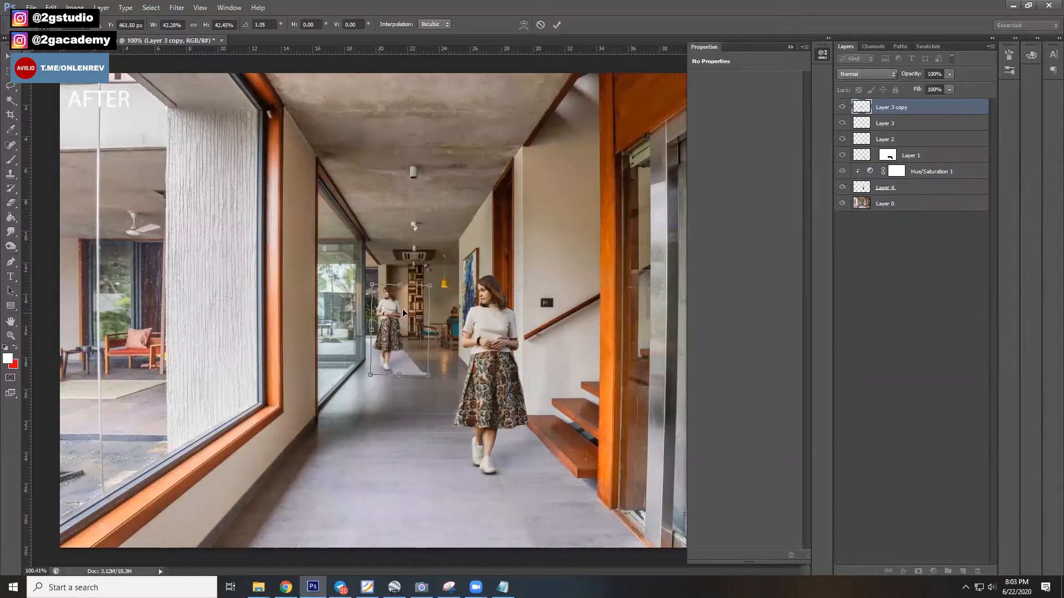
{"action": "scroll", "coordinate": [403, 313], "scroll_direction": "up", "scroll_amount": 1}
{"action": "scroll", "coordinate": [403, 313], "scroll_direction": "up", "scroll_amount": 2}
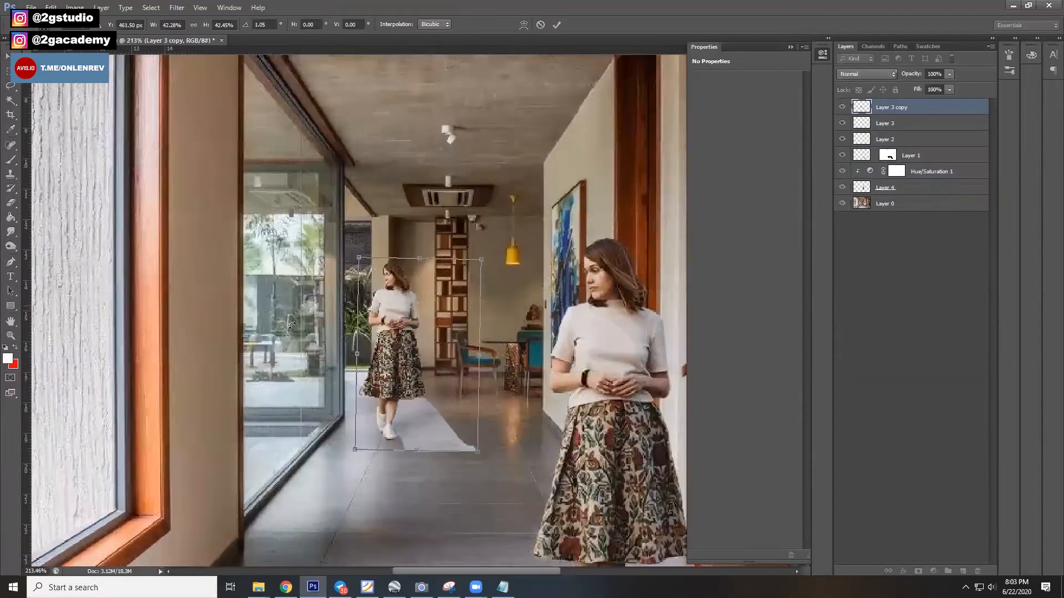
{"action": "scroll", "coordinate": [387, 332], "scroll_direction": "up", "scroll_amount": 1}
{"action": "scroll", "coordinate": [410, 344], "scroll_direction": "up", "scroll_amount": 1}
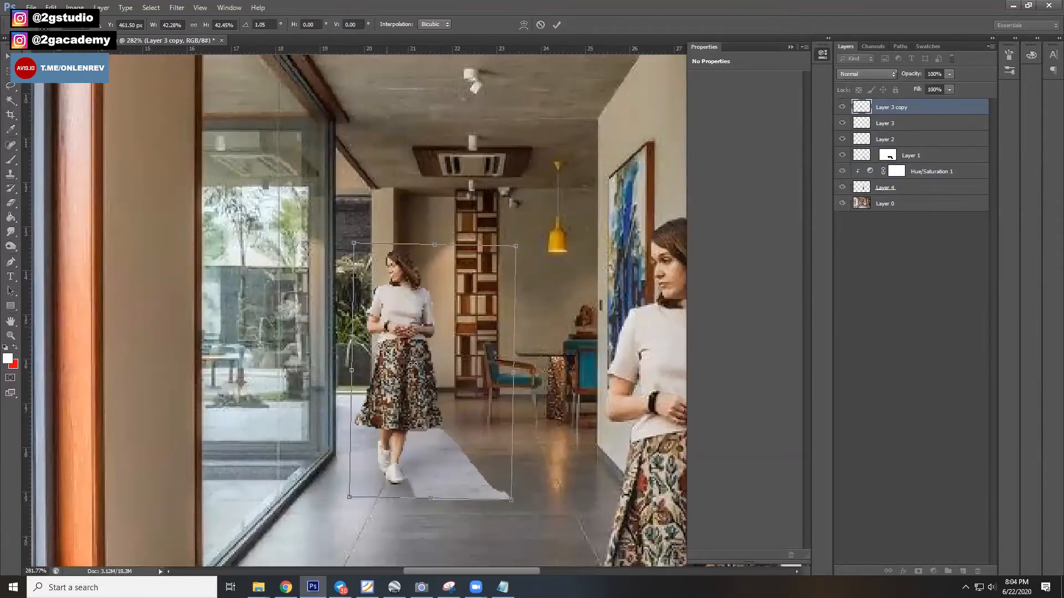
{"action": "key", "text": "Return"}
{"action": "scroll", "coordinate": [413, 364], "scroll_direction": "down", "scroll_amount": 4}
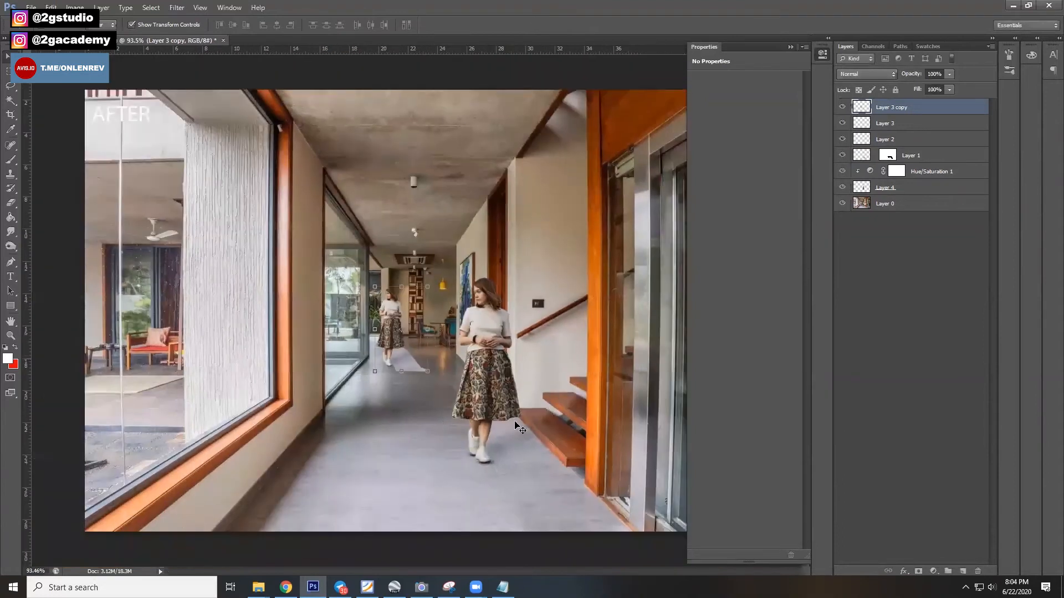
{"action": "scroll", "coordinate": [520, 428], "scroll_direction": "down", "scroll_amount": 2}
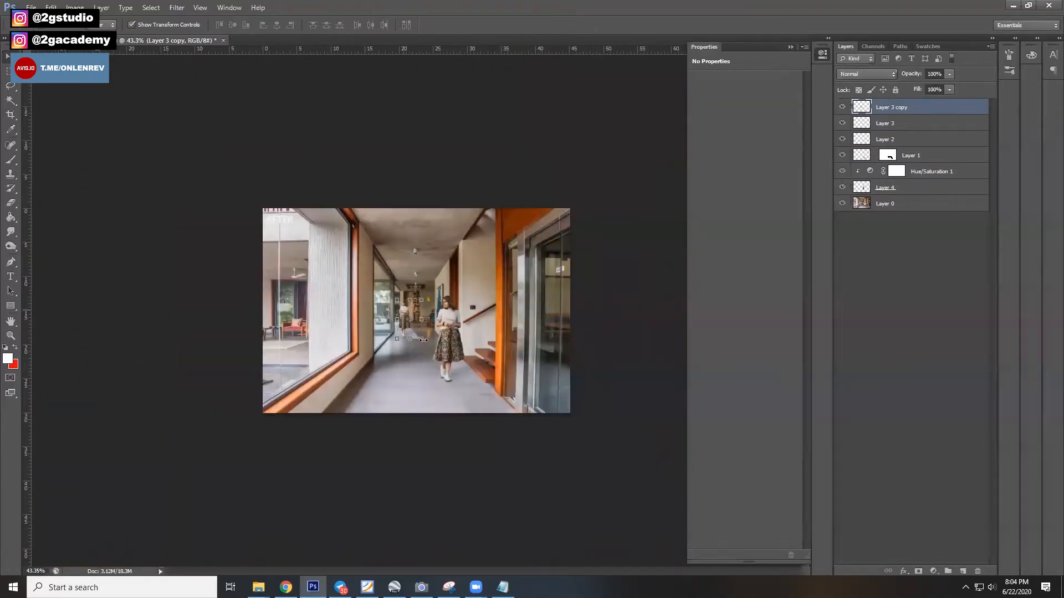
Close the corridor photo without saving its changes
{"action": "scroll", "coordinate": [446, 336], "scroll_direction": "up", "scroll_amount": 2}
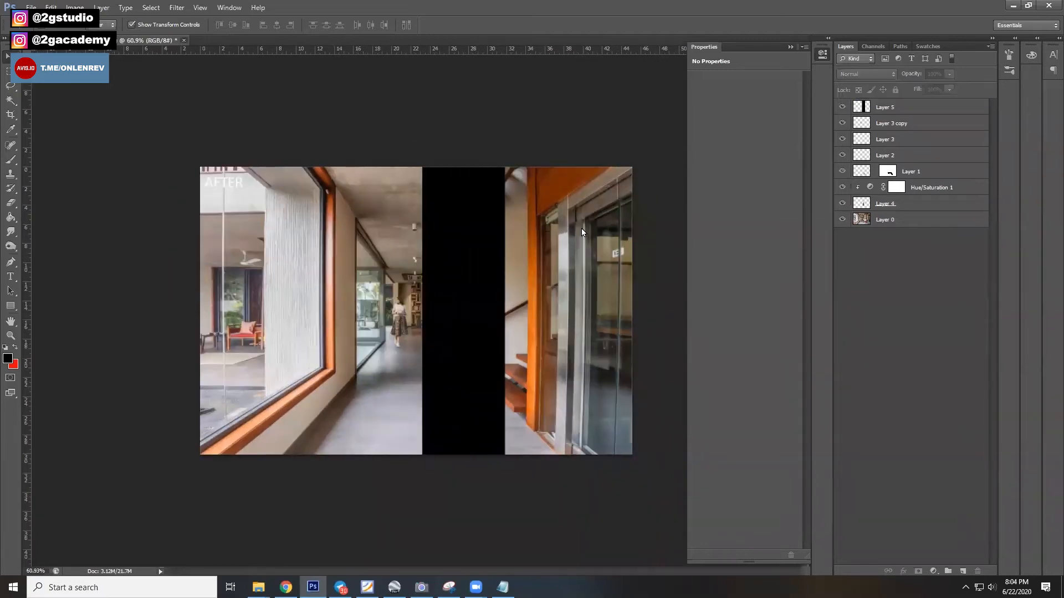
{"action": "key", "text": "ctrl+w"}
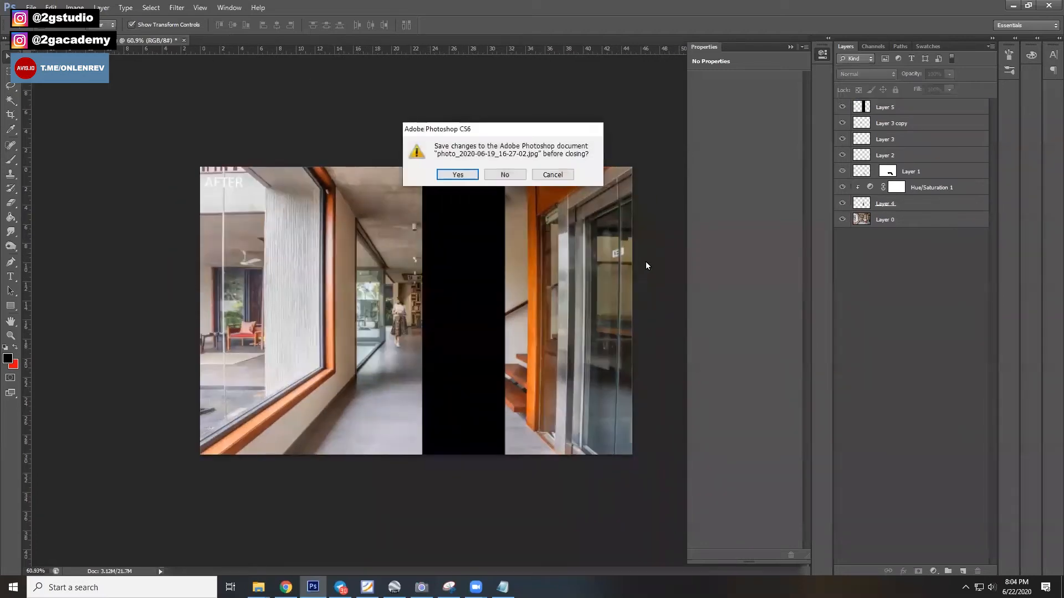
{"action": "left_click", "coordinate": [517, 176]}
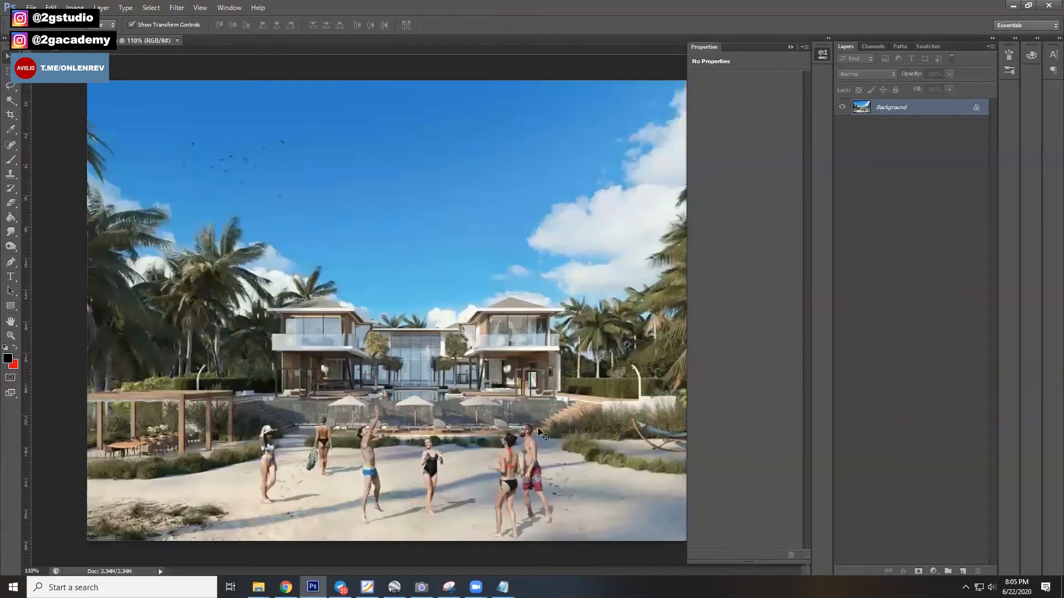
Examine the scale and shadows of the people on the beach and the pergola dining area in the villa image
{"action": "scroll", "coordinate": [560, 449], "scroll_direction": "up", "scroll_amount": 2}
{"action": "scroll", "coordinate": [546, 444], "scroll_direction": "up", "scroll_amount": 2}
{"action": "scroll", "coordinate": [531, 415], "scroll_direction": "up", "scroll_amount": 2}
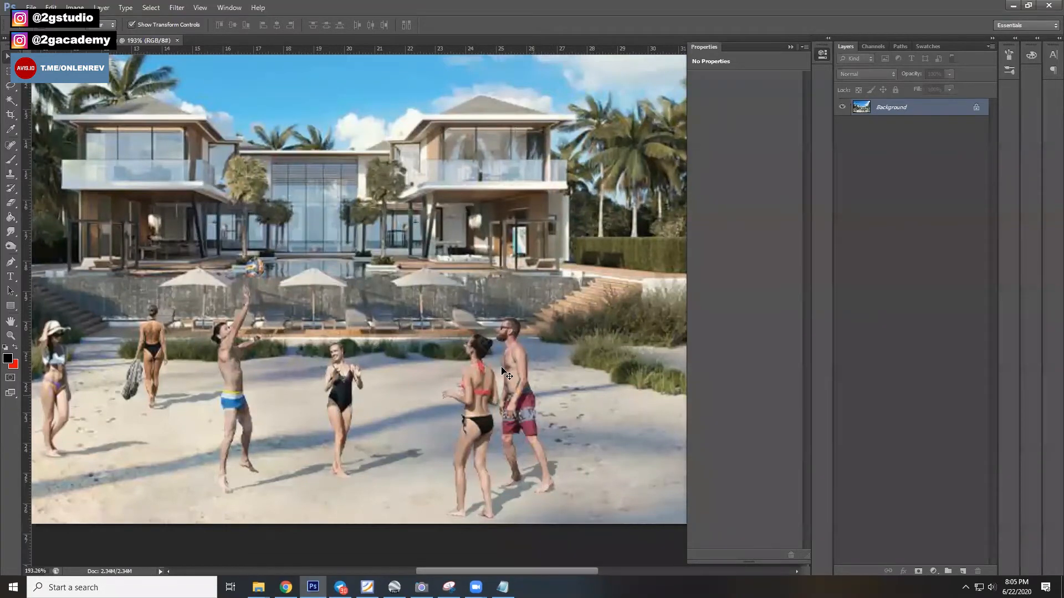
{"action": "scroll", "coordinate": [505, 373], "scroll_direction": "down", "scroll_amount": 2}
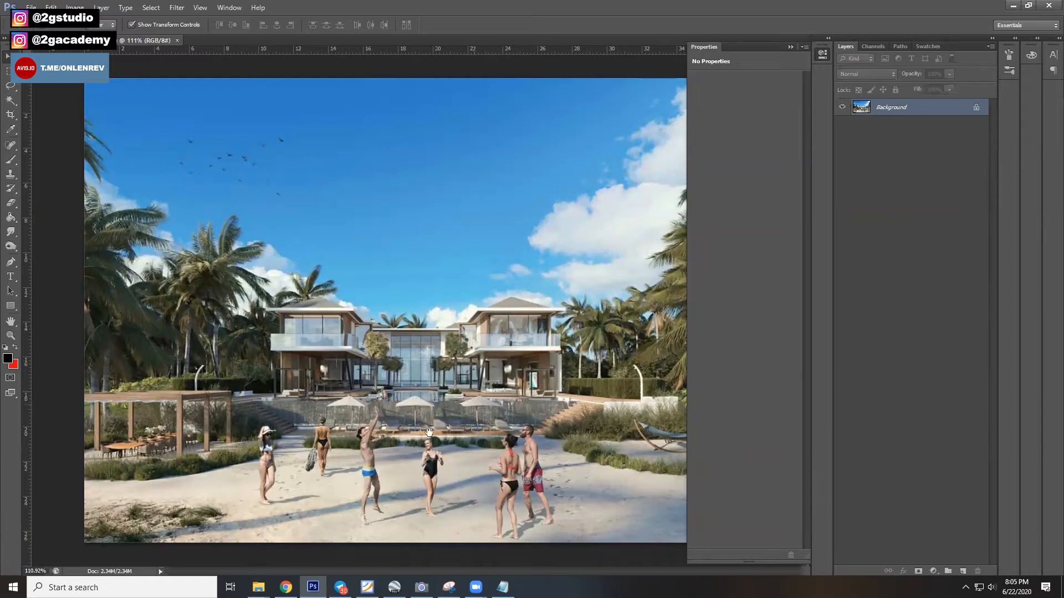
{"action": "key", "text": "space"}
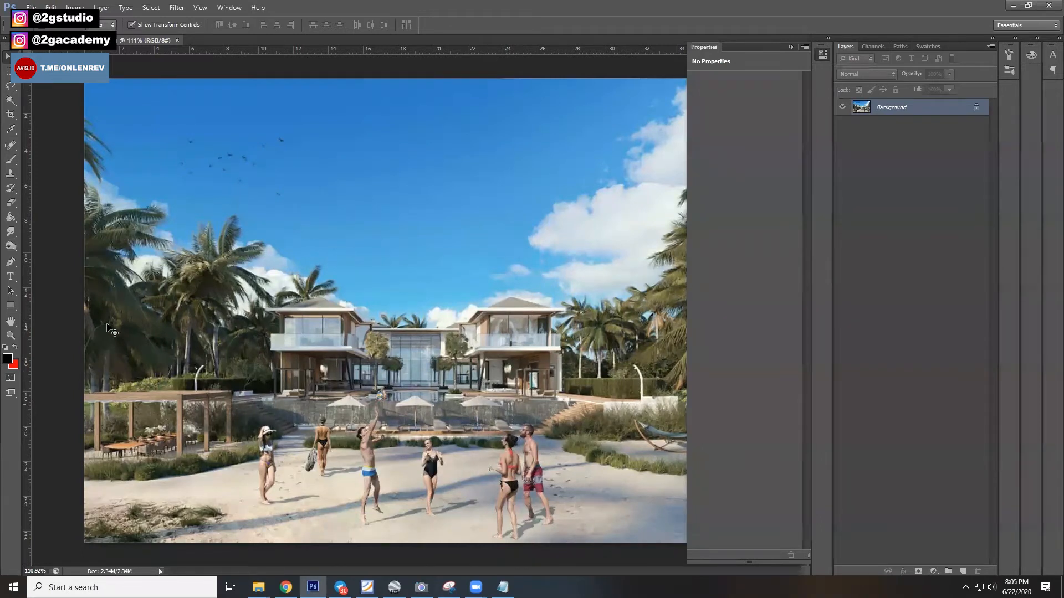
{"action": "scroll", "coordinate": [150, 333], "scroll_direction": "up", "scroll_amount": 2}
{"action": "left_click_drag", "start_coordinate": [150, 331], "coordinate": [262, 308]}
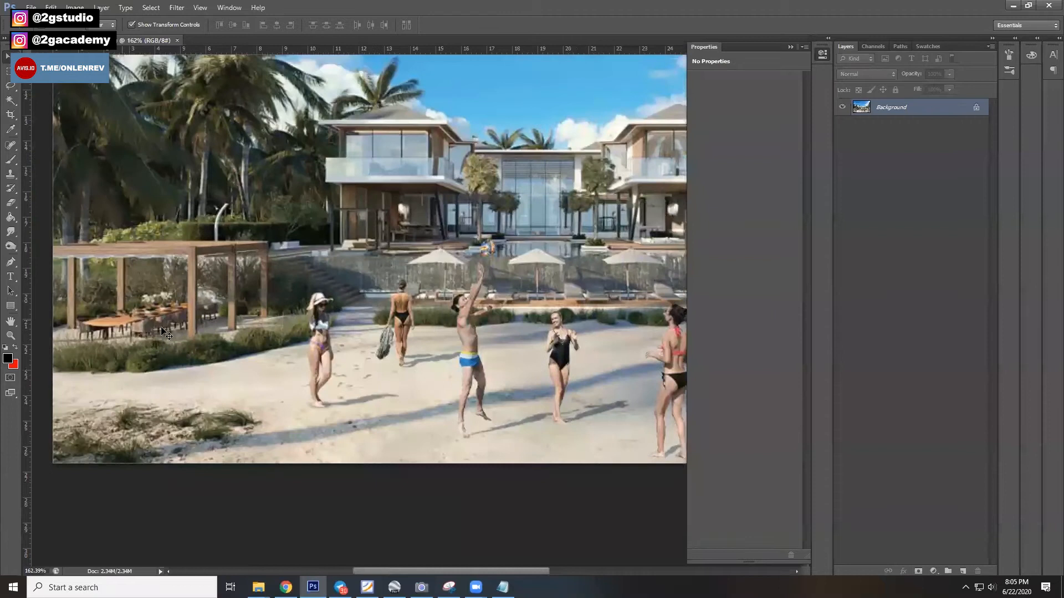
{"action": "scroll", "coordinate": [157, 324], "scroll_direction": "up", "scroll_amount": 5}
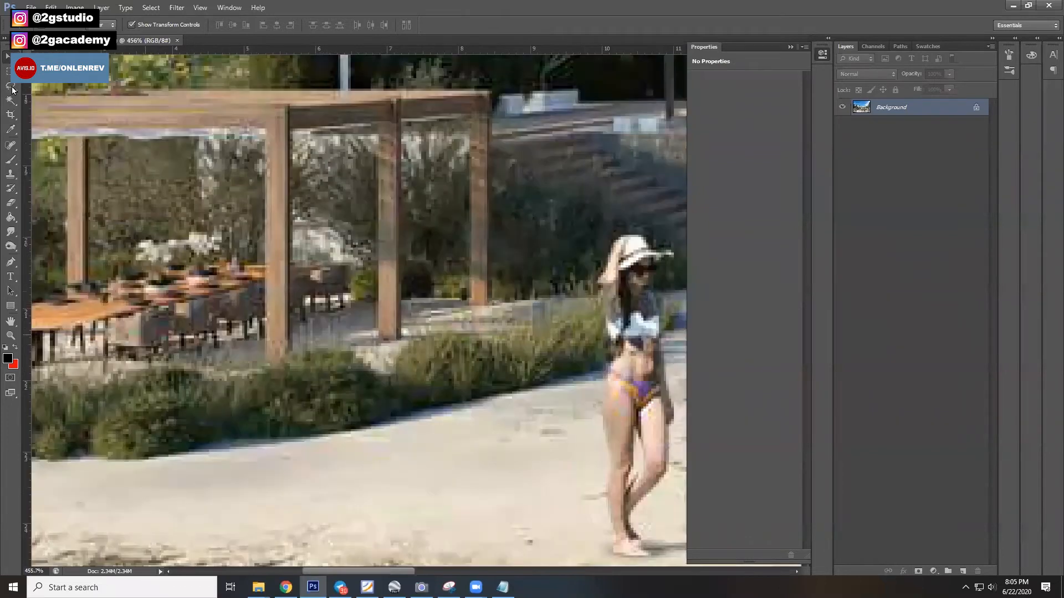
{"action": "scroll", "coordinate": [96, 113], "scroll_direction": "down", "scroll_amount": 3}
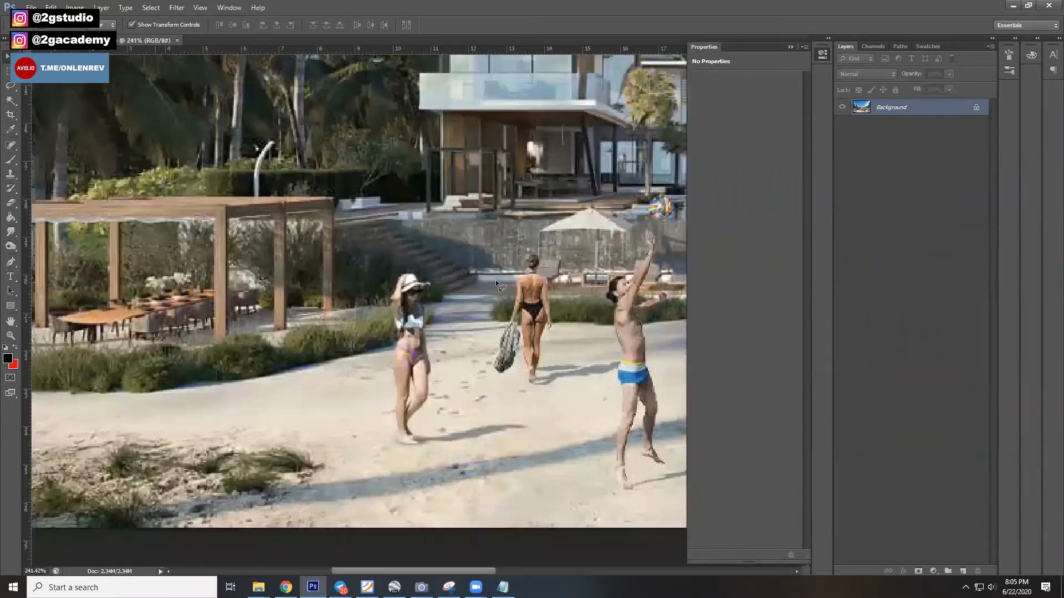
Outline the woman carrying the bag on the beach with a 0 px feather lasso selection
{"action": "scroll", "coordinate": [514, 251], "scroll_direction": "down", "scroll_amount": 1}
{"action": "scroll", "coordinate": [496, 272], "scroll_direction": "up", "scroll_amount": 1}
{"action": "mouse_move", "coordinate": [490, 304]}
{"action": "left_mouse_down"}
{"action": "mouse_move", "coordinate": [476, 359]}
{"action": "mouse_move", "coordinate": [497, 354]}
{"action": "mouse_move", "coordinate": [497, 340]}
{"action": "mouse_move", "coordinate": [510, 378]}
{"action": "mouse_move", "coordinate": [532, 309]}
{"action": "left_mouse_up"}
{"action": "scroll", "coordinate": [418, 451], "scroll_direction": "down", "scroll_amount": 10}
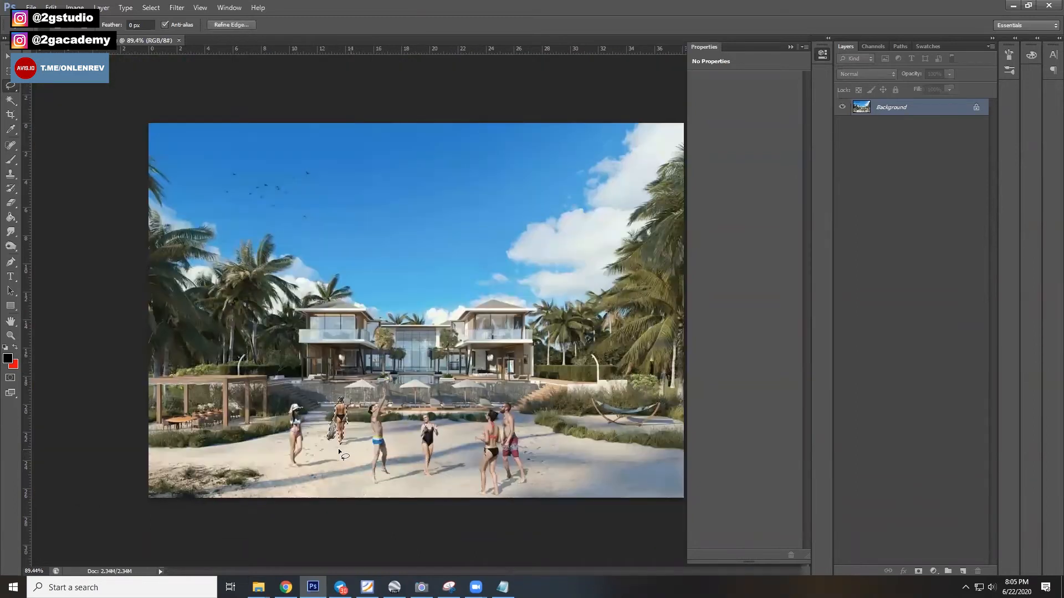
Copy the selected woman with the bag to a new layer and move the copy over towards the pergola
{"action": "scroll", "coordinate": [522, 464], "scroll_direction": "up", "scroll_amount": 2}
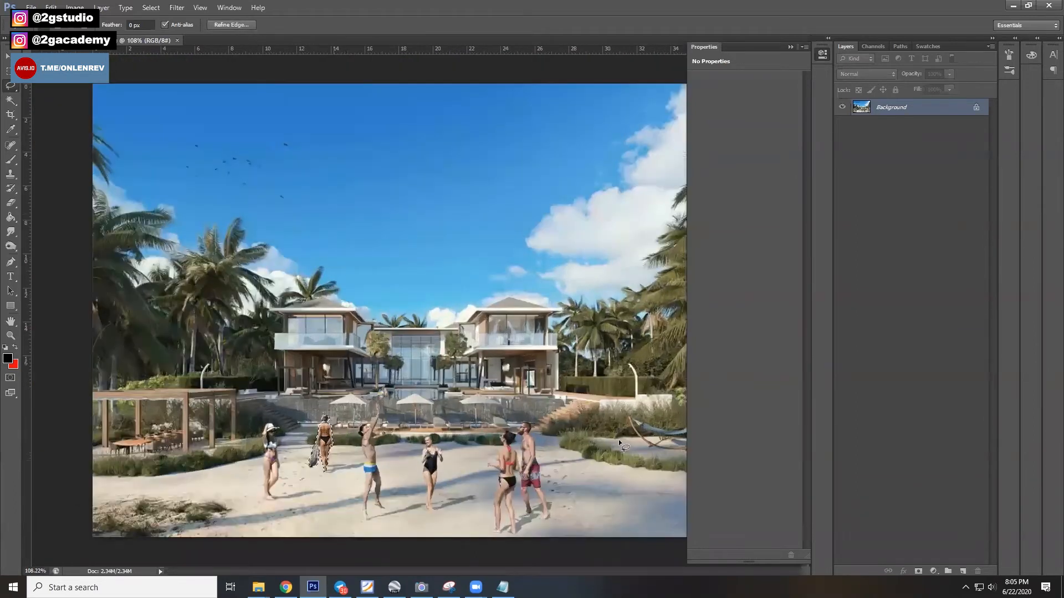
{"action": "left_click_drag", "start_coordinate": [345, 427], "coordinate": [547, 391]}
{"action": "left_click_drag", "start_coordinate": [589, 449], "coordinate": [474, 326]}
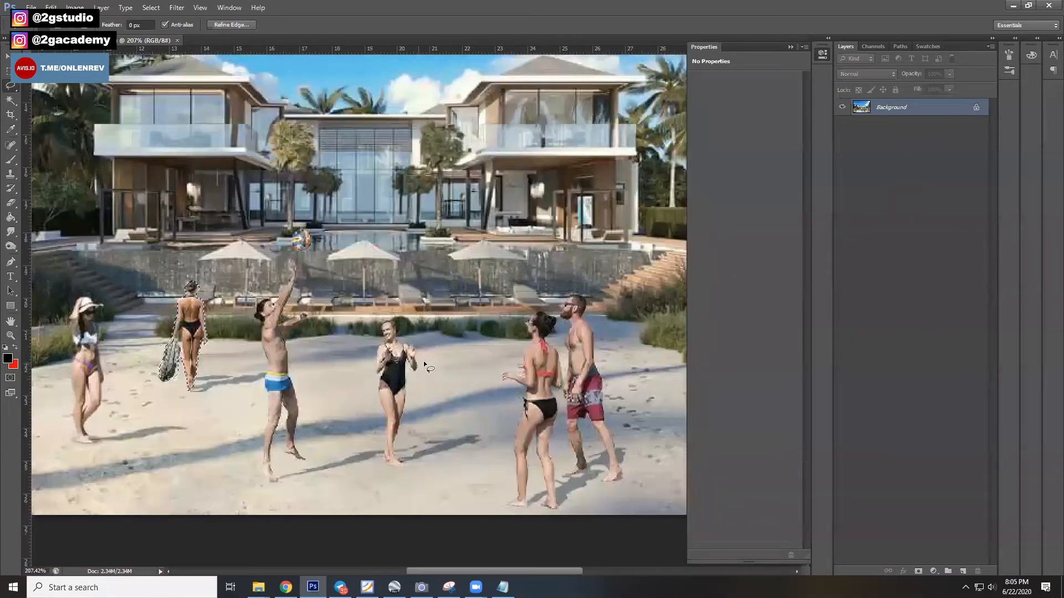
{"action": "left_click_drag", "start_coordinate": [258, 360], "coordinate": [475, 358]}
{"action": "scroll", "coordinate": [374, 337], "scroll_direction": "up", "scroll_amount": 5}
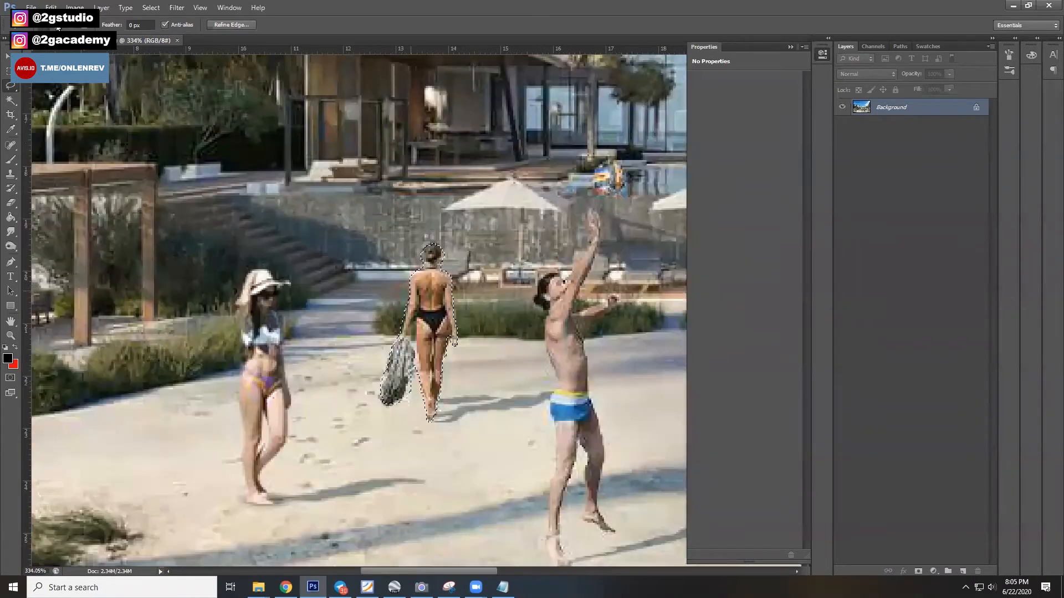
{"action": "key", "text": "ctrl+j"}
{"action": "key", "text": "v"}
{"action": "scroll", "coordinate": [419, 230], "scroll_direction": "down", "scroll_amount": 3}
{"action": "left_click_drag", "start_coordinate": [418, 230], "coordinate": [454, 284]}
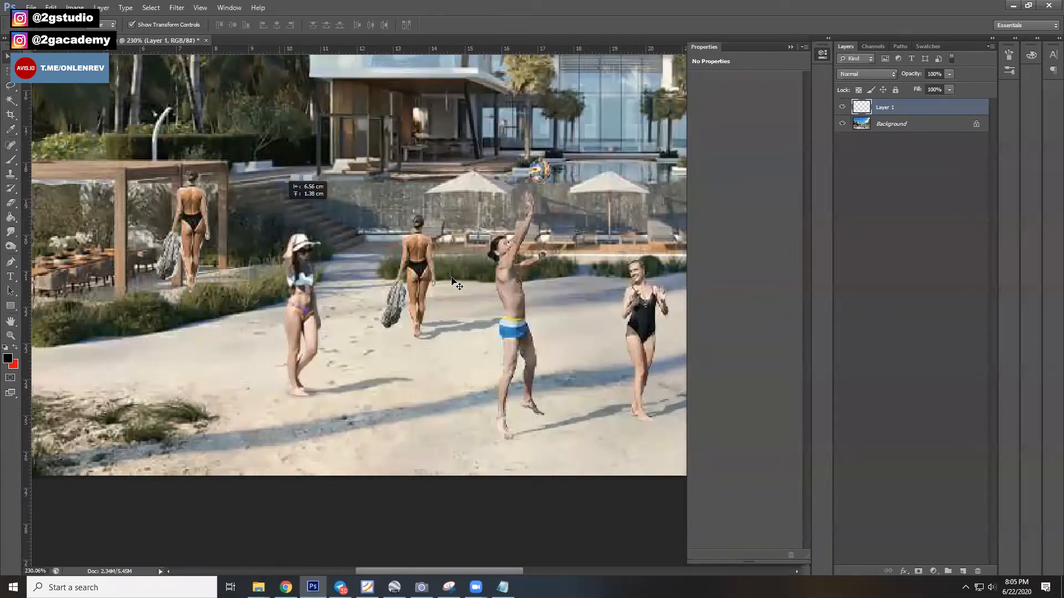
Place the copied woman under the pergola beside the dining table
{"action": "scroll", "coordinate": [453, 283], "scroll_direction": "down", "scroll_amount": 8}
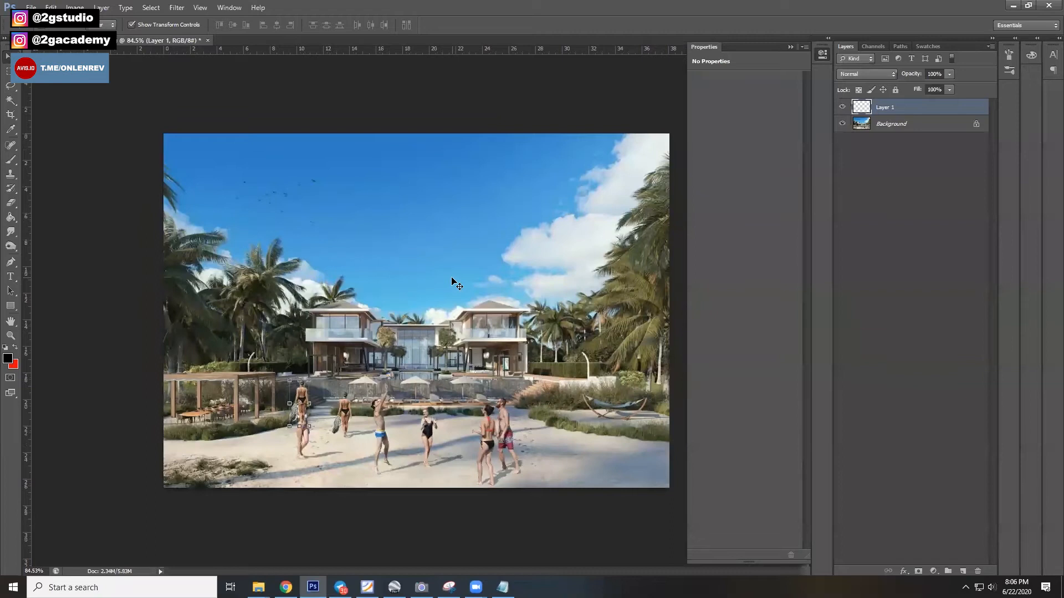
{"action": "scroll", "coordinate": [281, 454], "scroll_direction": "up", "scroll_amount": 1}
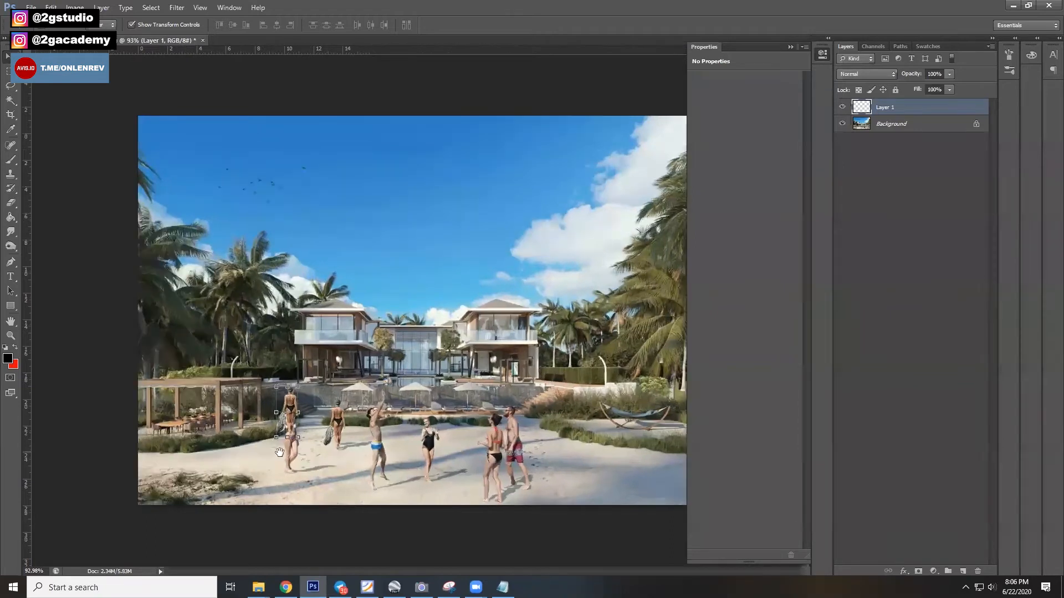
{"action": "scroll", "coordinate": [213, 497], "scroll_direction": "up", "scroll_amount": 3}
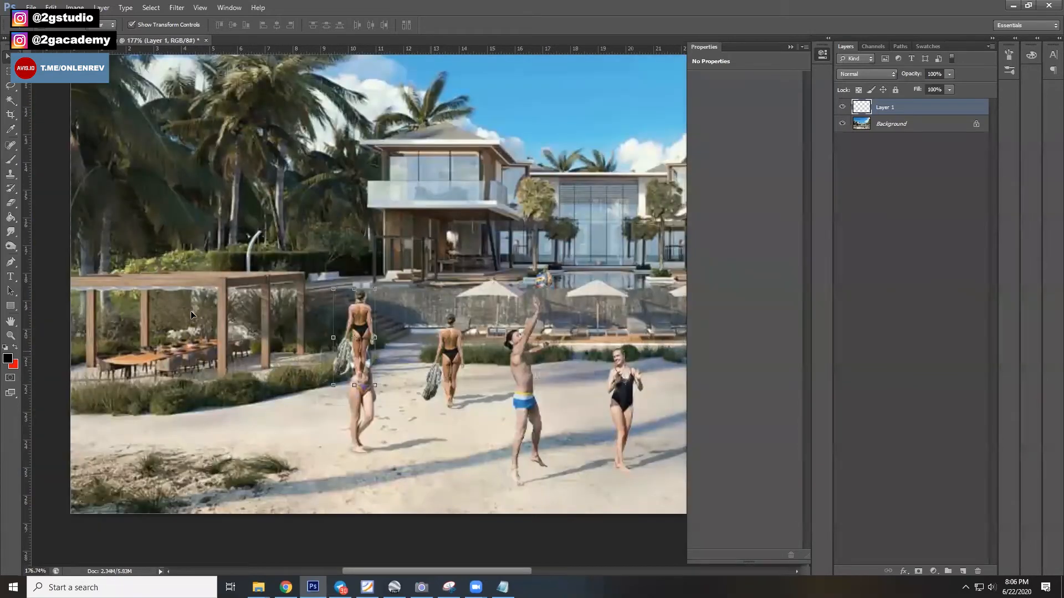
{"action": "left_click_drag", "start_coordinate": [355, 338], "coordinate": [190, 339]}
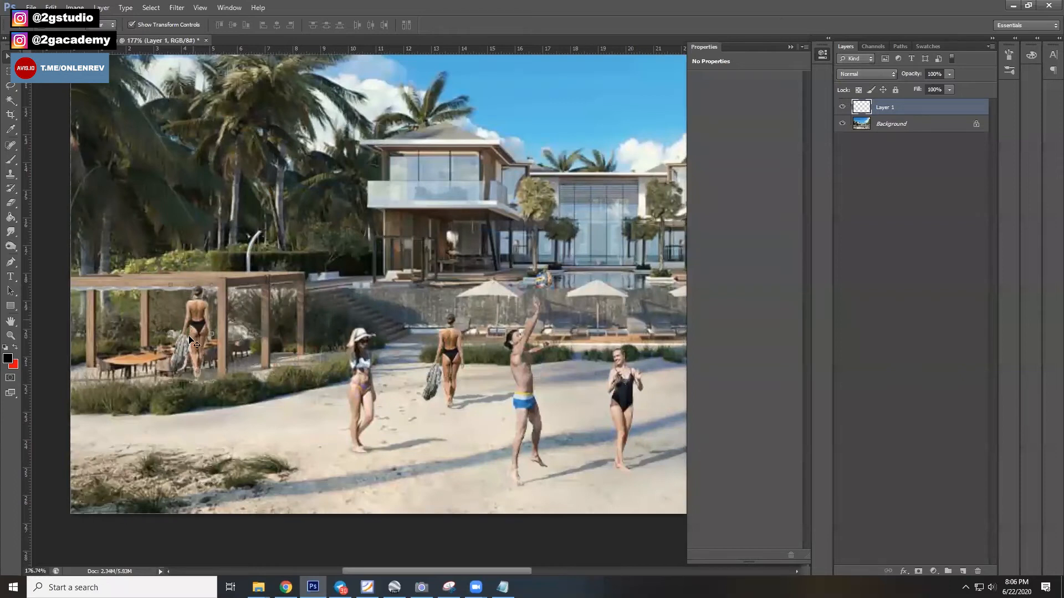
Scale the copied woman to about 58% and position her standing next to the pergola's dining table
{"action": "scroll", "coordinate": [190, 340], "scroll_direction": "up", "scroll_amount": 2}
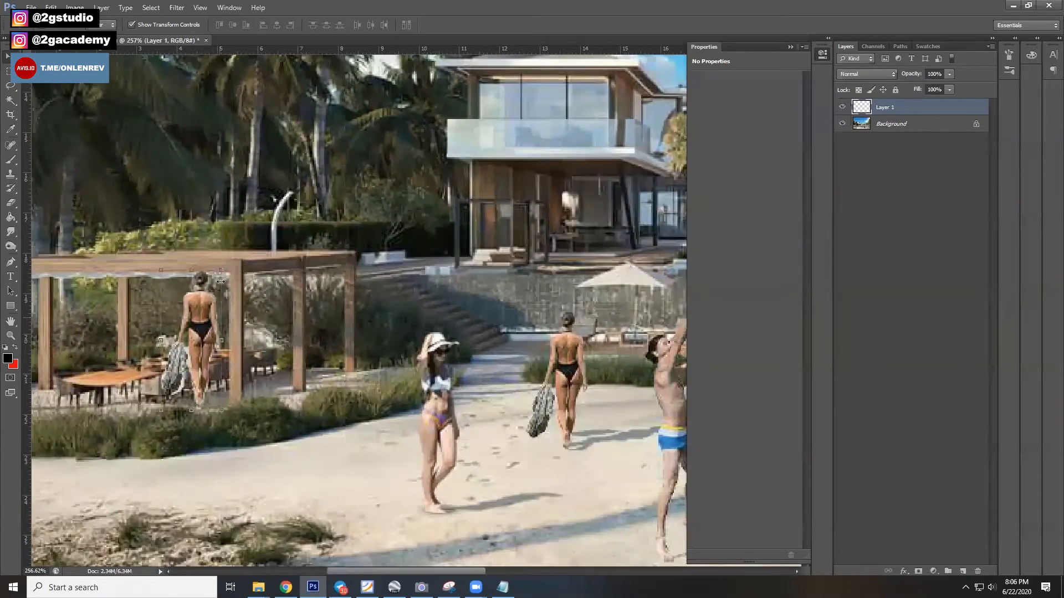
{"action": "left_click_drag", "start_coordinate": [225, 269], "coordinate": [196, 330]}
{"action": "left_click_drag", "start_coordinate": [185, 359], "coordinate": [210, 346]}
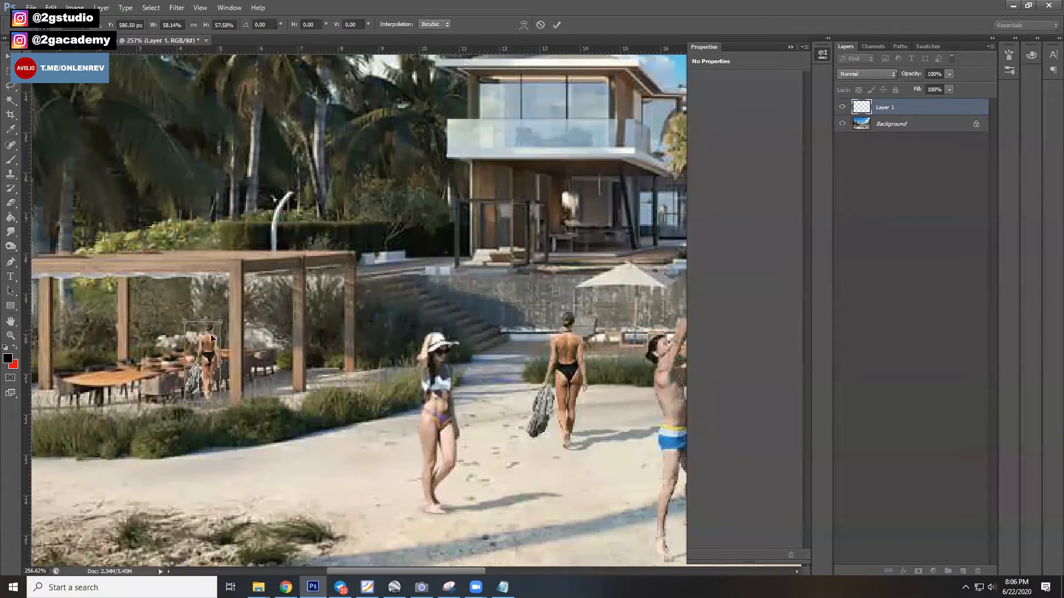
{"action": "key", "text": "Return"}
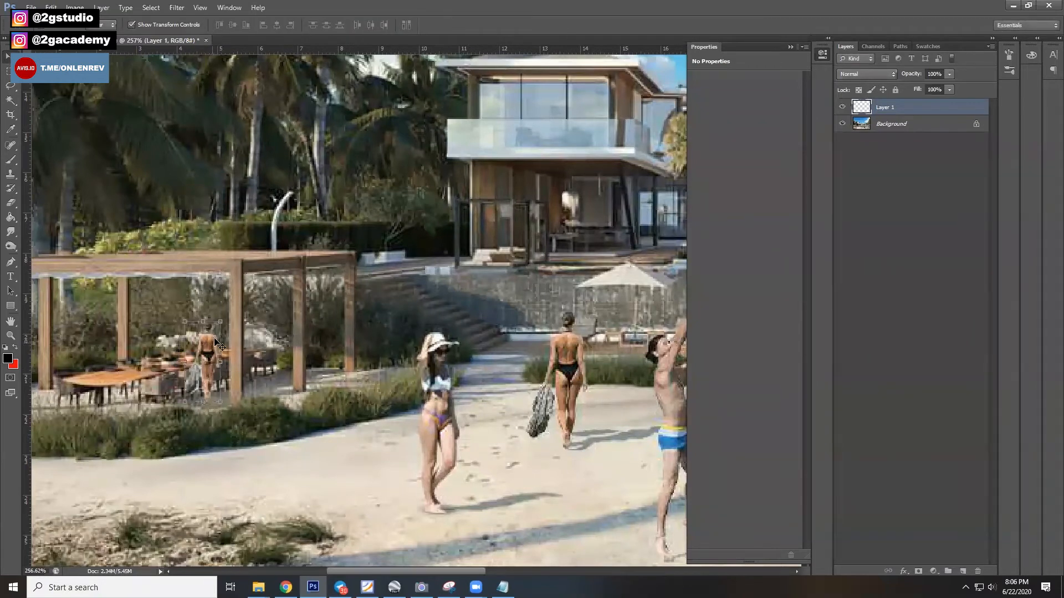
{"action": "key", "text": "ctrl+0"}
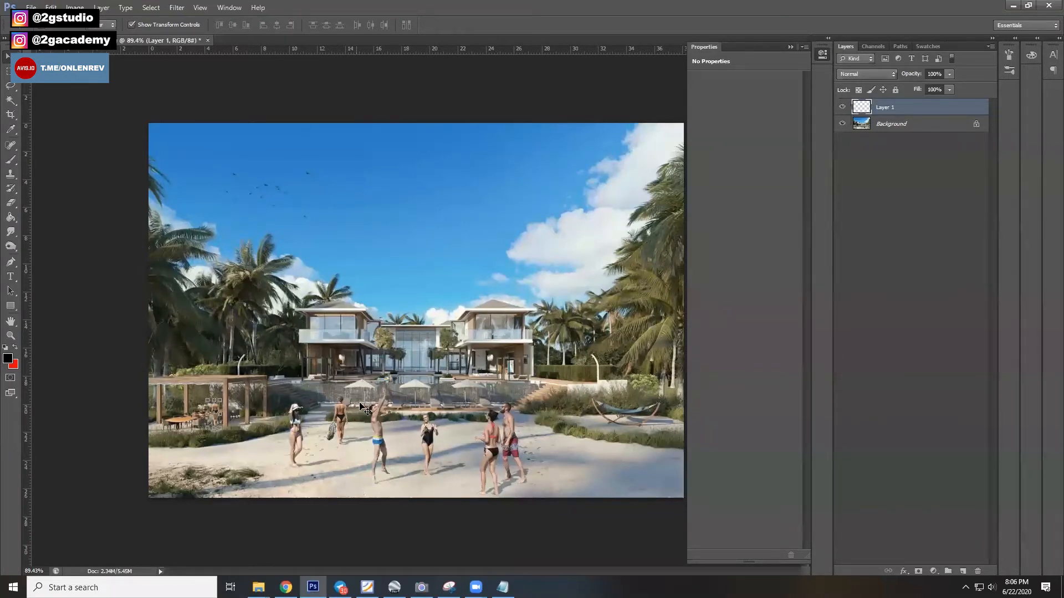
{"action": "left_click_drag", "start_coordinate": [99, 454], "coordinate": [244, 342]}
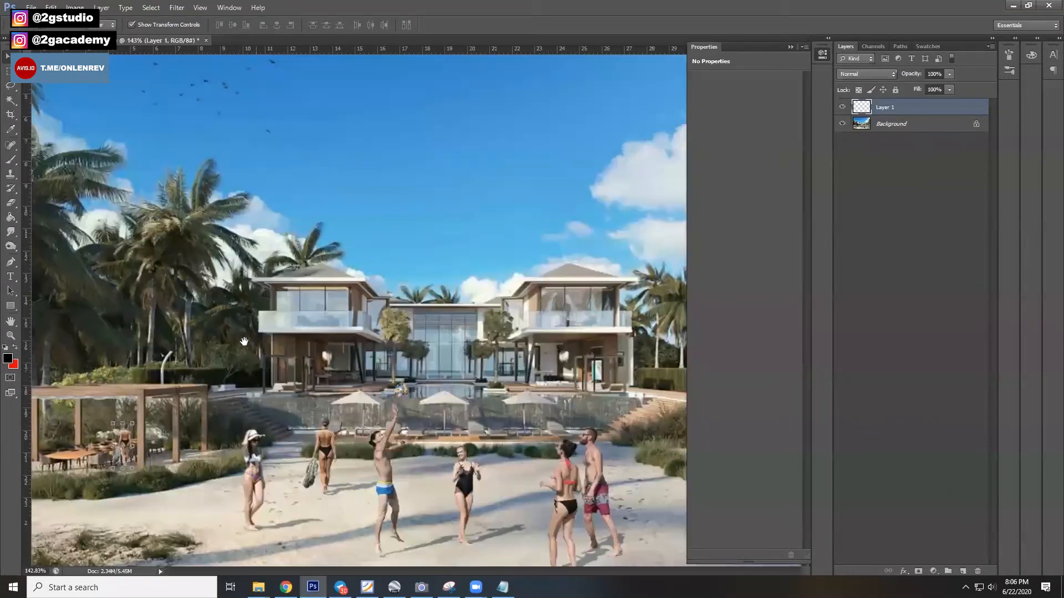
Move the copied woman about 1.6 cm along the dining table under the pergola
{"action": "scroll", "coordinate": [166, 434], "scroll_direction": "up", "scroll_amount": 5}
{"action": "left_click_drag", "start_coordinate": [166, 434], "coordinate": [243, 309]}
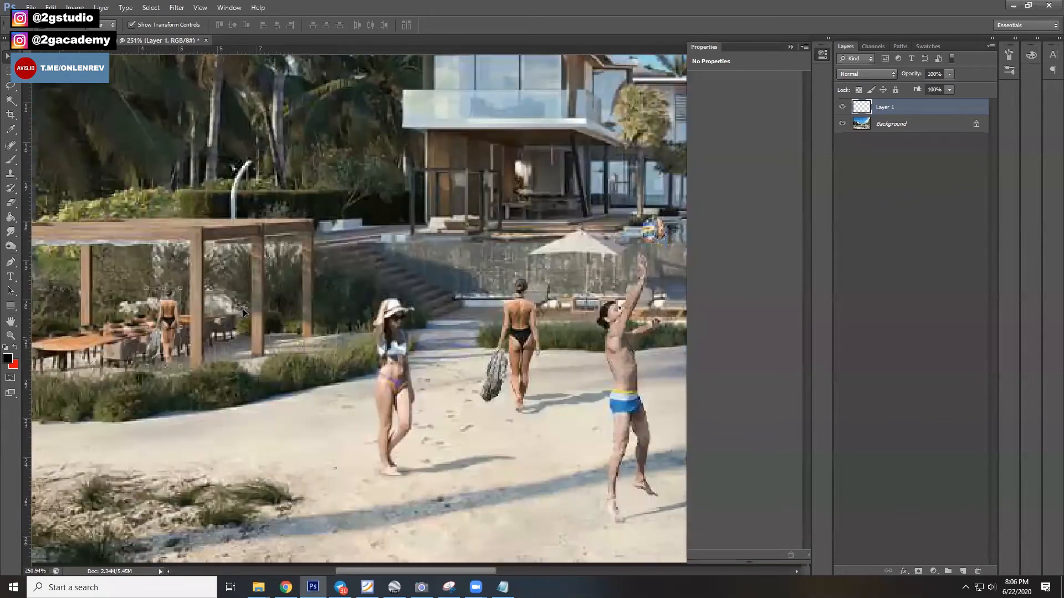
{"action": "scroll", "coordinate": [163, 321], "scroll_direction": "up", "scroll_amount": 2}
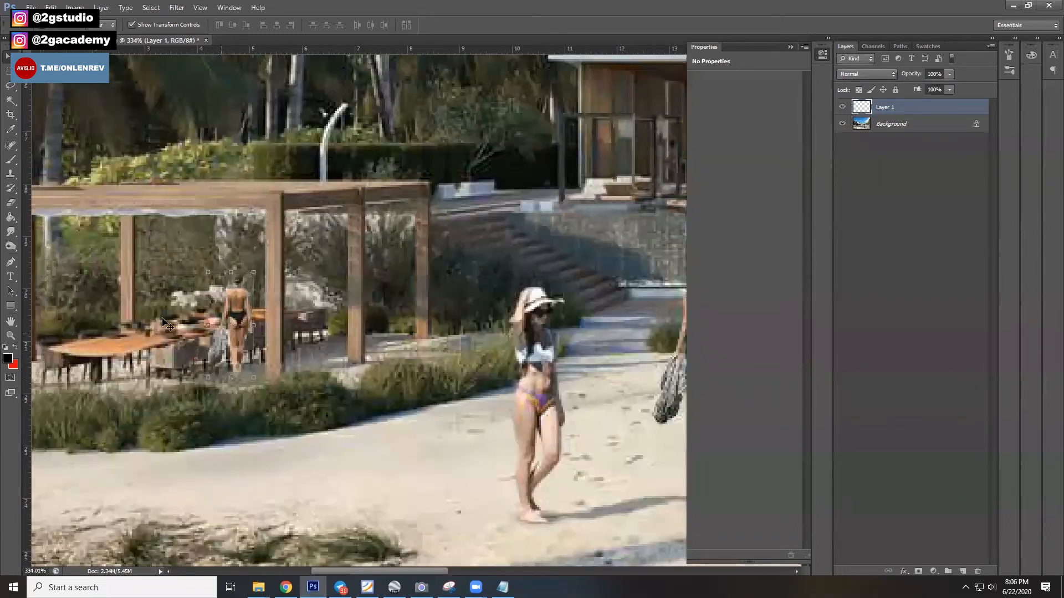
{"action": "left_click_drag", "start_coordinate": [162, 321], "coordinate": [74, 121]}
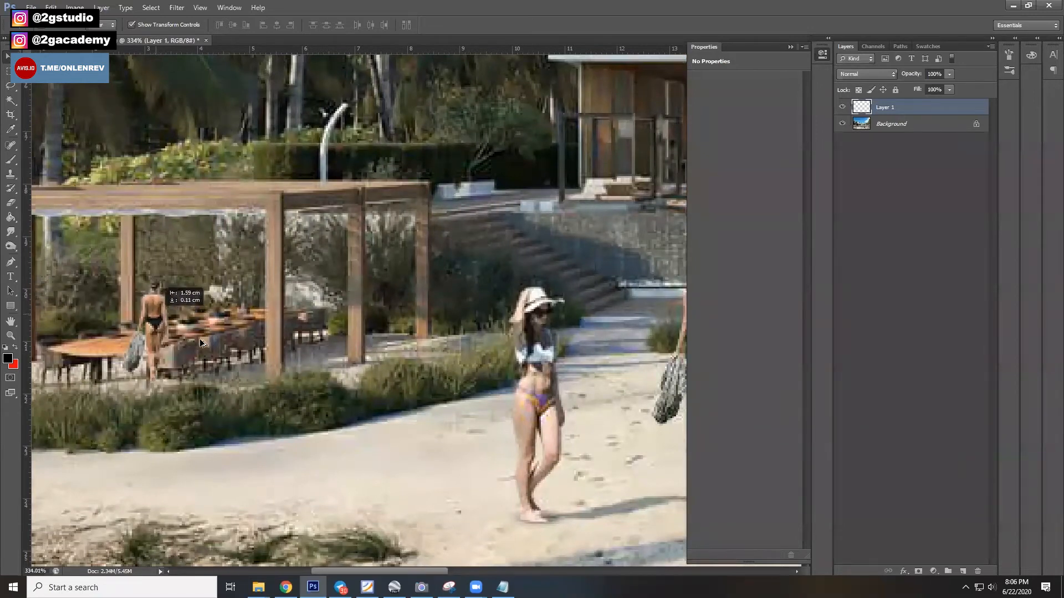
Duplicate the pergola woman horizontally by about 13.4 cm, onto the beach edge in front of the sun loungers
{"action": "scroll", "coordinate": [211, 392], "scroll_direction": "down", "scroll_amount": 1}
{"action": "scroll", "coordinate": [178, 391], "scroll_direction": "down", "scroll_amount": 9}
{"action": "left_click_drag", "start_coordinate": [177, 390], "coordinate": [435, 390]}
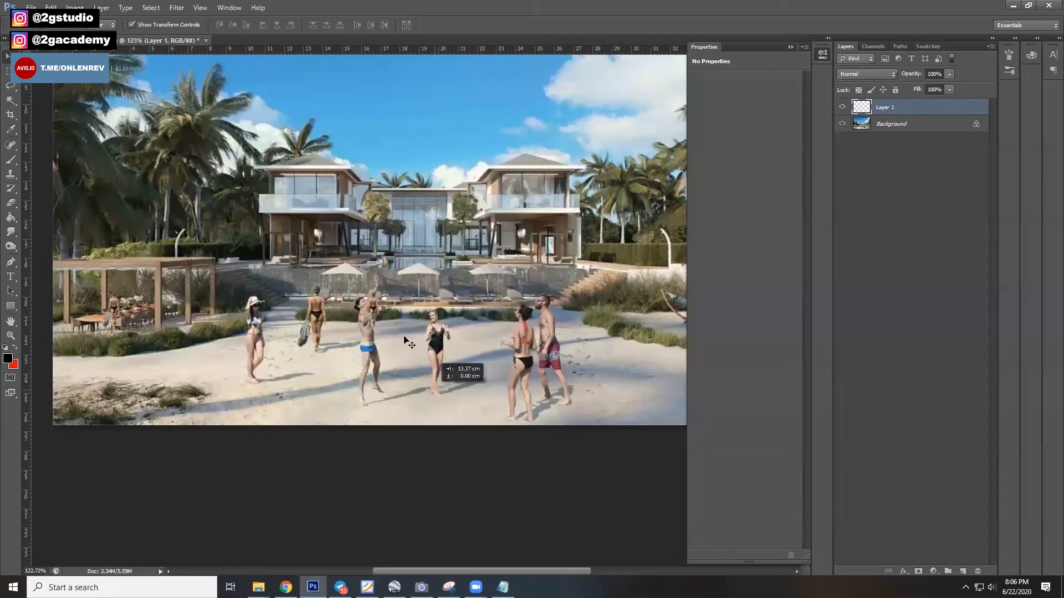
{"action": "scroll", "coordinate": [398, 346], "scroll_direction": "up", "scroll_amount": 8}
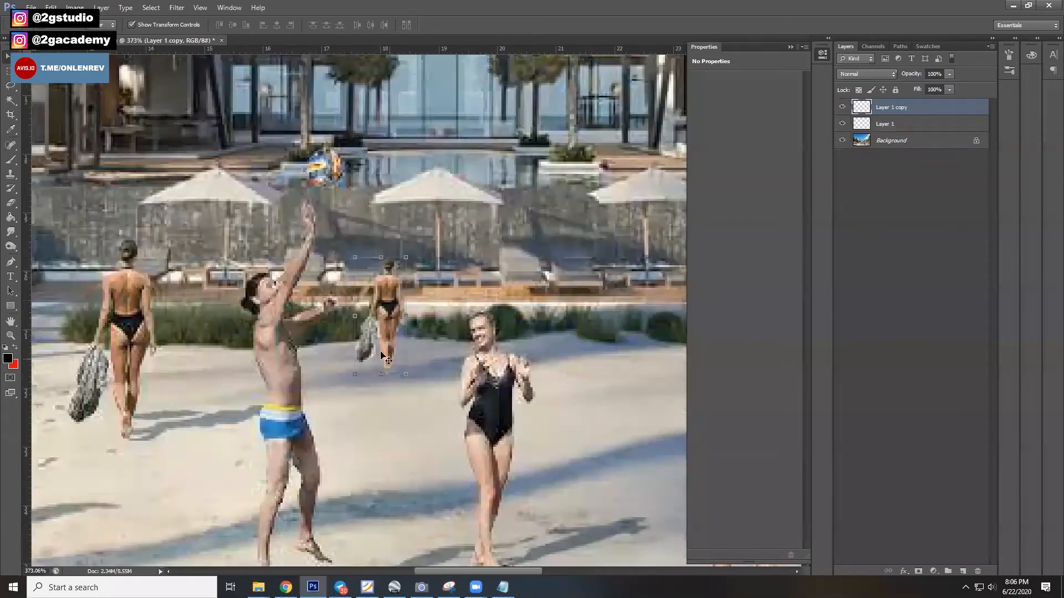
Lay another copy of the woman in the hammock, scaled to about 108% and rotated about 88°
{"action": "scroll", "coordinate": [388, 320], "scroll_direction": "down", "scroll_amount": 5}
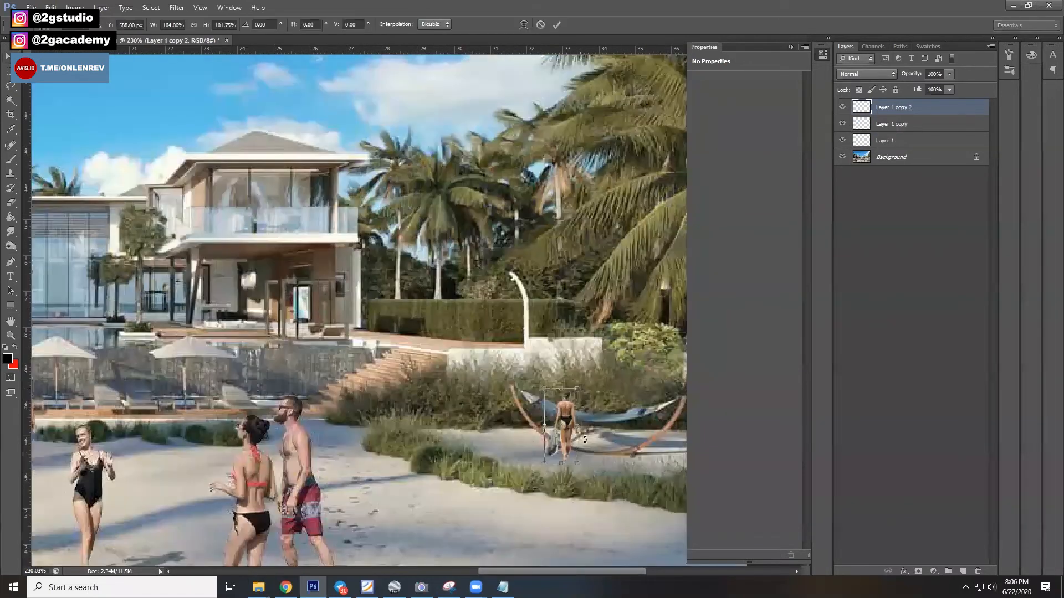
{"action": "left_click_drag", "start_coordinate": [585, 439], "coordinate": [605, 428]}
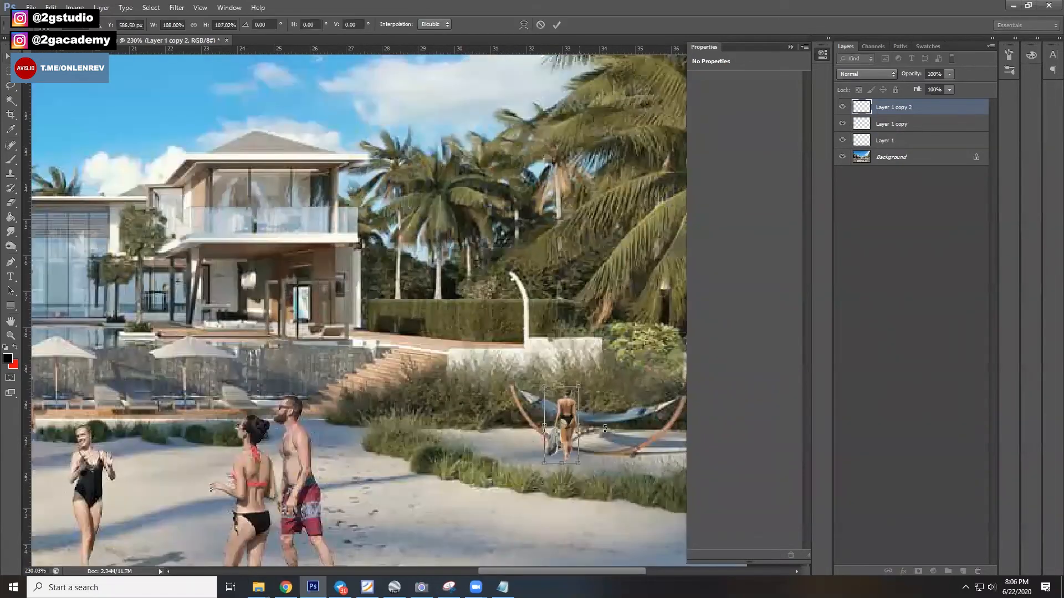
{"action": "scroll", "coordinate": [608, 424], "scroll_direction": "down", "scroll_amount": 3}
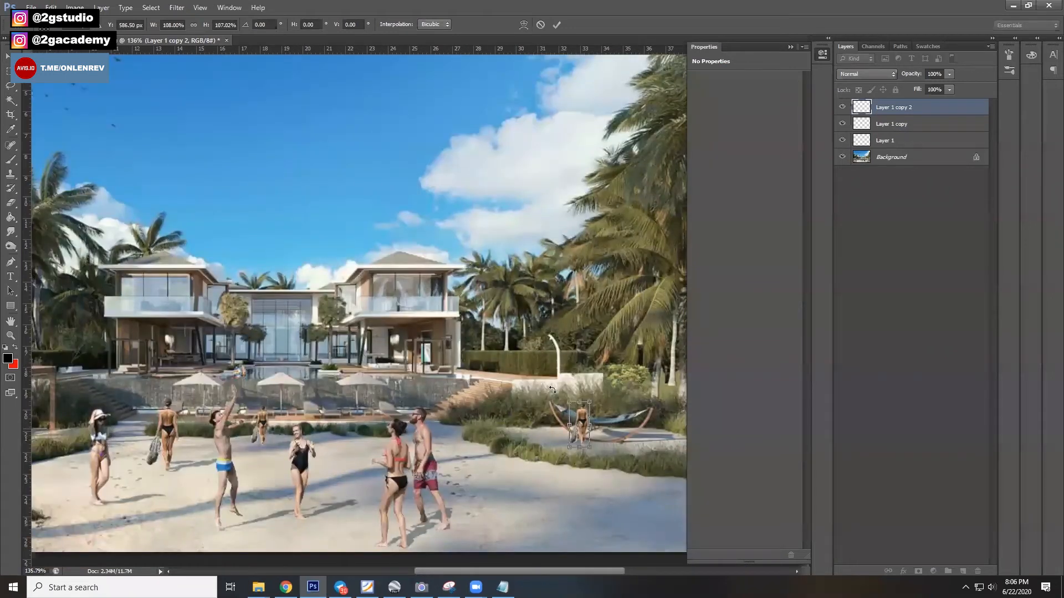
{"action": "scroll", "coordinate": [545, 359], "scroll_direction": "up", "scroll_amount": 5}
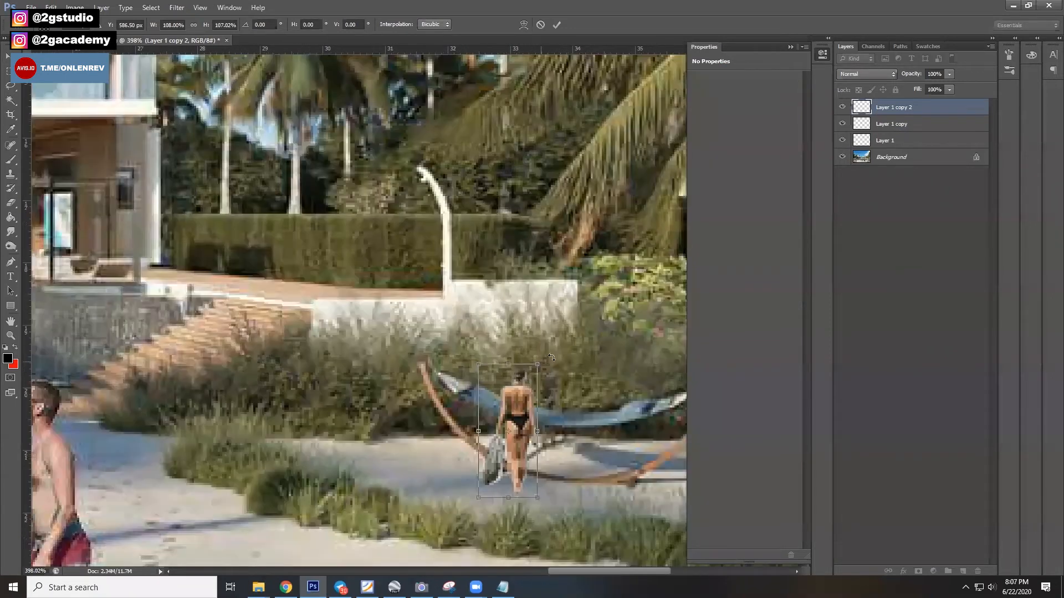
{"action": "left_click_drag", "start_coordinate": [635, 424], "coordinate": [596, 404]}
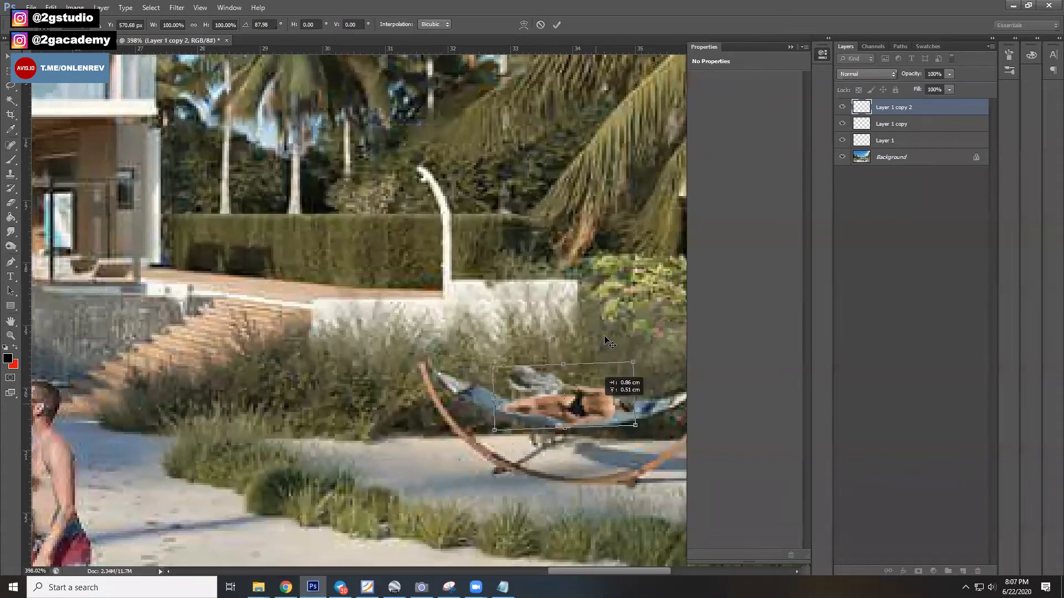
{"action": "key", "text": "Return"}
Examine the scale of the copied women at the pergola, loungers and hammock against the other people and the villa
{"action": "scroll", "coordinate": [594, 382], "scroll_direction": "down", "scroll_amount": 1}
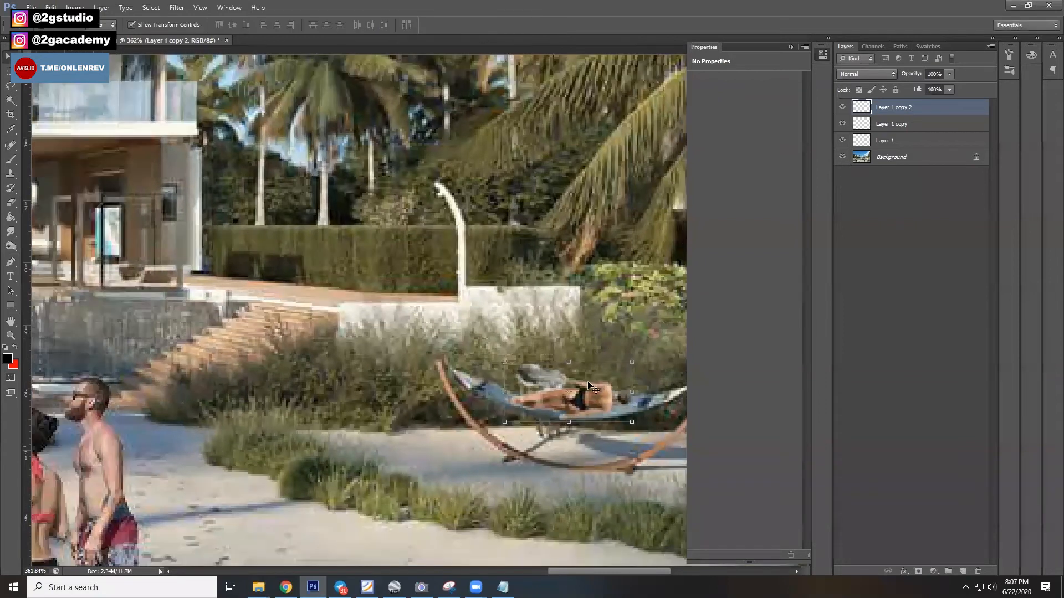
{"action": "scroll", "coordinate": [594, 383], "scroll_direction": "down", "scroll_amount": 10}
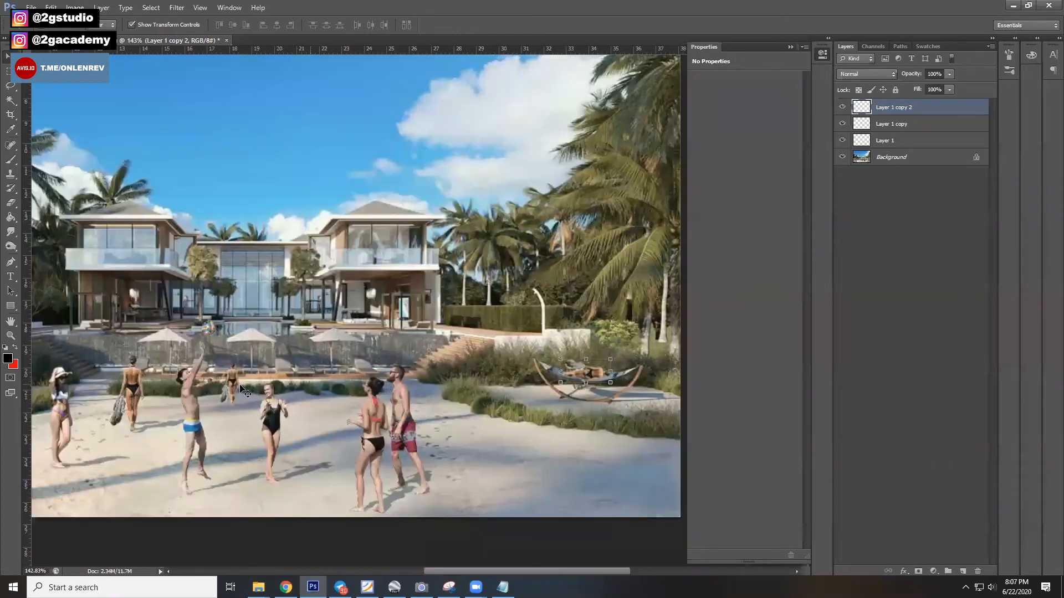
{"action": "scroll", "coordinate": [379, 419], "scroll_direction": "down", "scroll_amount": 4}
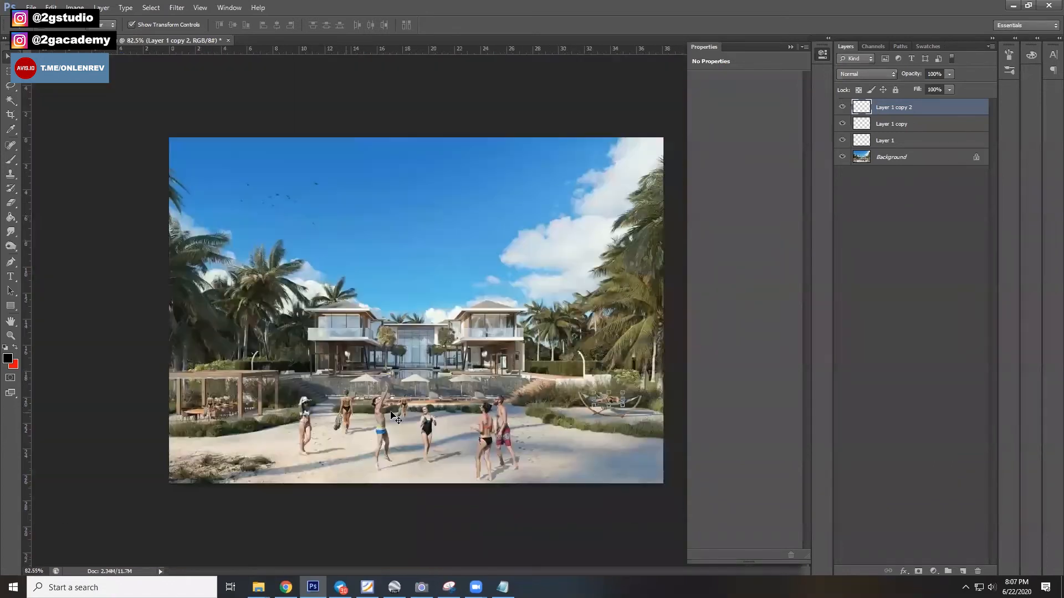
{"action": "scroll", "coordinate": [398, 460], "scroll_direction": "up", "scroll_amount": 7}
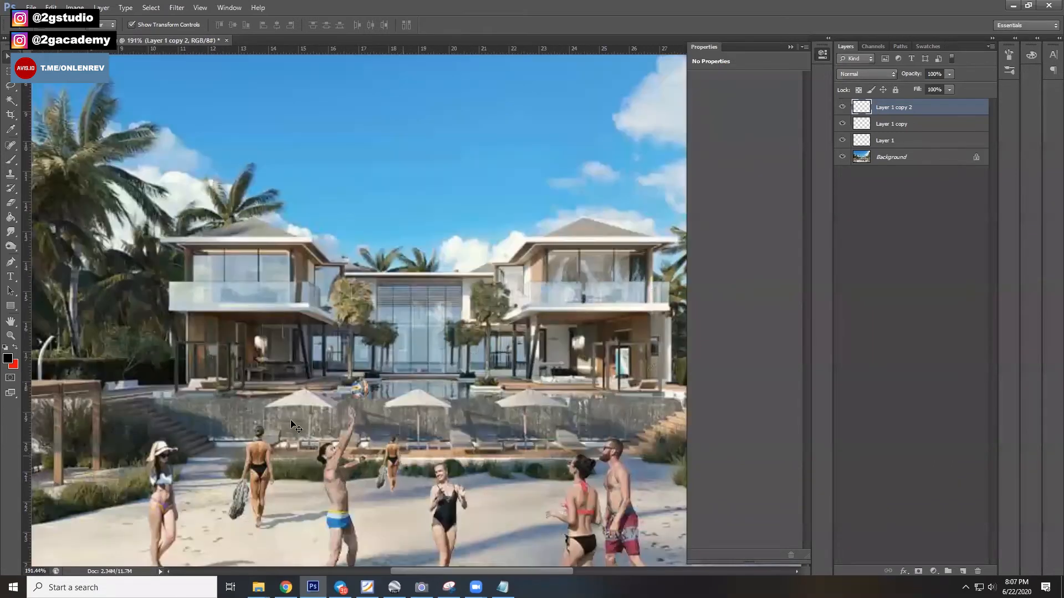
{"action": "scroll", "coordinate": [286, 452], "scroll_direction": "up", "scroll_amount": 1}
{"action": "scroll", "coordinate": [283, 452], "scroll_direction": "down", "scroll_amount": 5}
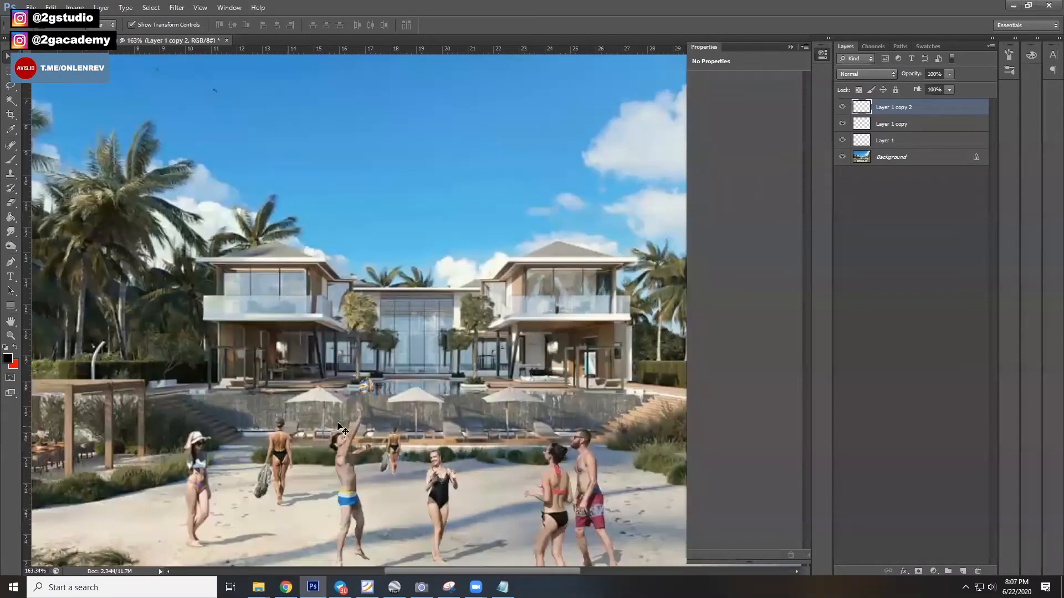
{"action": "scroll", "coordinate": [492, 429], "scroll_direction": "down", "scroll_amount": 2}
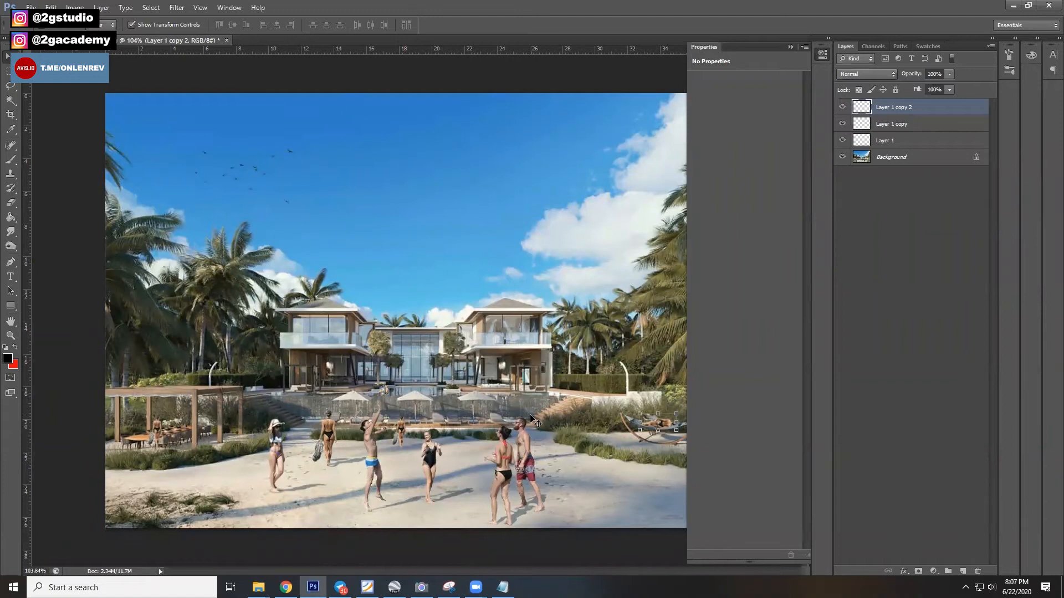
{"action": "scroll", "coordinate": [440, 392], "scroll_direction": "up", "scroll_amount": 2}
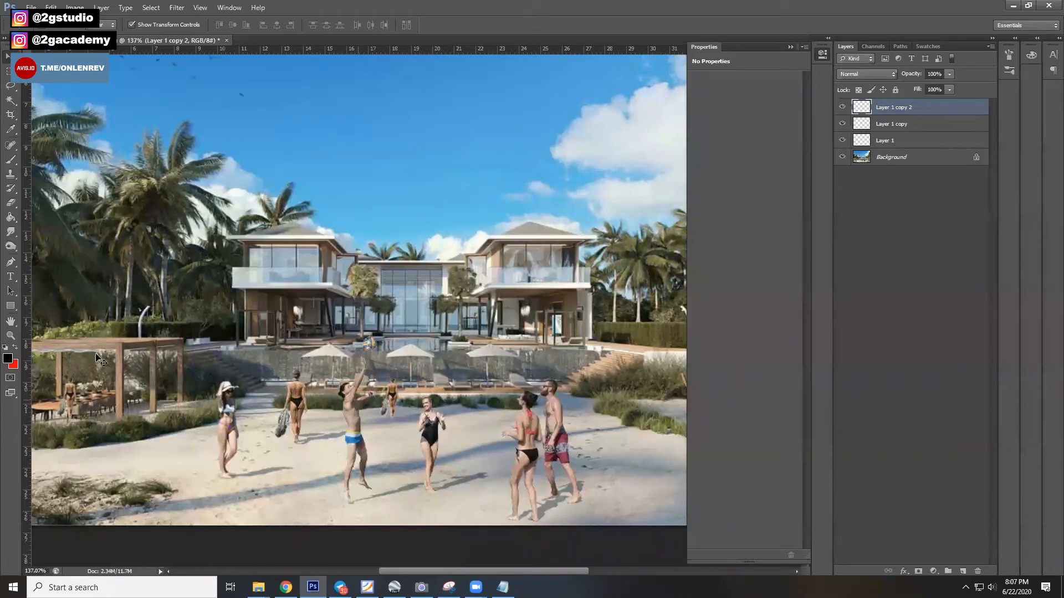
{"action": "scroll", "coordinate": [244, 371], "scroll_direction": "up", "scroll_amount": 2}
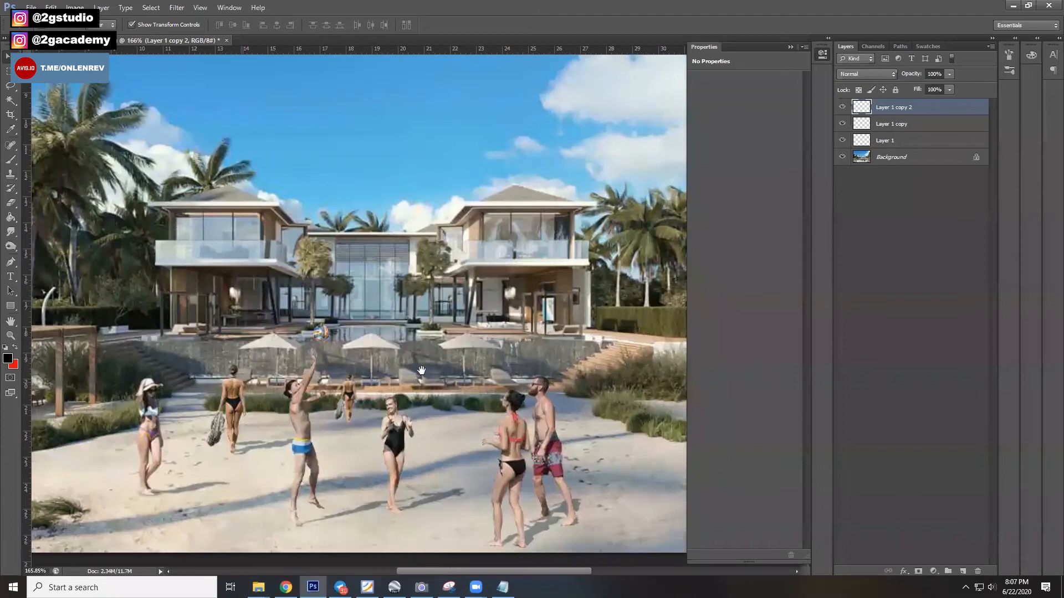
{"action": "left_click_drag", "start_coordinate": [271, 366], "coordinate": [377, 338]}
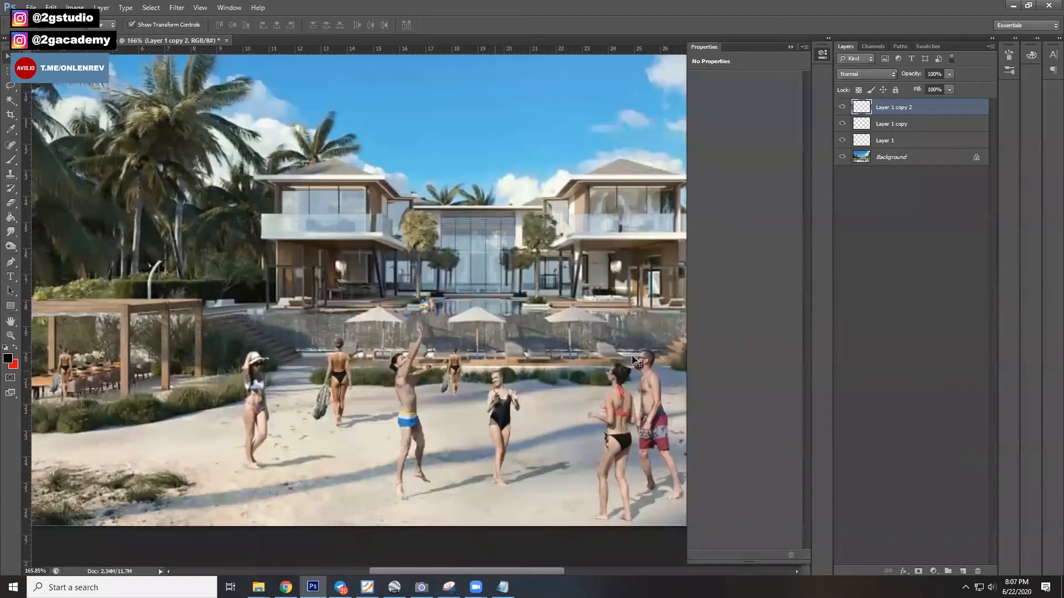
{"action": "scroll", "coordinate": [248, 452], "scroll_direction": "right", "scroll_amount": 3}
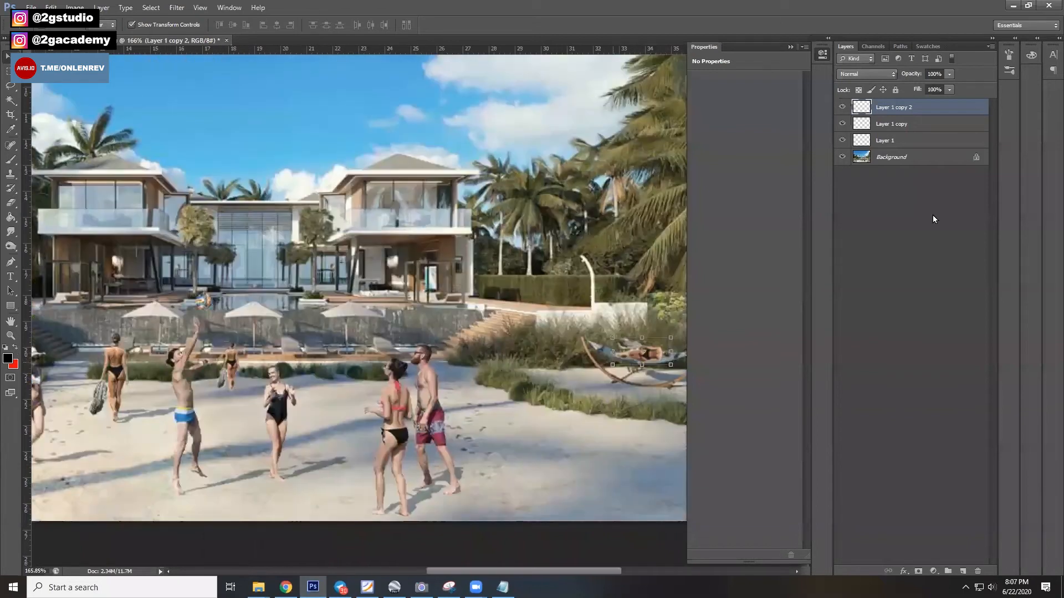
{"action": "key", "text": "ctrl+0"}
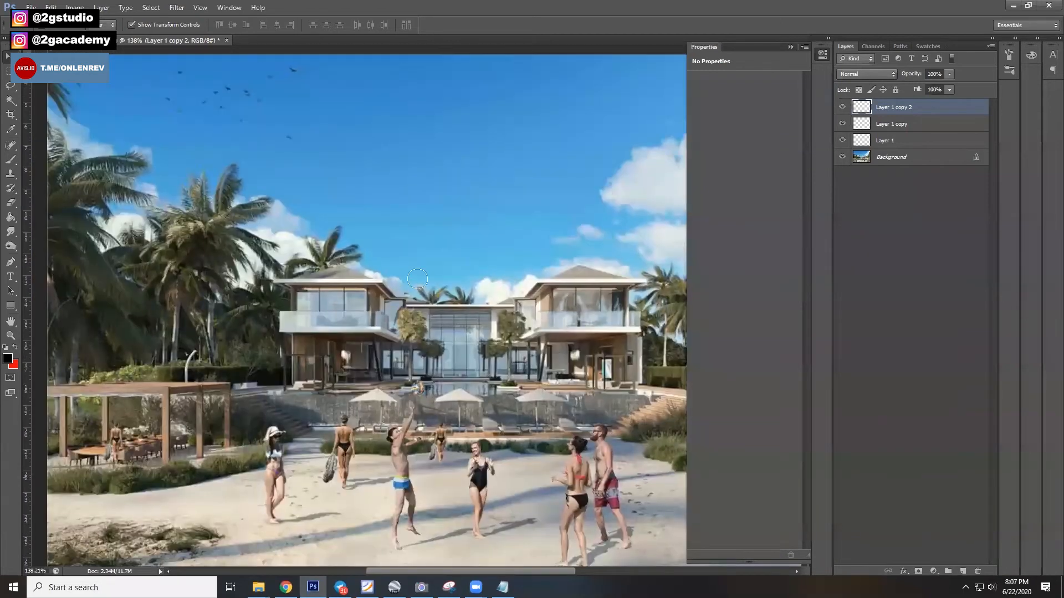
{"action": "scroll", "coordinate": [422, 295], "scroll_direction": "down", "scroll_amount": 2}
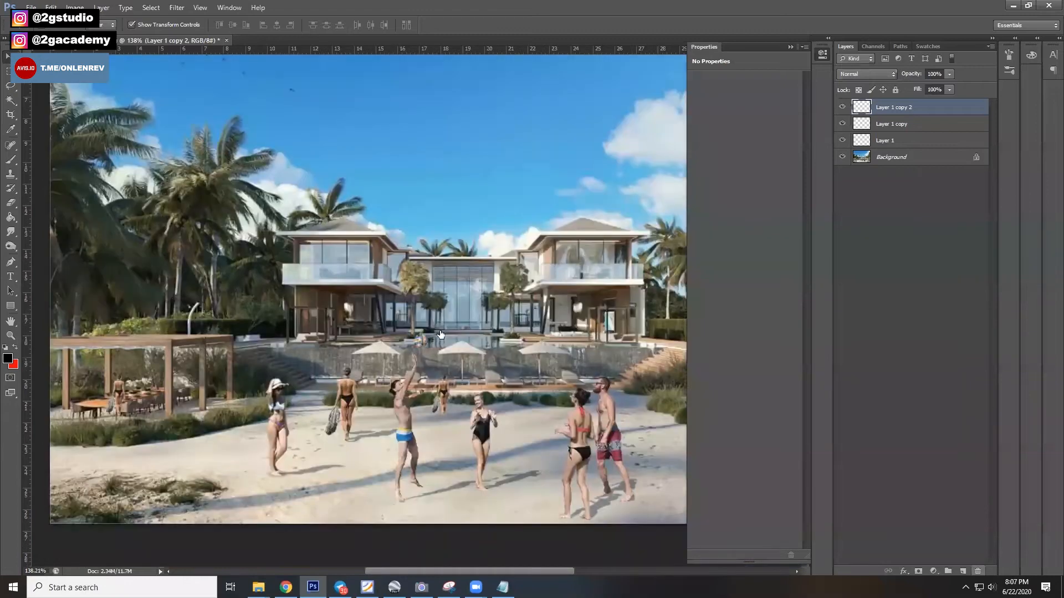
Paint a straight, fully opaque red line on a new layer from the pergola's roof corner towards the villa
{"action": "key", "text": "ctrl+shift+alt+n"}
{"action": "key", "text": "b"}
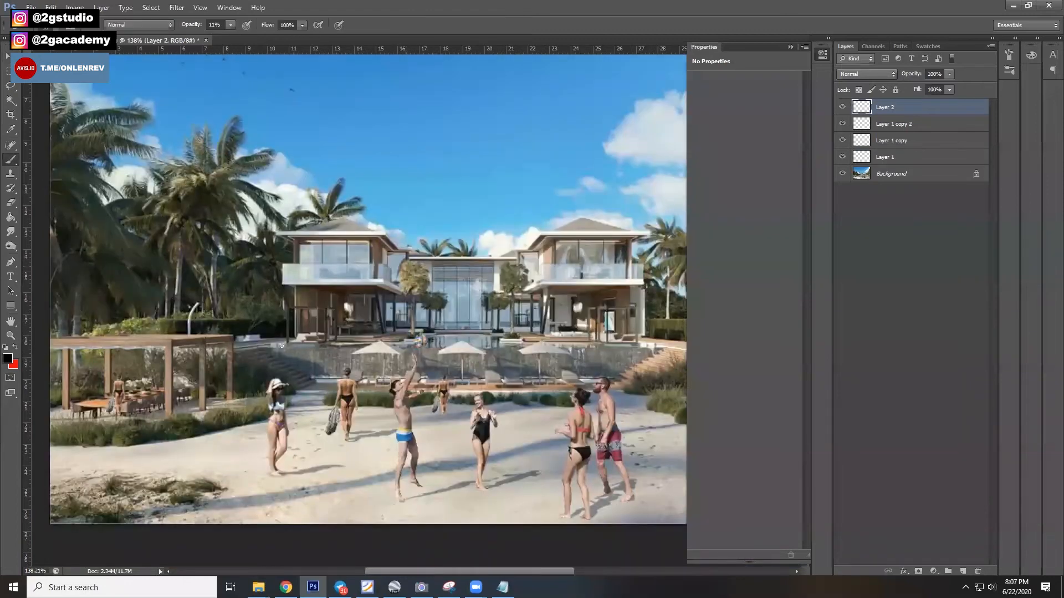
{"action": "right_click", "coordinate": [407, 265]}
{"action": "left_click", "coordinate": [15, 347]}
{"action": "scroll", "coordinate": [212, 338], "scroll_direction": "up", "scroll_amount": 2}
{"action": "key", "text": "0"}
{"action": "left_click", "coordinate": [161, 339]}
{"action": "left_click", "coordinate": [607, 297], "text": "shift"}
Tilt the red line's far end down so it follows the perspective of the pergola's roof edge
{"action": "key", "text": "v"}
{"action": "left_click_drag", "start_coordinate": [383, 294], "coordinate": [384, 317]}
{"action": "key", "text": "Return"}
Duplicate the red line down to the pergola post's base and tilt it steeply to cross the first line
{"action": "left_click_drag", "start_coordinate": [494, 328], "coordinate": [496, 421]}
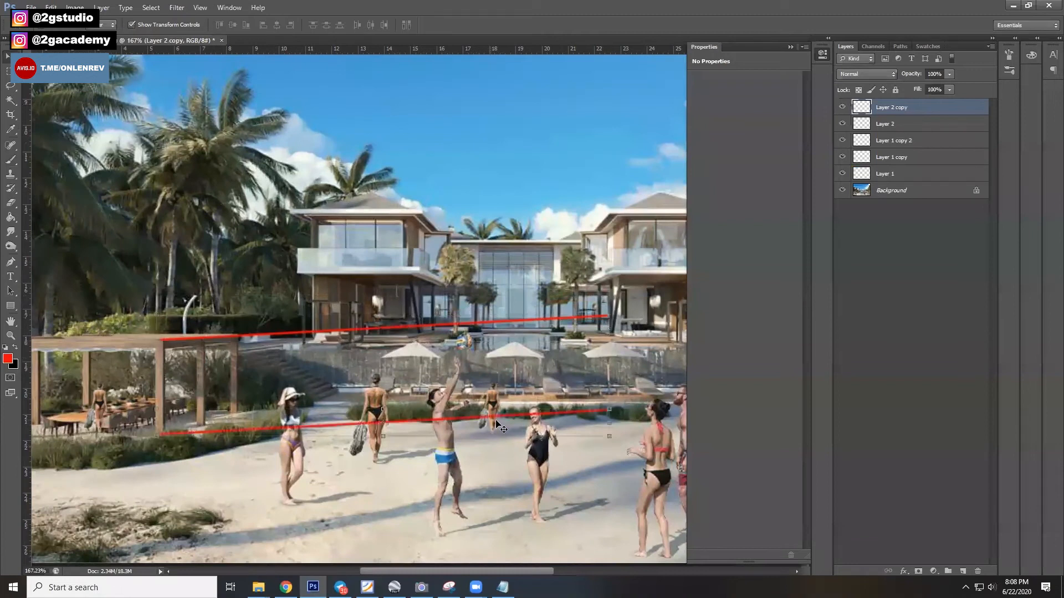
{"action": "left_click_drag", "start_coordinate": [616, 404], "coordinate": [593, 320]}
{"action": "left_click_drag", "start_coordinate": [534, 359], "coordinate": [517, 284]}
{"action": "left_click_drag", "start_coordinate": [217, 437], "coordinate": [219, 431]}
Skew the upper red line vertically by about -0.64° to refine its alignment with the pergola's roof
{"action": "scroll", "coordinate": [189, 426], "scroll_direction": "up", "scroll_amount": 3}
{"action": "scroll", "coordinate": [310, 399], "scroll_direction": "down", "scroll_amount": 2}
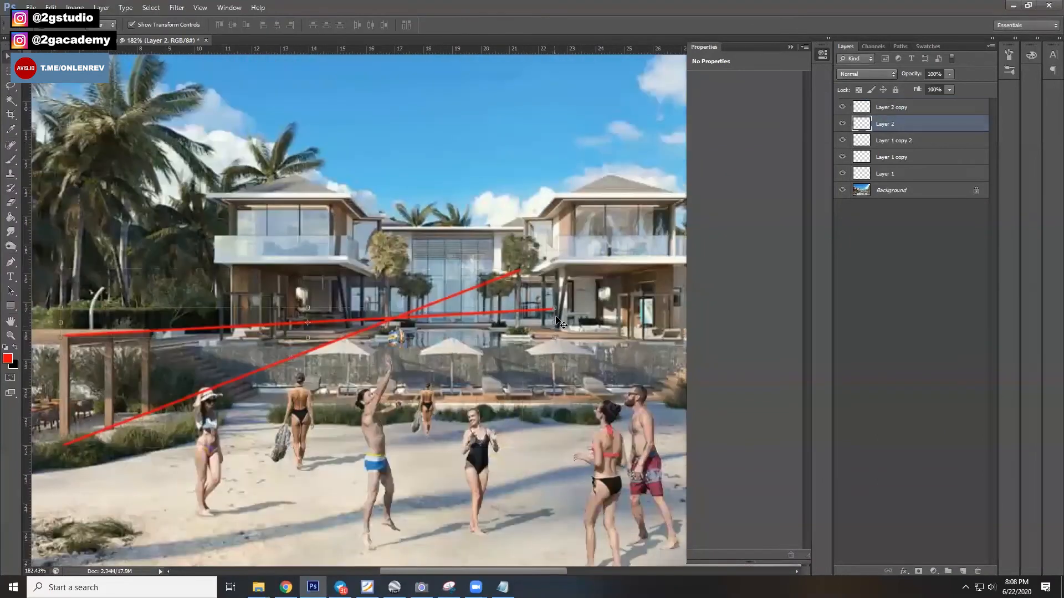
{"action": "left_click_drag", "start_coordinate": [557, 321], "coordinate": [556, 317]}
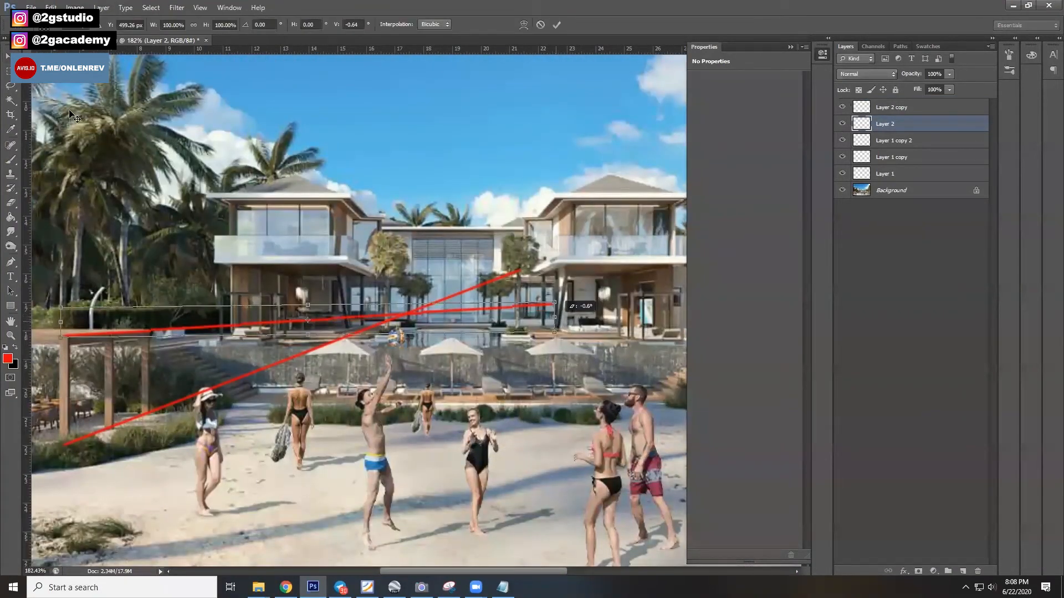
{"action": "key", "text": "Return"}
Try stacking a copy of the pergola woman above the original to compare her height with the post, and undo it
{"action": "scroll", "coordinate": [197, 476], "scroll_direction": "down", "scroll_amount": 3}
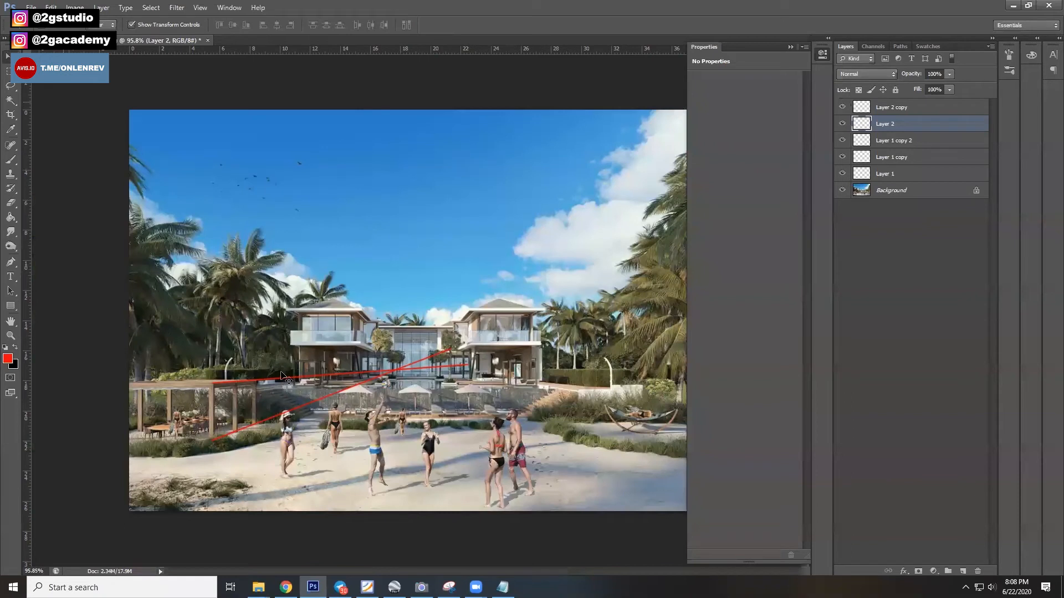
{"action": "left_click", "coordinate": [282, 374]}
{"action": "scroll", "coordinate": [200, 388], "scroll_direction": "up", "scroll_amount": 4}
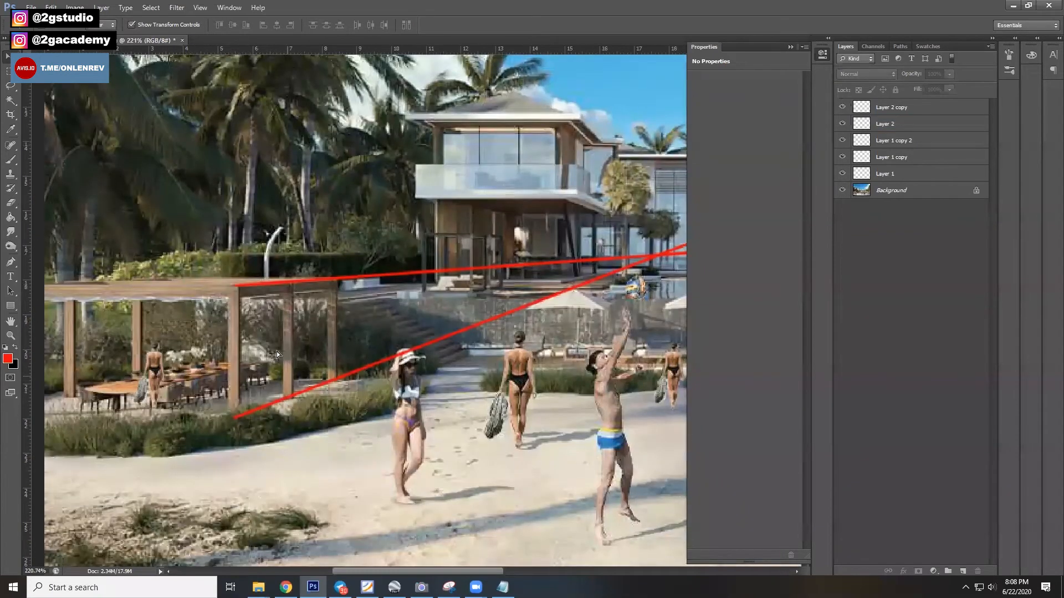
{"action": "scroll", "coordinate": [216, 383], "scroll_direction": "up", "scroll_amount": 1}
{"action": "left_click_drag", "start_coordinate": [116, 354], "coordinate": [262, 271]}
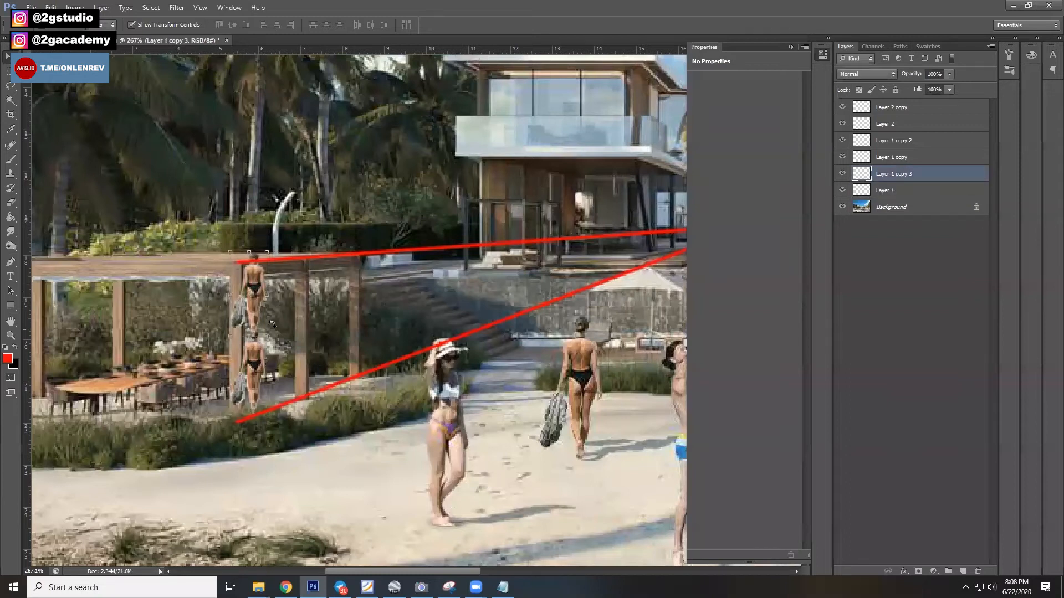
{"action": "key", "text": "ctrl+z"}
Try a copy of the pergola woman between the red lines by the stairs, scaled down to about 64%
{"action": "scroll", "coordinate": [264, 295], "scroll_direction": "down", "scroll_amount": 2}
{"action": "left_click_drag", "start_coordinate": [259, 342], "coordinate": [429, 265]}
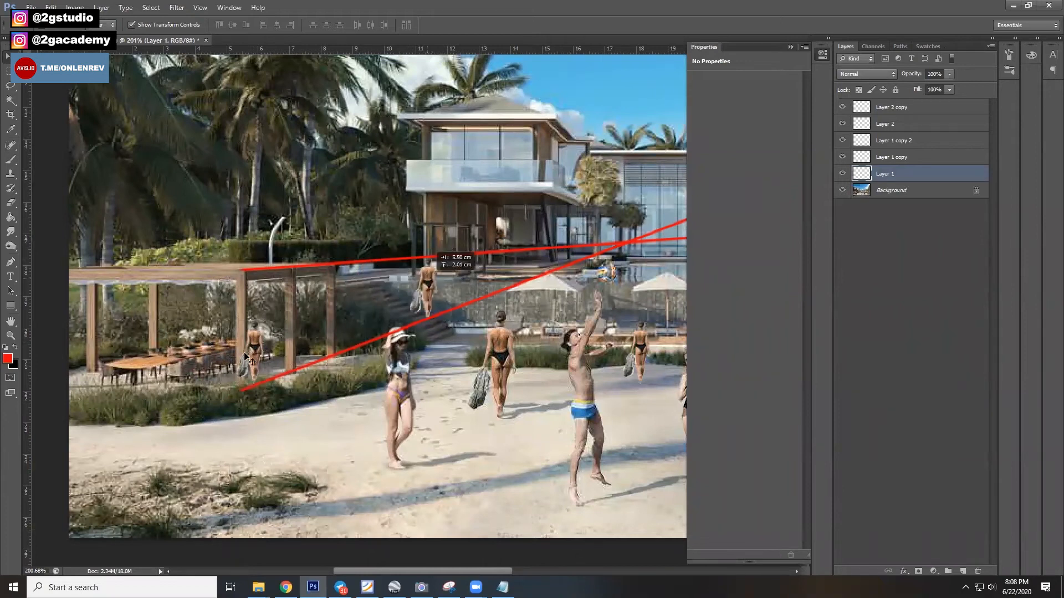
{"action": "scroll", "coordinate": [429, 265], "scroll_direction": "up", "scroll_amount": 2}
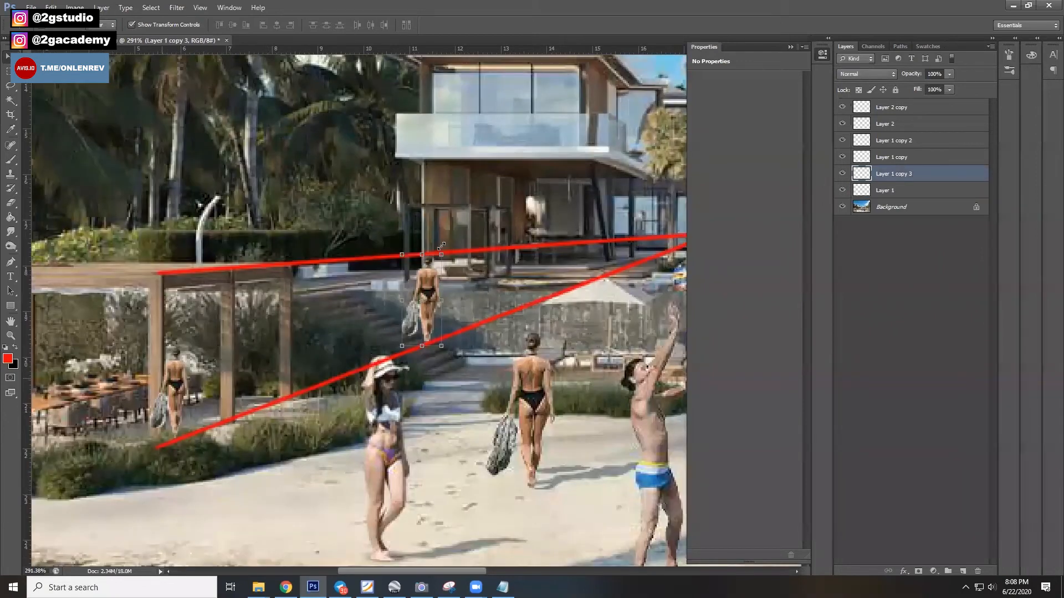
{"action": "scroll", "coordinate": [442, 245], "scroll_direction": "up", "scroll_amount": 2}
{"action": "left_click_drag", "start_coordinate": [435, 248], "coordinate": [418, 286]}
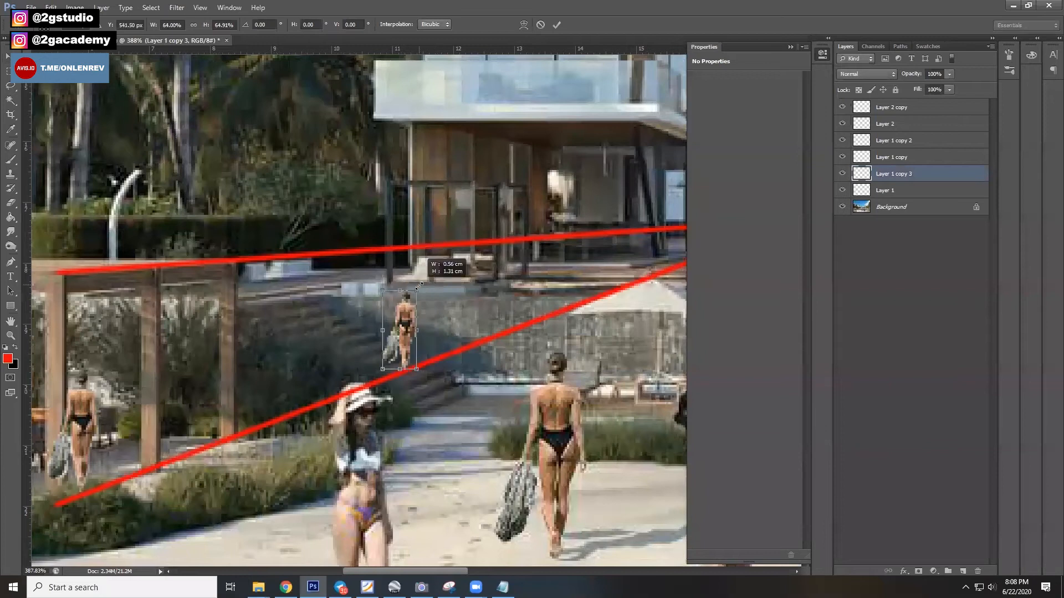
{"action": "key", "text": "Return"}
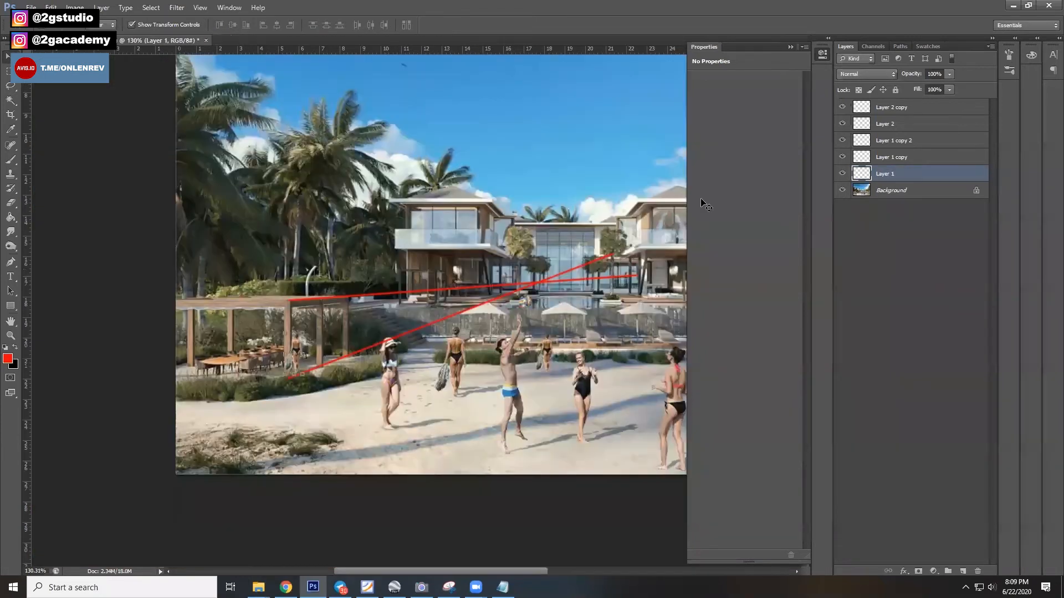
Toggle the pergola woman's visibility off and on, hide both red perspective lines, and add a new empty layer
{"action": "left_click", "coordinate": [843, 173]}
{"action": "left_click", "coordinate": [842, 173]}
{"action": "left_click", "coordinate": [843, 107]}
{"action": "left_click", "coordinate": [842, 124]}
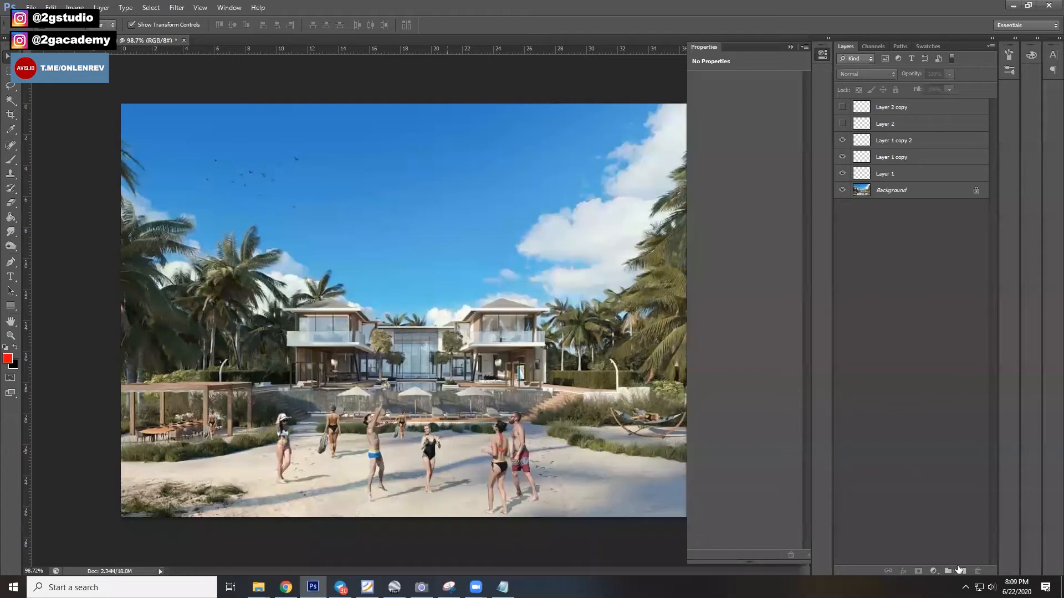
{"action": "key", "text": "ctrl+shift+alt+n"}
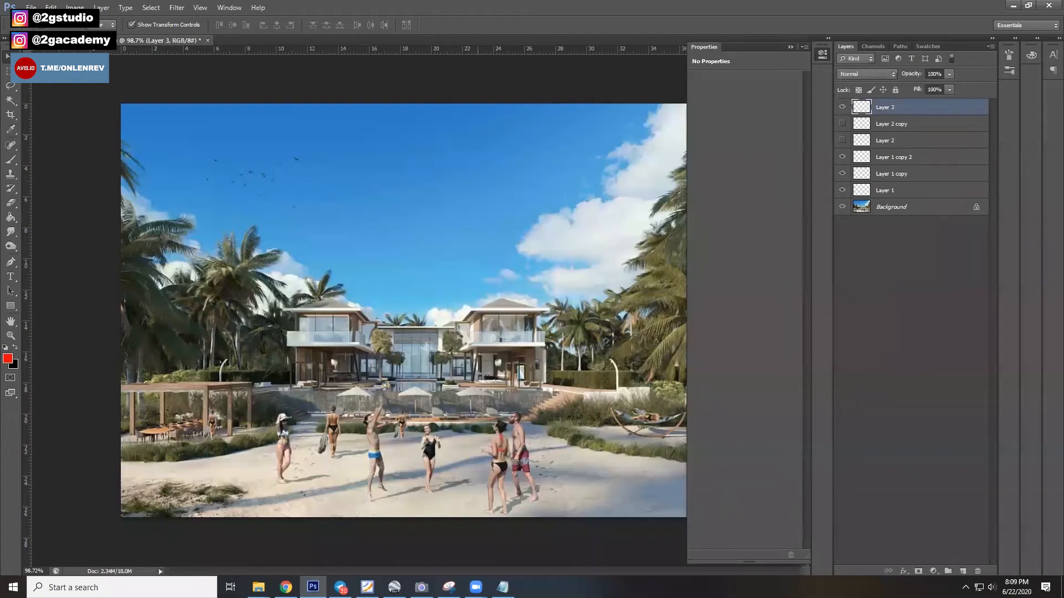
Draw a narrow red vertical bar beside the woman in the hat and shorten it from the top to below her head height
{"action": "key", "text": "m"}
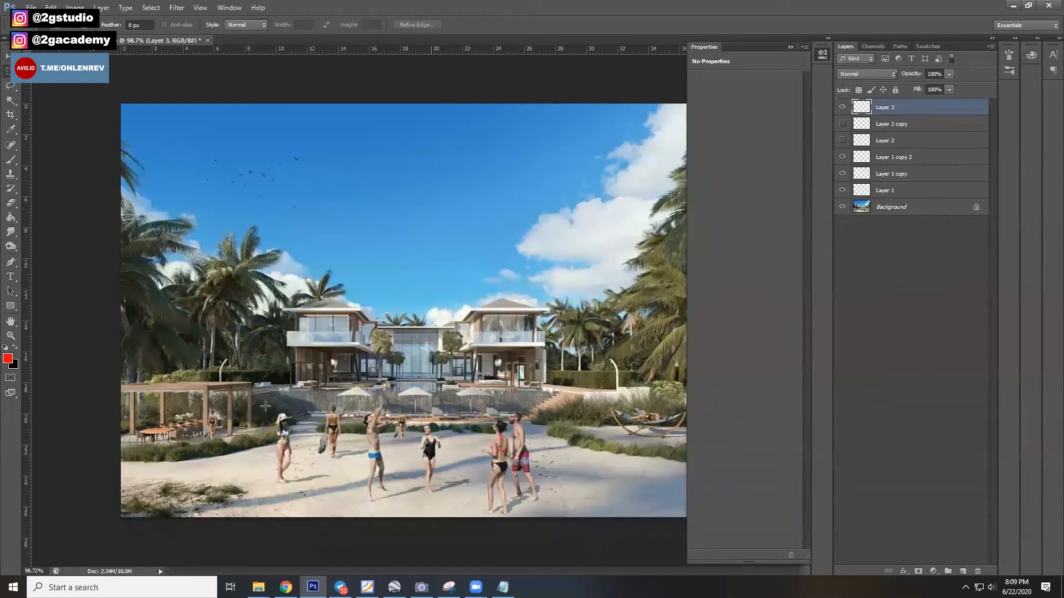
{"action": "key", "text": "ctrl+plus"}
{"action": "key", "text": "g"}
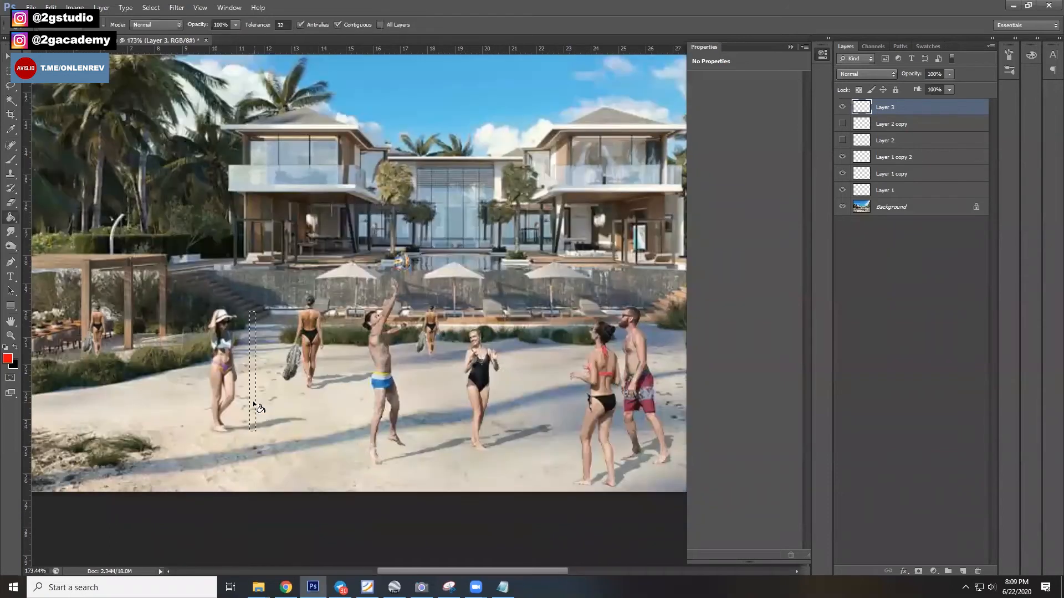
{"action": "key", "text": "alt+BackSpace"}
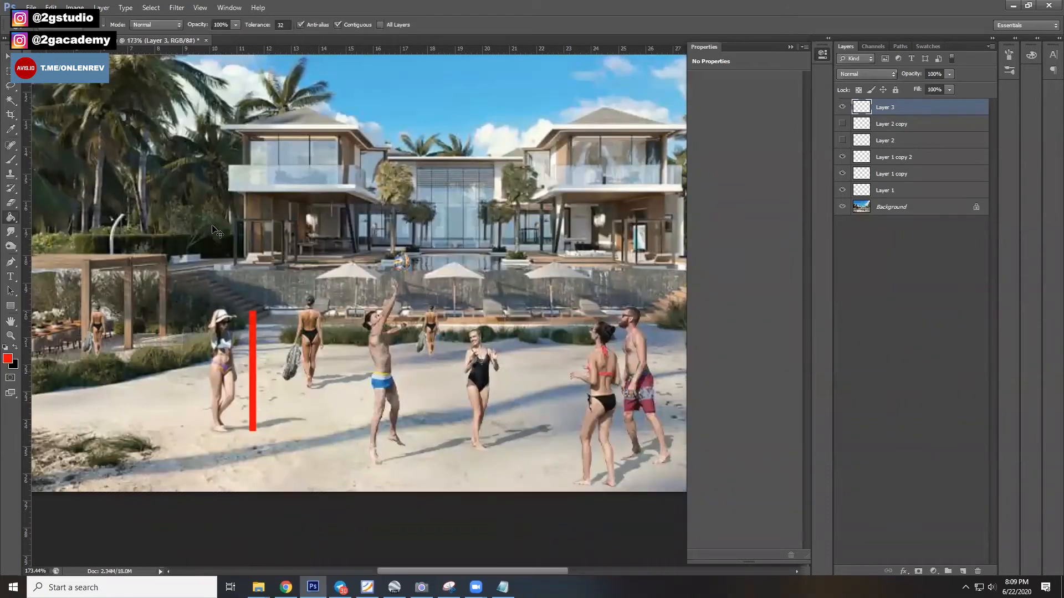
{"action": "key", "text": "v"}
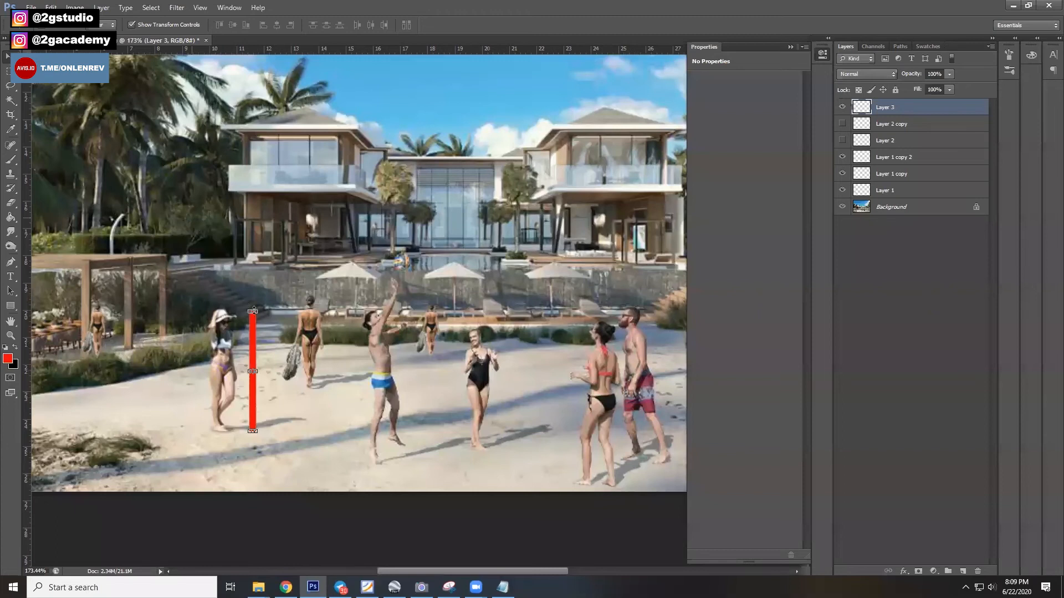
{"action": "left_click_drag", "start_coordinate": [253, 308], "coordinate": [252, 327]}
{"action": "key", "text": "Return"}
Copy the red bar beside the woman in the black swimsuit and, scaled to about 86%, between the bag-carrying woman and the jumping man
{"action": "left_click_drag", "start_coordinate": [283, 513], "coordinate": [384, 462]}
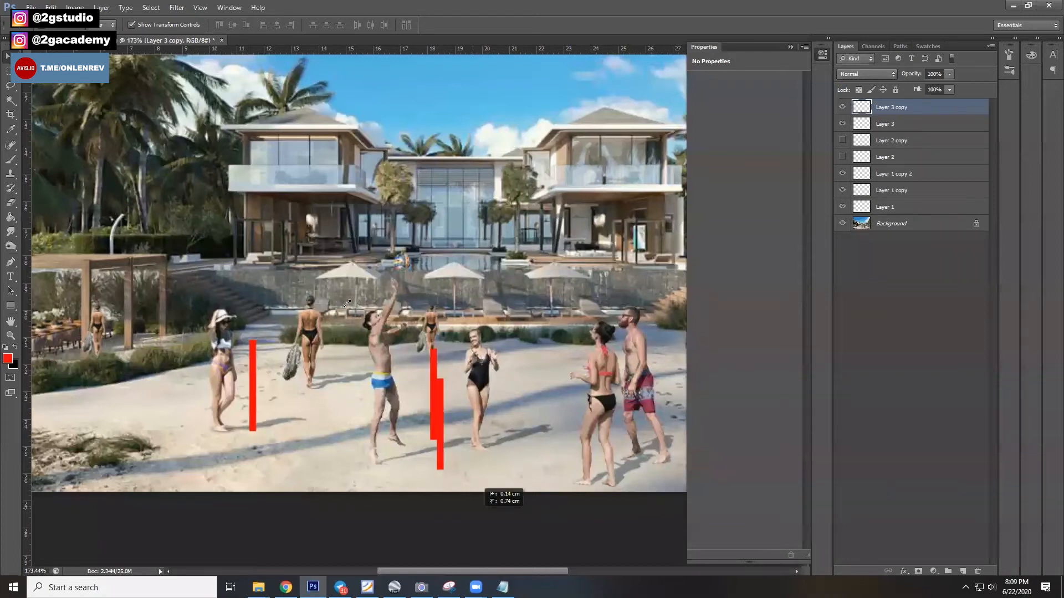
{"action": "left_click_drag", "start_coordinate": [337, 312], "coordinate": [337, 313]}
{"action": "key", "text": "ctrl+t"}
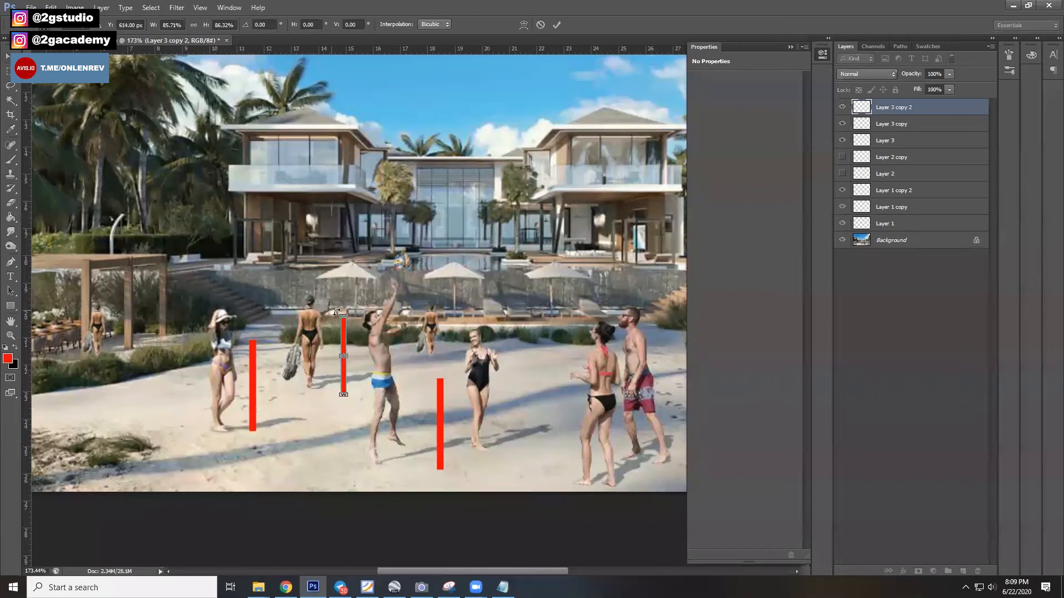
{"action": "key", "text": "Return"}
Copy the red bar farther back below the rightmost umbrella and, enlarged, in front of the man in red shorts
{"action": "left_click_drag", "start_coordinate": [428, 412], "coordinate": [626, 472]}
{"action": "key", "text": "ctrl+t"}
{"action": "left_click_drag", "start_coordinate": [641, 390], "coordinate": [652, 386]}
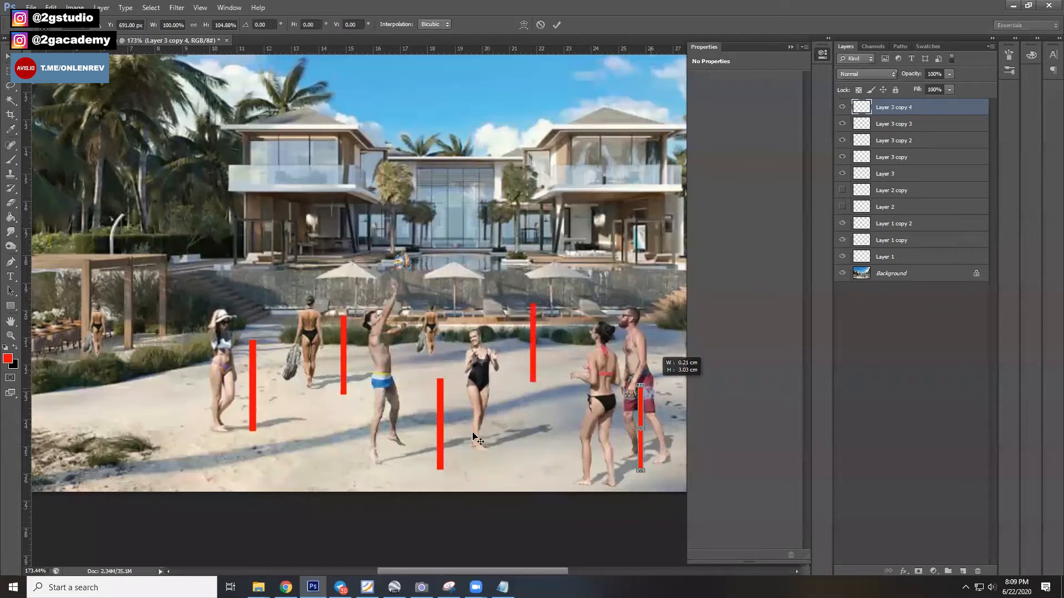
{"action": "key", "text": "Return"}
Examine the figures against the red bars, the shadows at their feet, and the hammock area to judge scale and lighting
{"action": "key", "text": "ctrl+0"}
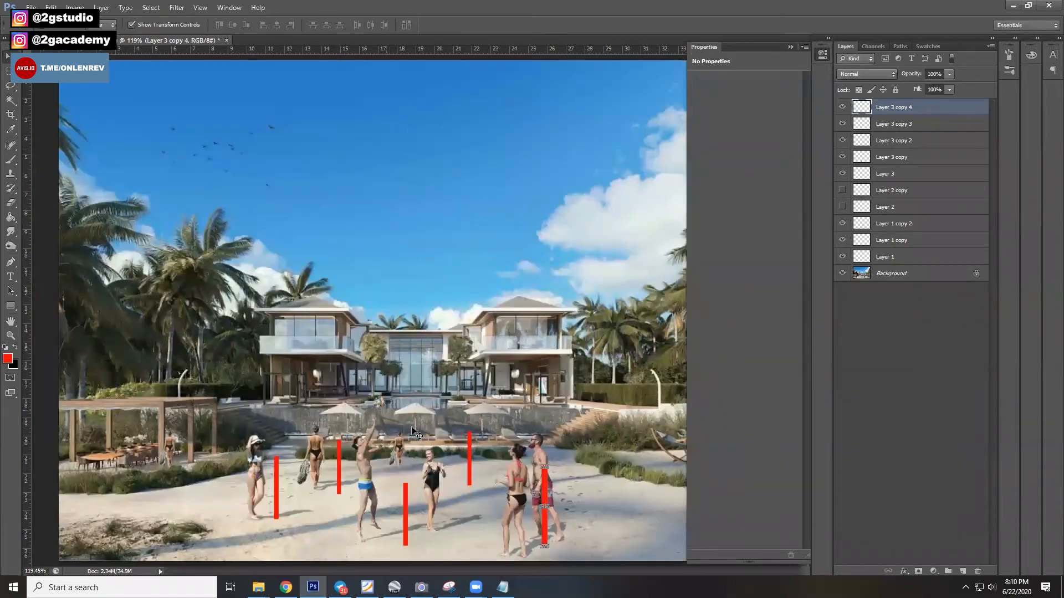
{"action": "scroll", "coordinate": [421, 410], "scroll_direction": "up", "scroll_amount": 3}
{"action": "scroll", "coordinate": [365, 419], "scroll_direction": "down", "scroll_amount": 3}
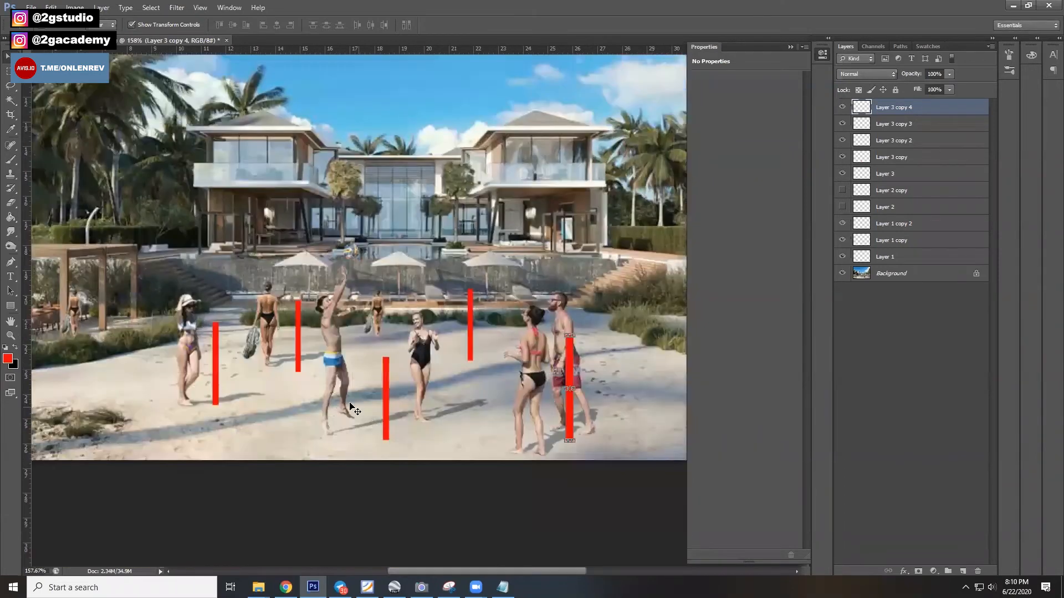
{"action": "scroll", "coordinate": [426, 387], "scroll_direction": "up", "scroll_amount": 2}
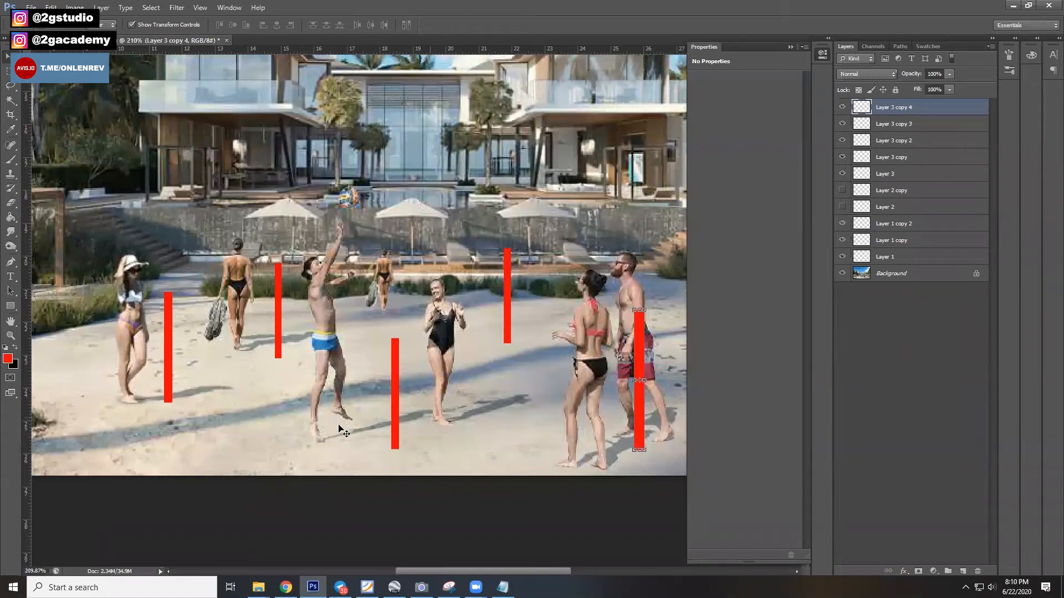
{"action": "scroll", "coordinate": [343, 432], "scroll_direction": "up", "scroll_amount": 1}
{"action": "scroll", "coordinate": [320, 455], "scroll_direction": "up", "scroll_amount": 2}
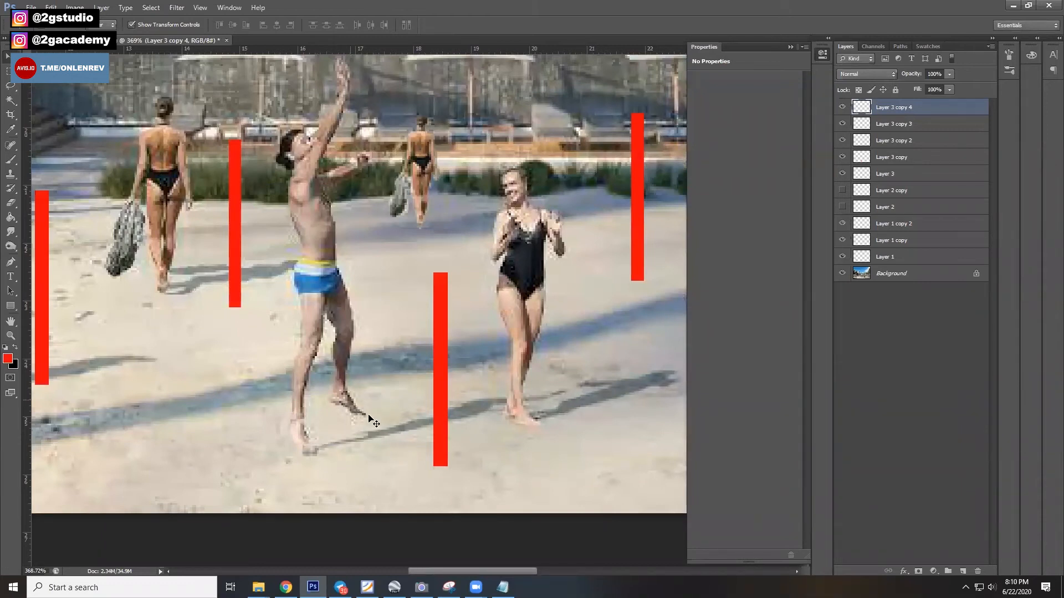
{"action": "scroll", "coordinate": [313, 371], "scroll_direction": "down", "scroll_amount": 4}
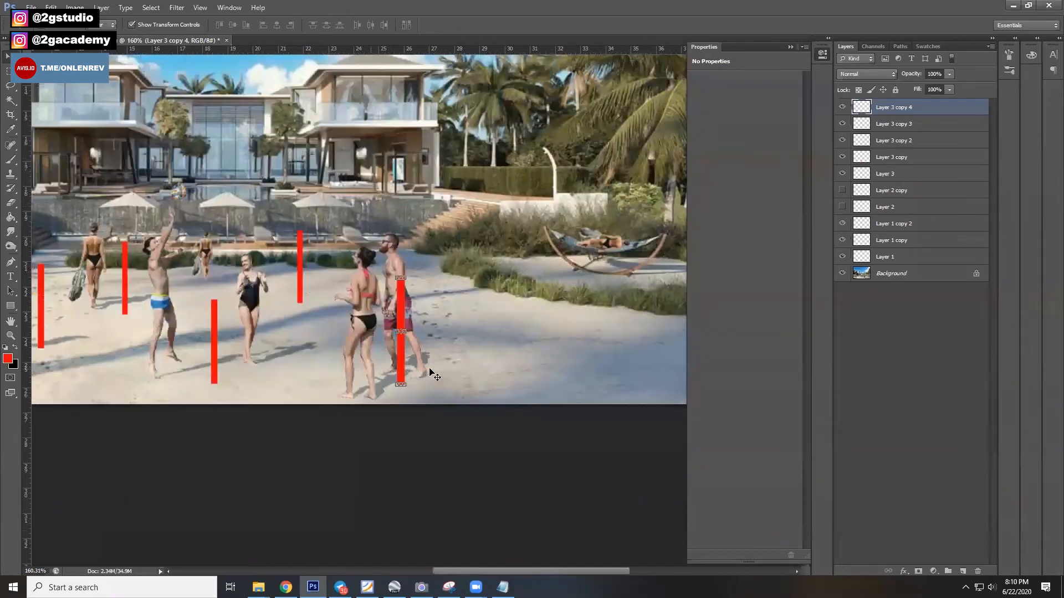
{"action": "scroll", "coordinate": [494, 248], "scroll_direction": "up", "scroll_amount": 4}
{"action": "scroll", "coordinate": [489, 243], "scroll_direction": "up", "scroll_amount": 4}
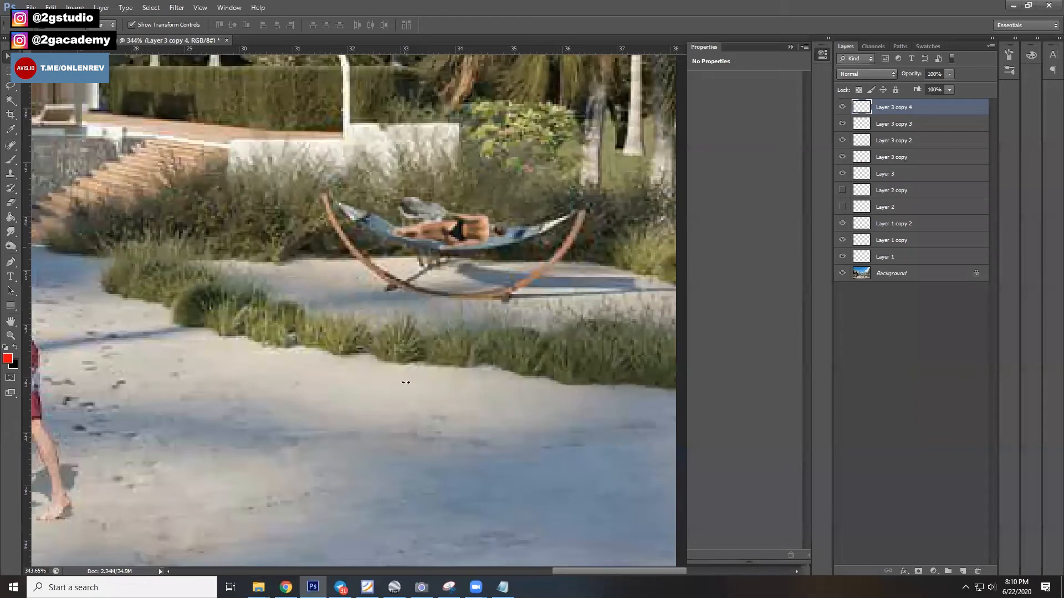
{"action": "scroll", "coordinate": [429, 368], "scroll_direction": "down", "scroll_amount": 3}
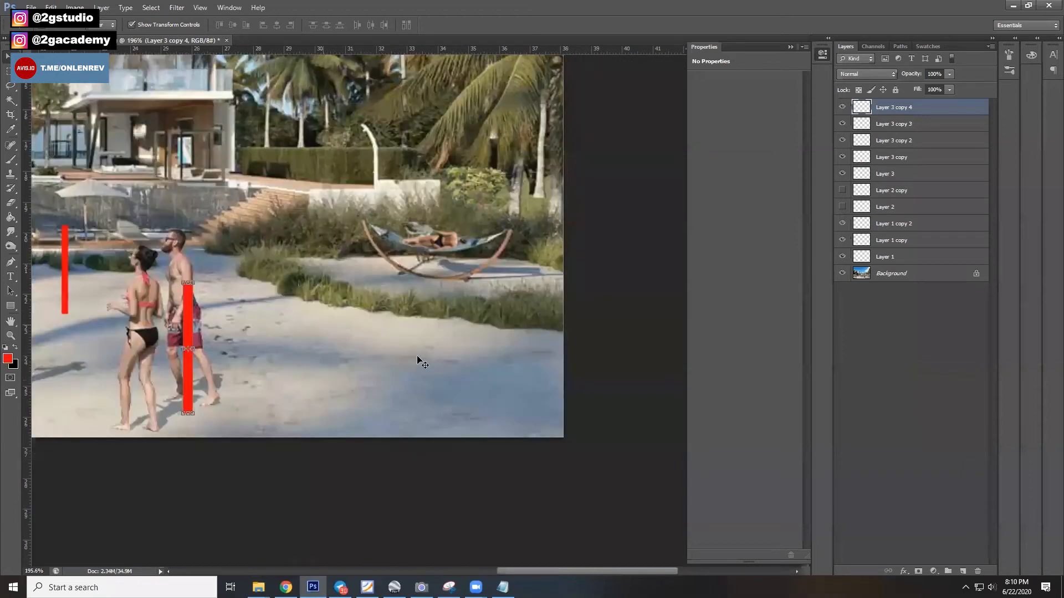
{"action": "scroll", "coordinate": [410, 360], "scroll_direction": "down", "scroll_amount": 1}
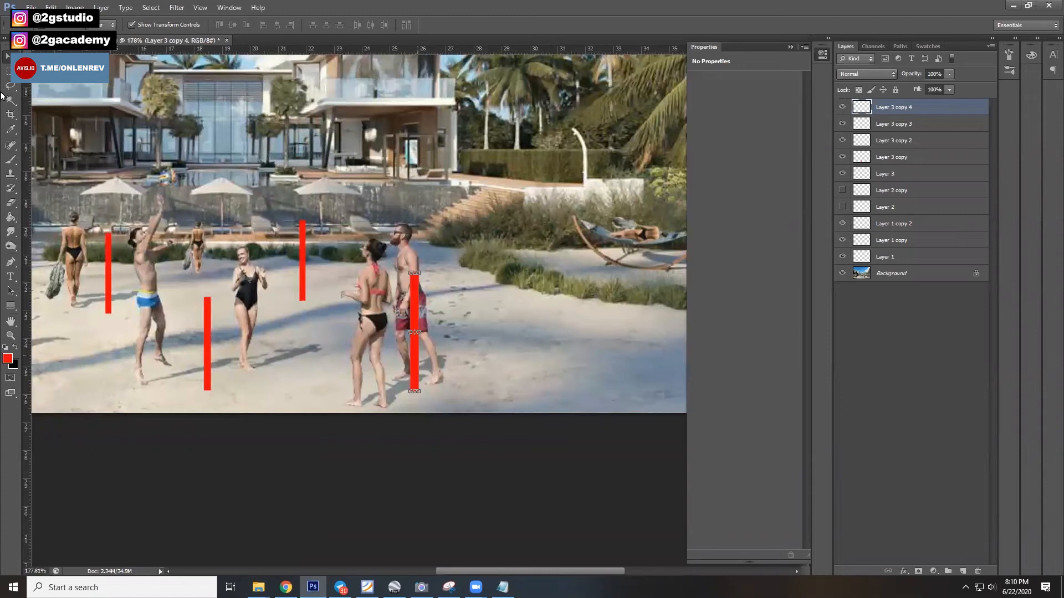
On a new layer, lasso a freehand shadow shape stretching from the couple's feet across the sand
{"action": "left_click", "coordinate": [10, 85]}
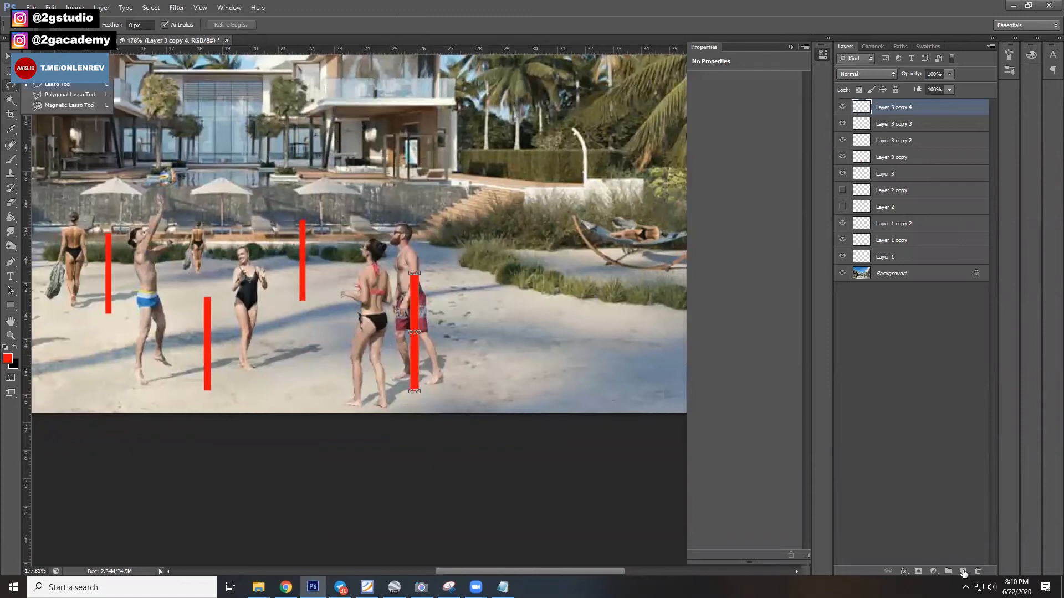
{"action": "key", "text": "ctrl+shift+alt+n"}
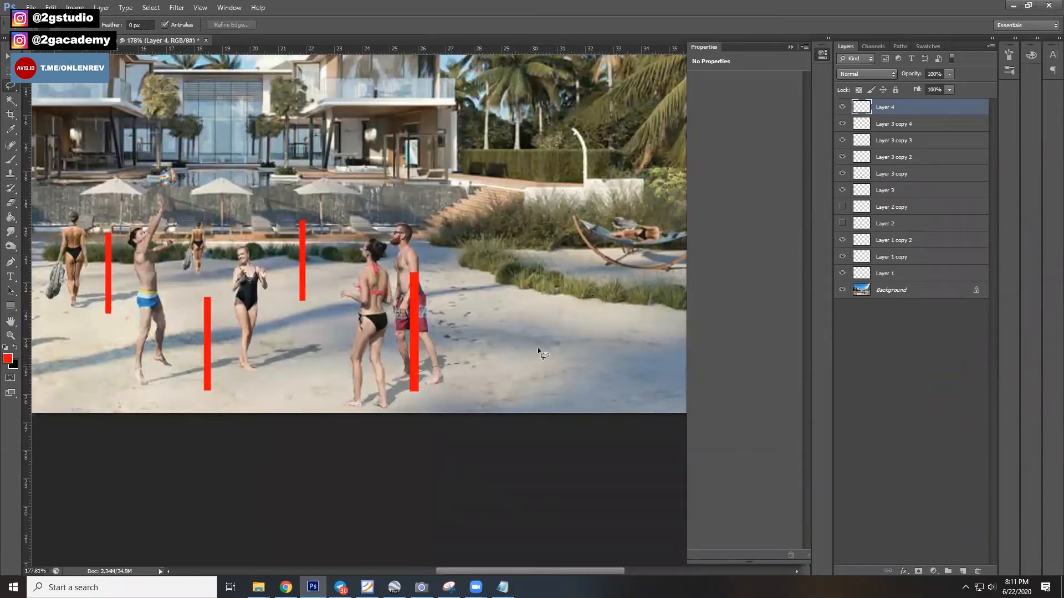
{"action": "mouse_move", "coordinate": [540, 348]}
{"action": "left_mouse_down"}
{"action": "mouse_move", "coordinate": [537, 363]}
{"action": "mouse_move", "coordinate": [511, 372]}
{"action": "mouse_move", "coordinate": [355, 401]}
{"action": "left_mouse_up"}
{"action": "left_click_drag", "start_coordinate": [411, 371], "coordinate": [414, 366]}
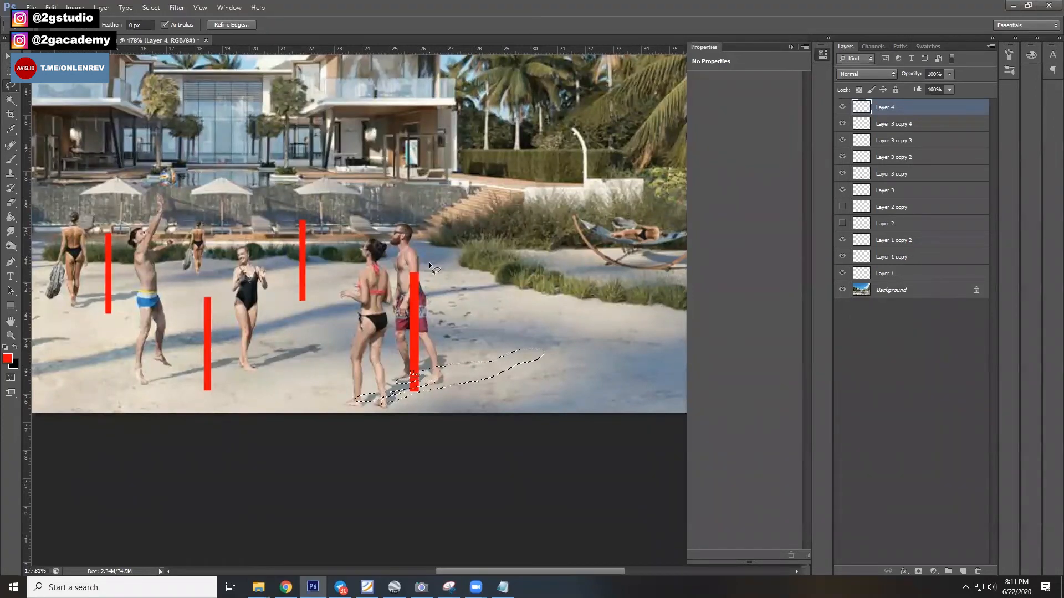
Fill the shadow selection with a blue-grey sampled from the image, blended as Multiply at 90% fill
{"action": "key", "text": "g"}
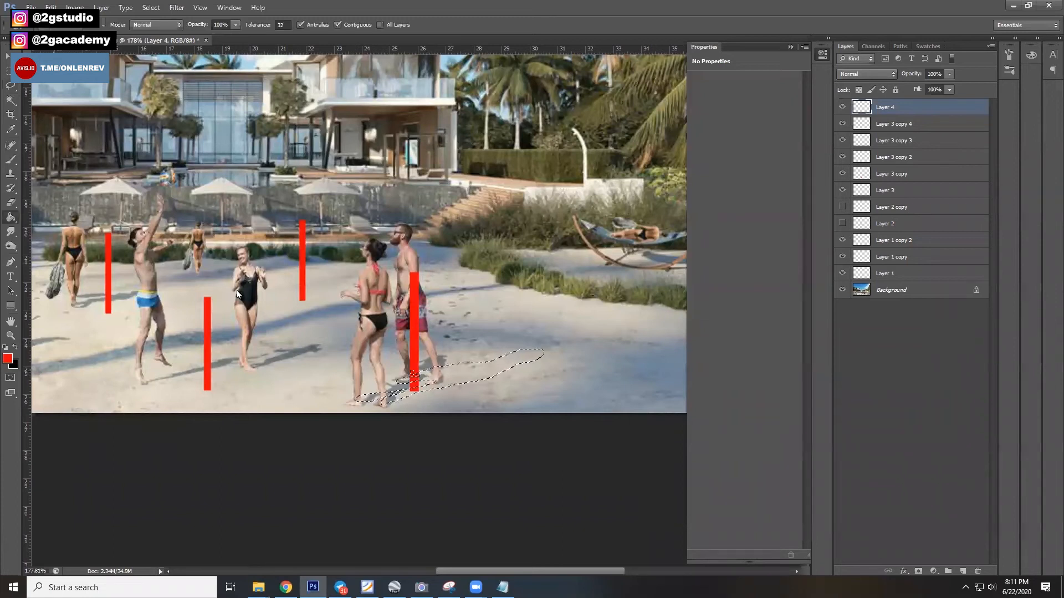
{"action": "left_click", "coordinate": [637, 154]}
{"action": "left_click", "coordinate": [462, 367]}
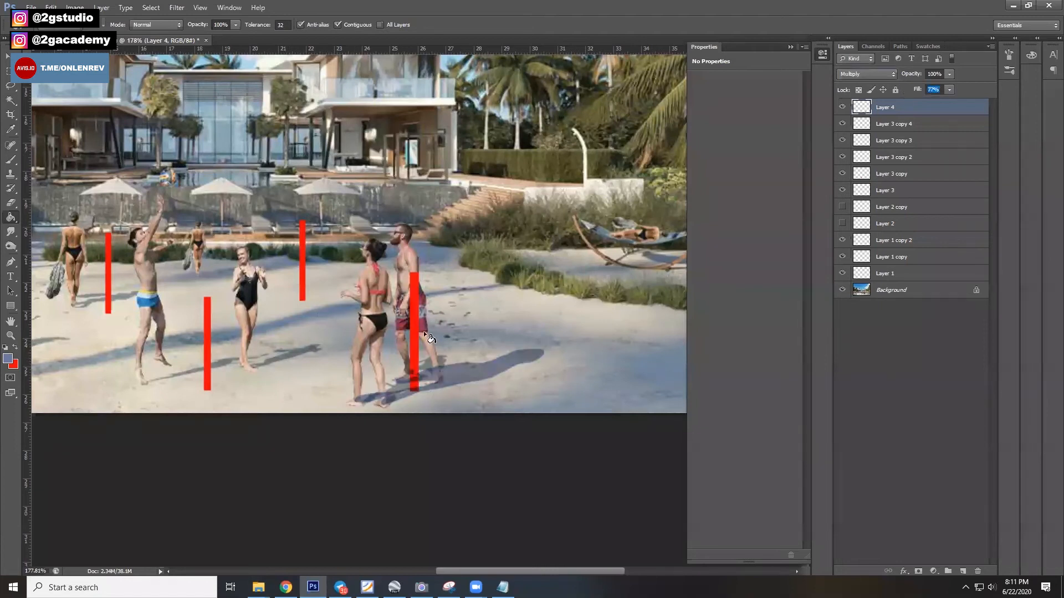
{"action": "left_click_drag", "start_coordinate": [916, 92], "coordinate": [922, 92]}
Adjust the couple's shadow with Hue/Saturation to match the other shadows on the sand
{"action": "key", "text": "ctrl+u"}
{"action": "left_click_drag", "start_coordinate": [640, 131], "coordinate": [635, 104]}
{"action": "left_click", "coordinate": [772, 51]}
{"action": "key", "text": "alt+y"}
{"action": "key", "text": "alt+t"}
{"action": "key", "text": "Escape"}
Apply a Motion Blur at an 18° angle to the couple's shadow and set its layer fill to 64%
{"action": "key", "text": "v"}
{"action": "left_click", "coordinate": [125, 8]}
{"action": "mouse_move", "coordinate": [177, 7]}
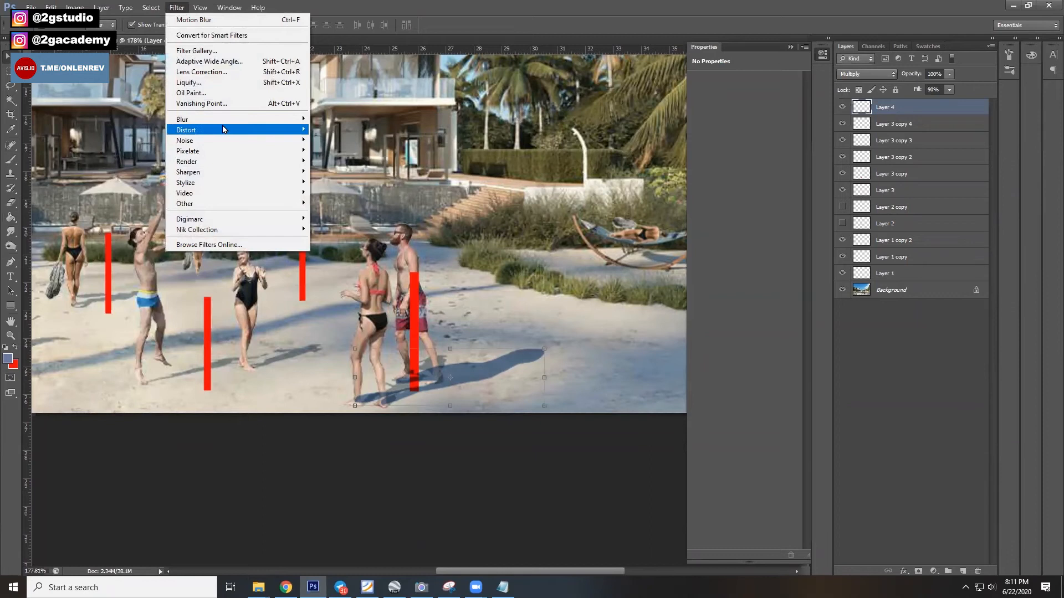
{"action": "mouse_move", "coordinate": [223, 130]}
{"action": "mouse_move", "coordinate": [257, 119]}
{"action": "left_click", "coordinate": [349, 216]}
{"action": "type", "text": "18"}
{"action": "left_click_drag", "start_coordinate": [451, 245], "coordinate": [443, 248]}
{"action": "key", "text": "Return"}
{"action": "mouse_move", "coordinate": [917, 90]}
{"action": "left_mouse_down"}
{"action": "mouse_move", "coordinate": [895, 90]}
{"action": "mouse_move", "coordinate": [923, 91]}
{"action": "left_mouse_up"}
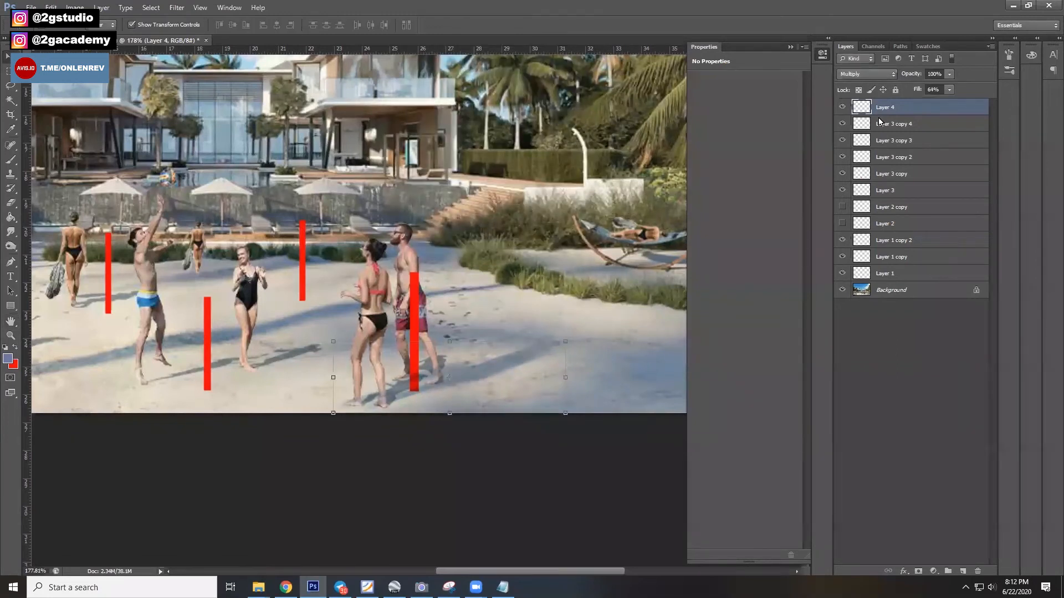
Examine the whole beach scene and its figures close up and from afar to judge the shadow, scale and colors
{"action": "scroll", "coordinate": [451, 310], "scroll_direction": "down", "scroll_amount": 4}
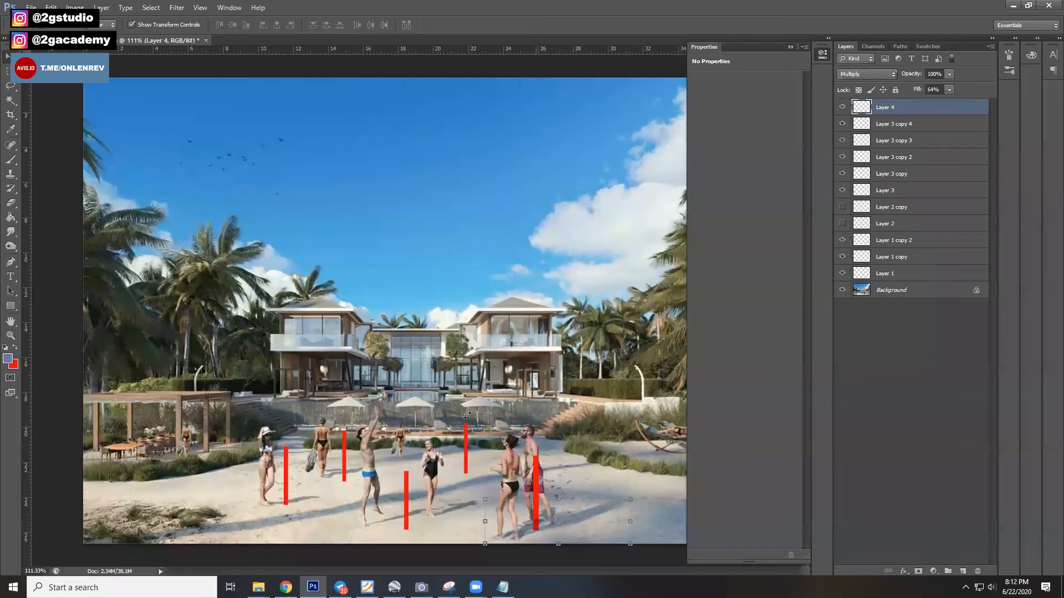
{"action": "scroll", "coordinate": [467, 415], "scroll_direction": "up", "scroll_amount": 1}
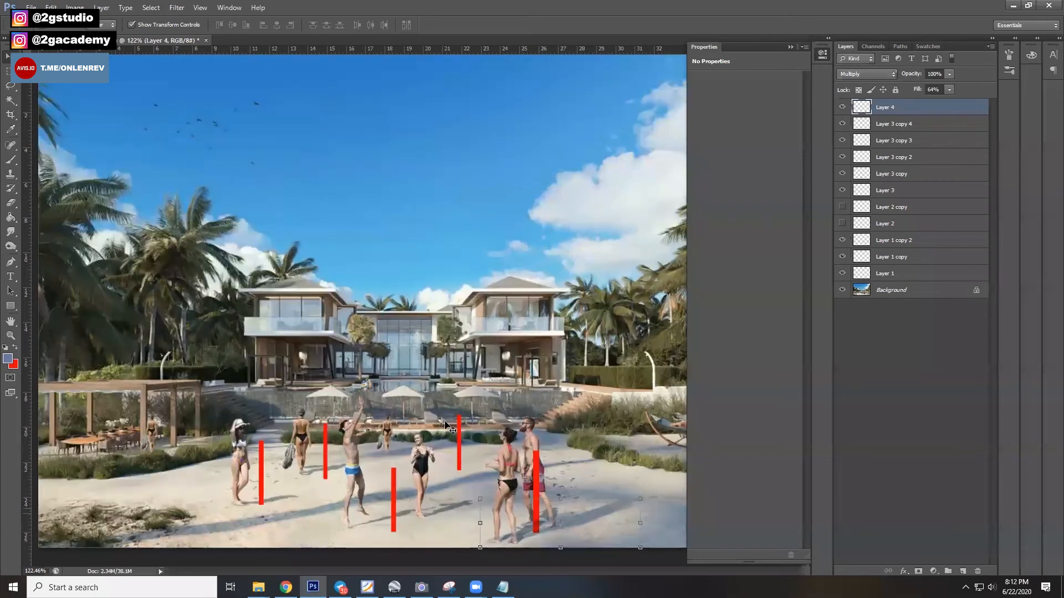
{"action": "scroll", "coordinate": [449, 429], "scroll_direction": "up", "scroll_amount": 1}
{"action": "scroll", "coordinate": [511, 440], "scroll_direction": "up", "scroll_amount": 1}
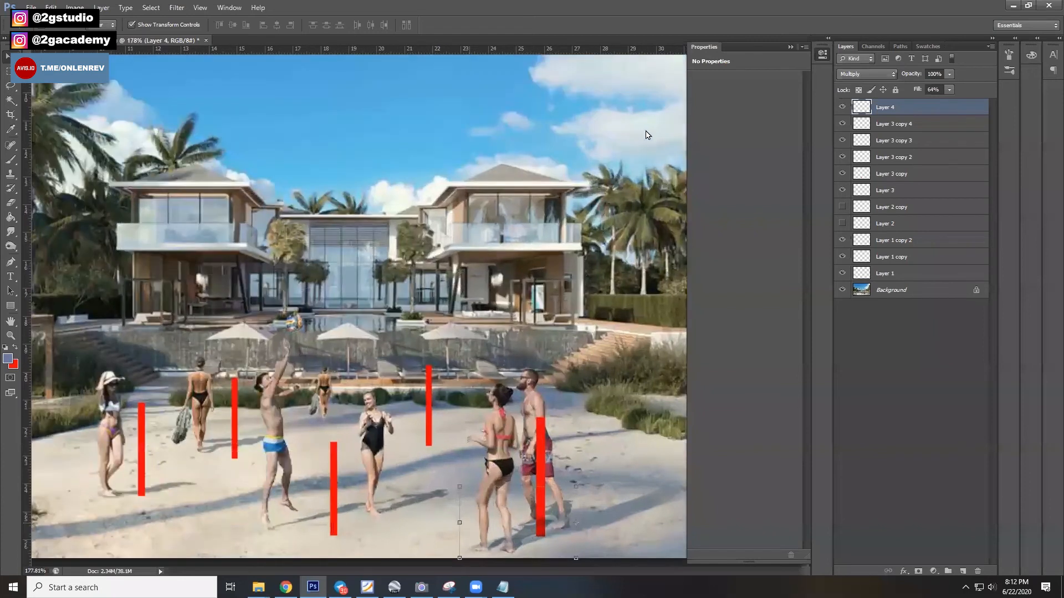
{"action": "scroll", "coordinate": [649, 131], "scroll_direction": "up", "scroll_amount": 1}
{"action": "scroll", "coordinate": [491, 418], "scroll_direction": "down", "scroll_amount": 3}
{"action": "left_click", "coordinate": [522, 502]}
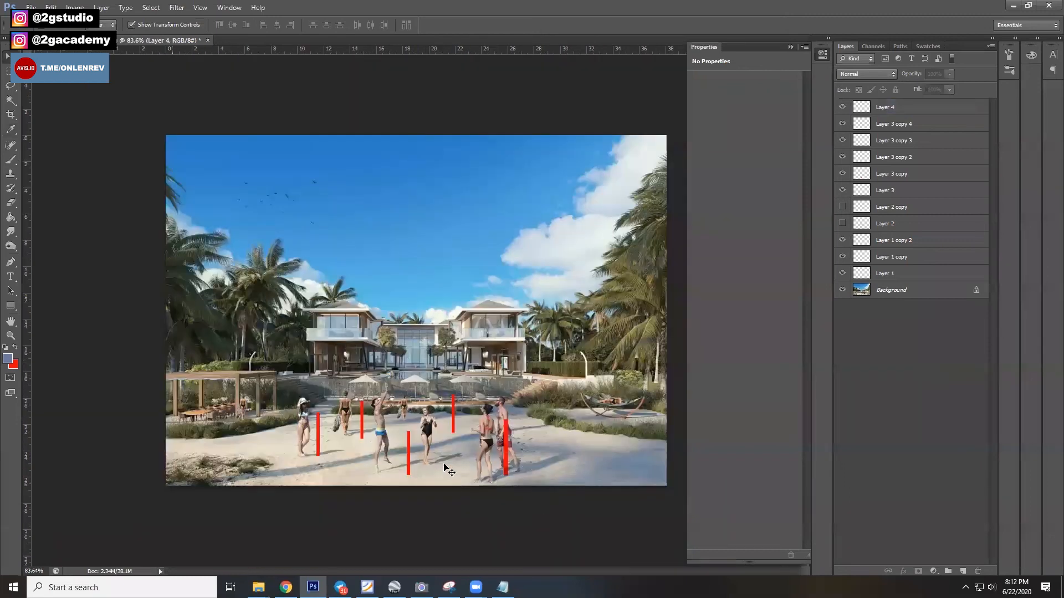
{"action": "scroll", "coordinate": [449, 471], "scroll_direction": "up", "scroll_amount": 3}
{"action": "scroll", "coordinate": [276, 423], "scroll_direction": "down", "scroll_amount": 1}
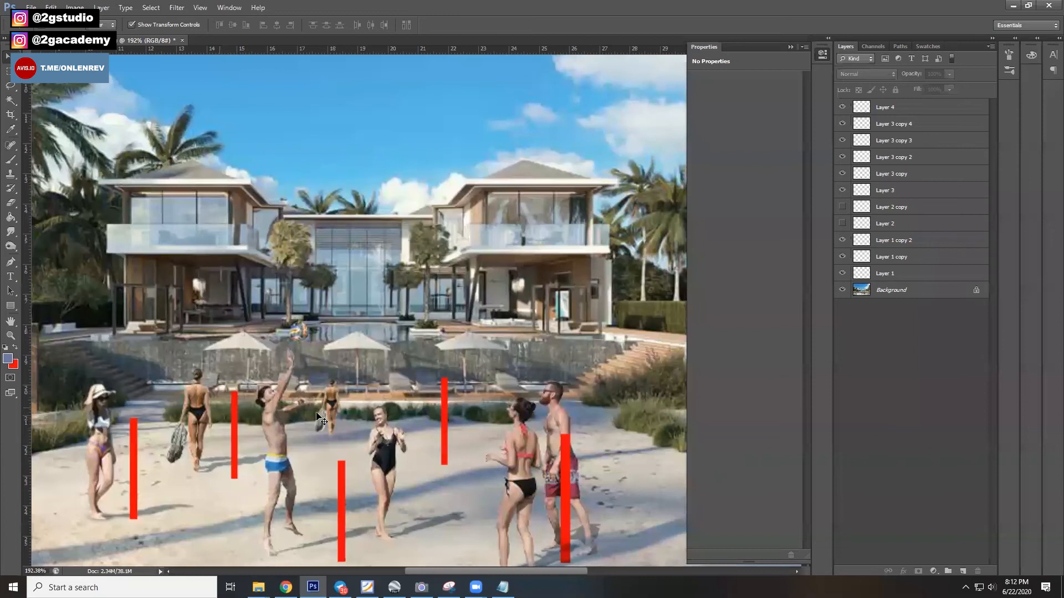
{"action": "scroll", "coordinate": [321, 421], "scroll_direction": "up", "scroll_amount": 2}
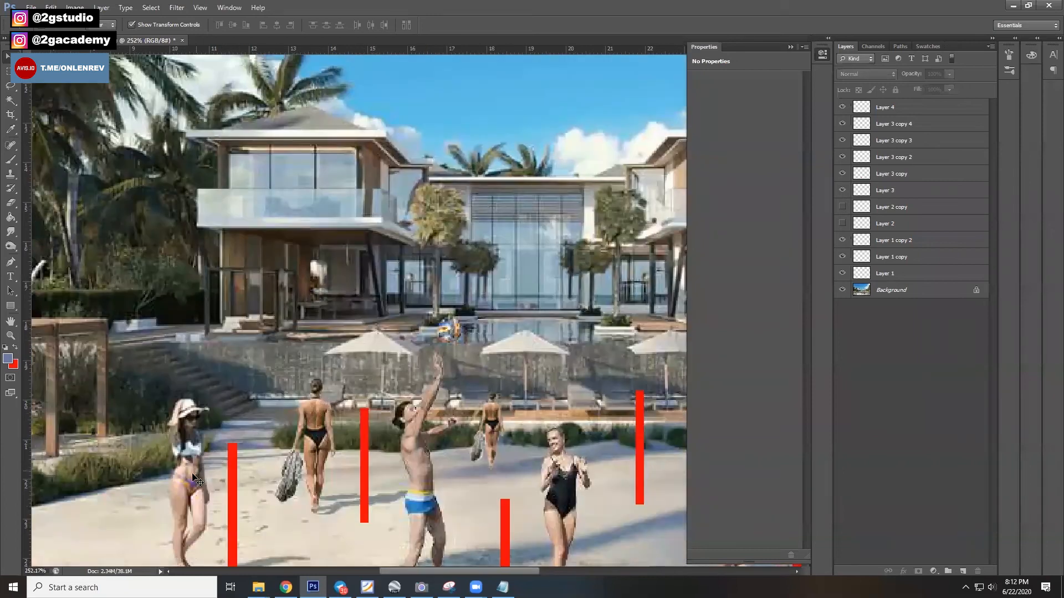
{"action": "scroll", "coordinate": [354, 418], "scroll_direction": "down", "scroll_amount": 3}
Lasso the woman walking away with the bag near the stairs on the Background layer
{"action": "key", "text": "l"}
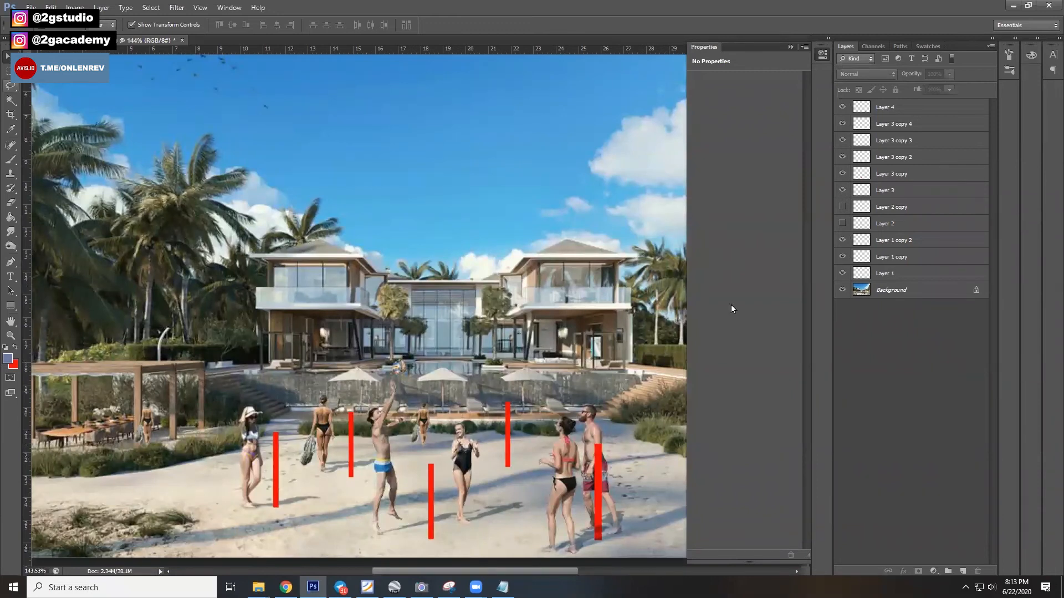
{"action": "left_click", "coordinate": [892, 290]}
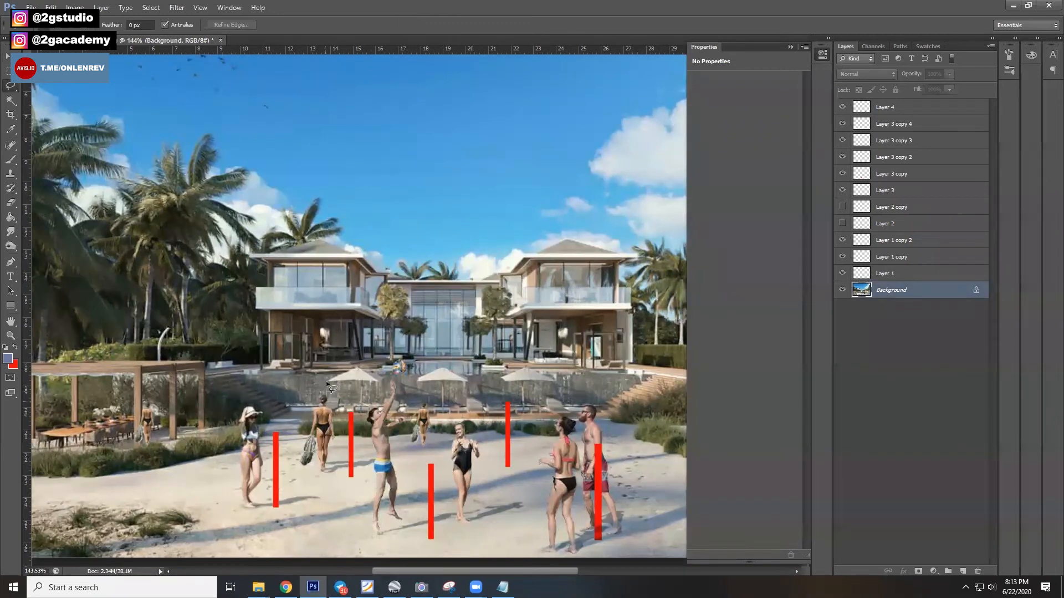
{"action": "scroll", "coordinate": [320, 401], "scroll_direction": "up", "scroll_amount": 3}
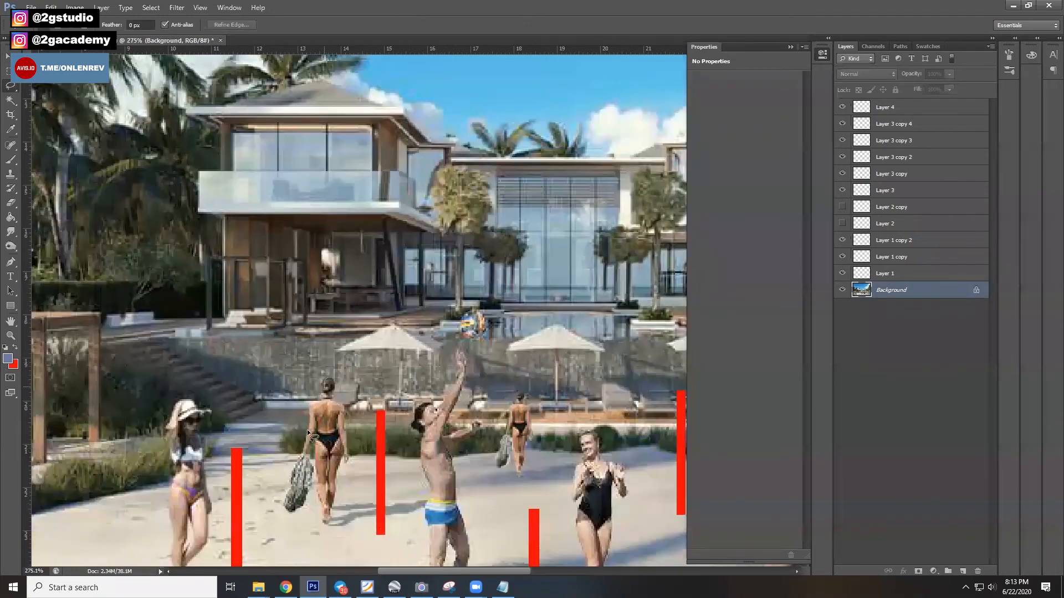
{"action": "mouse_move", "coordinate": [310, 421]}
{"action": "left_mouse_down"}
{"action": "mouse_move", "coordinate": [327, 513]}
{"action": "mouse_move", "coordinate": [350, 421]}
{"action": "mouse_move", "coordinate": [337, 401]}
{"action": "left_mouse_up"}
Lower the saturation of the selected woman walking away with a masked Hue/Saturation adjustment layer
{"action": "left_click", "coordinate": [933, 571]}
{"action": "left_click", "coordinate": [972, 431]}
{"action": "left_click_drag", "start_coordinate": [743, 146], "coordinate": [754, 168]}
{"action": "scroll", "coordinate": [342, 454], "scroll_direction": "down", "scroll_amount": 5}
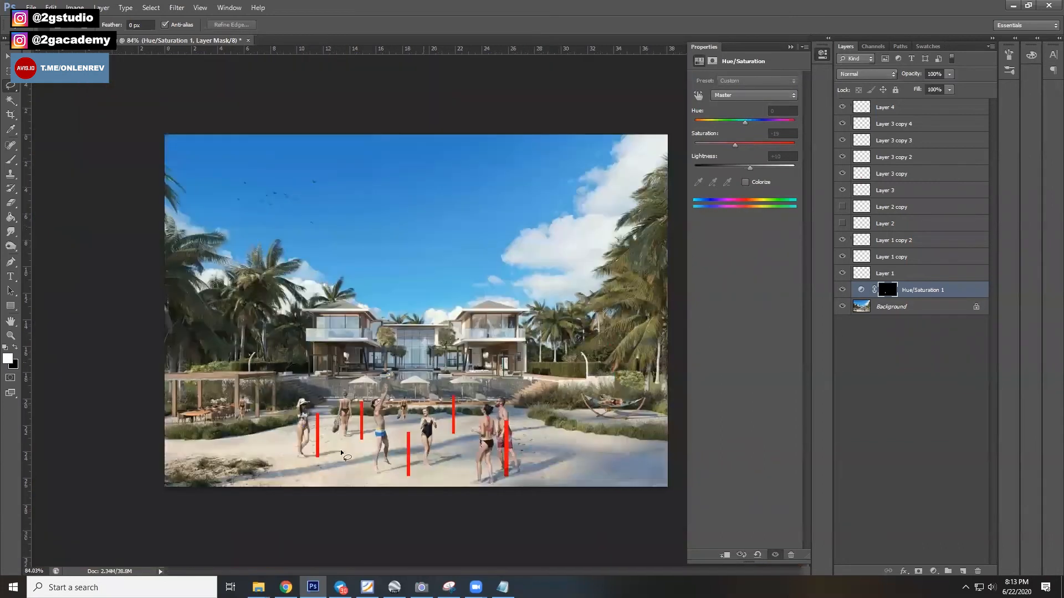
{"action": "scroll", "coordinate": [410, 423], "scroll_direction": "up", "scroll_amount": 1}
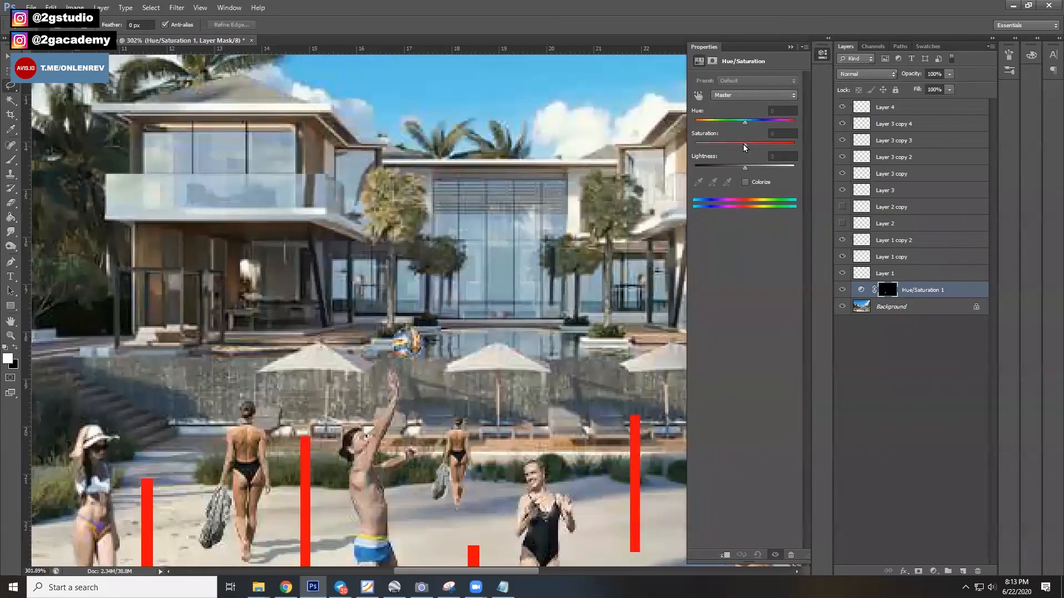
{"action": "left_click_drag", "start_coordinate": [738, 147], "coordinate": [736, 146]}
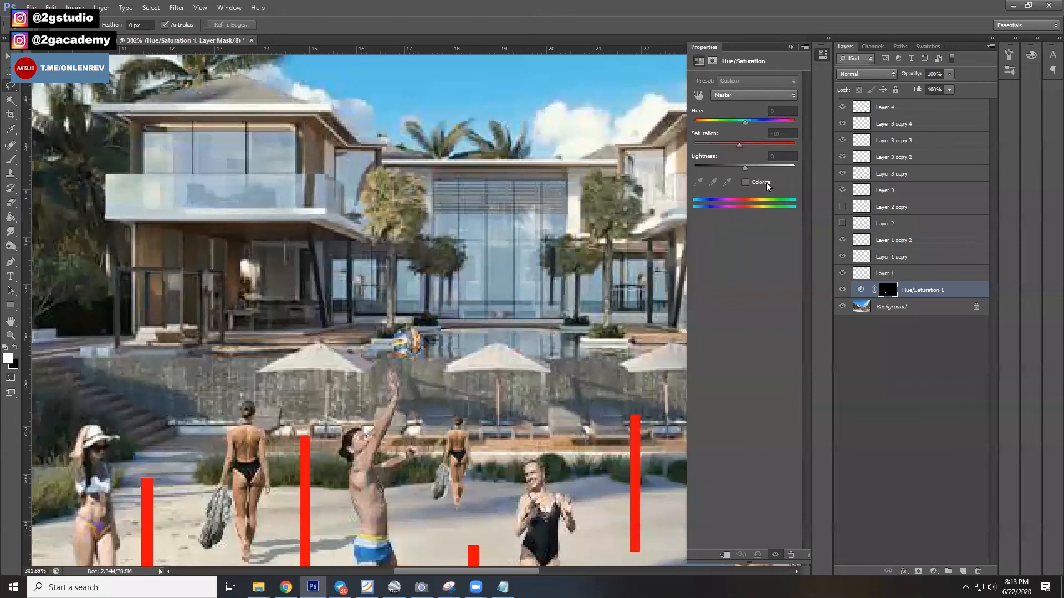
Brighten the woman with a Curves layer clipped to the Hue/Saturation adjustment, raising input 139 to output 169
{"action": "left_click", "coordinate": [934, 572]}
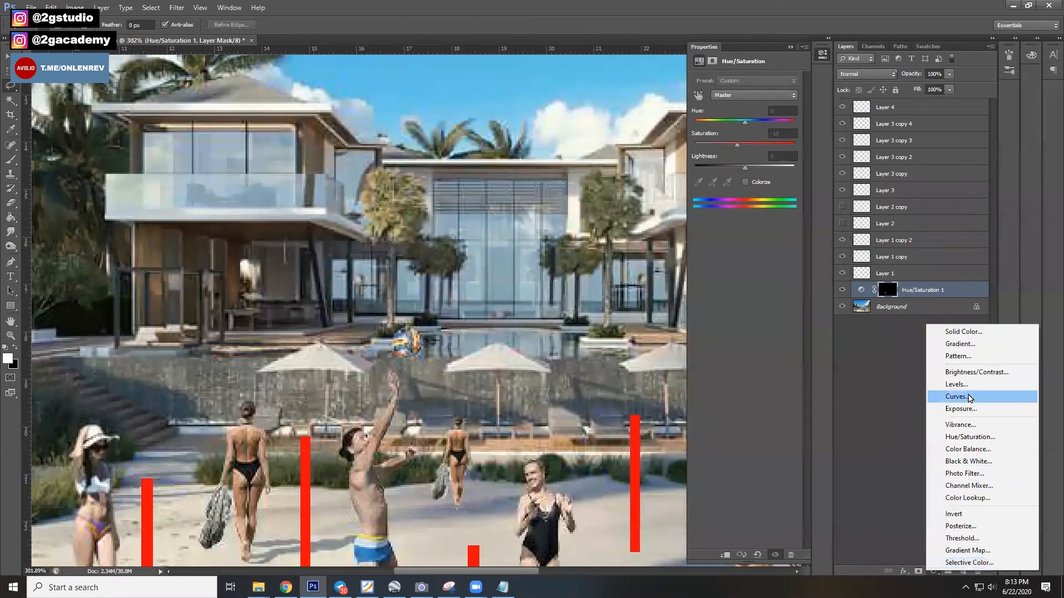
{"action": "key", "text": "Return"}
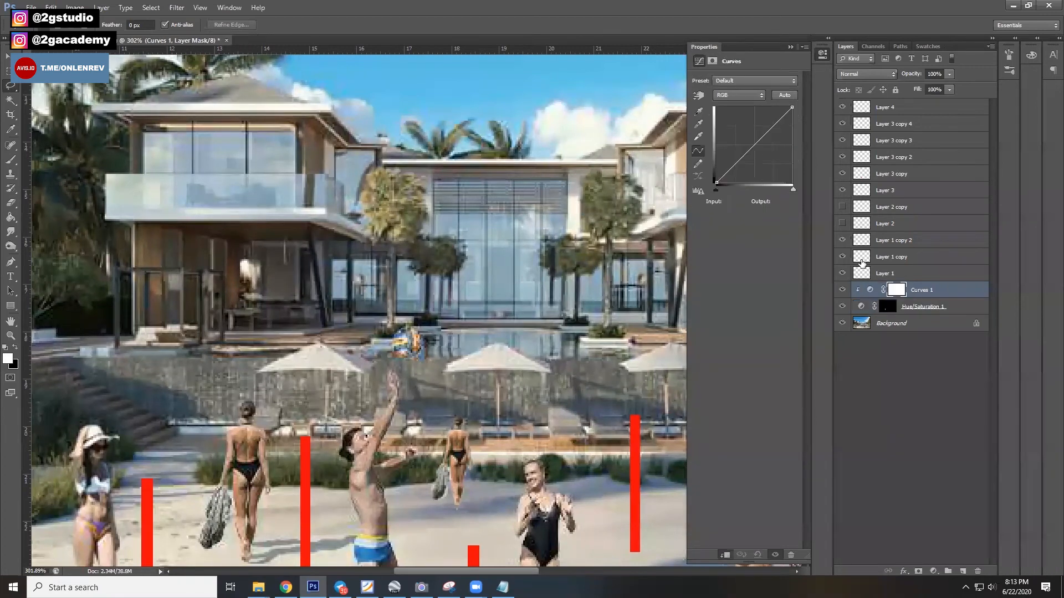
{"action": "left_click", "coordinate": [736, 157]}
{"action": "left_click", "coordinate": [757, 133]}
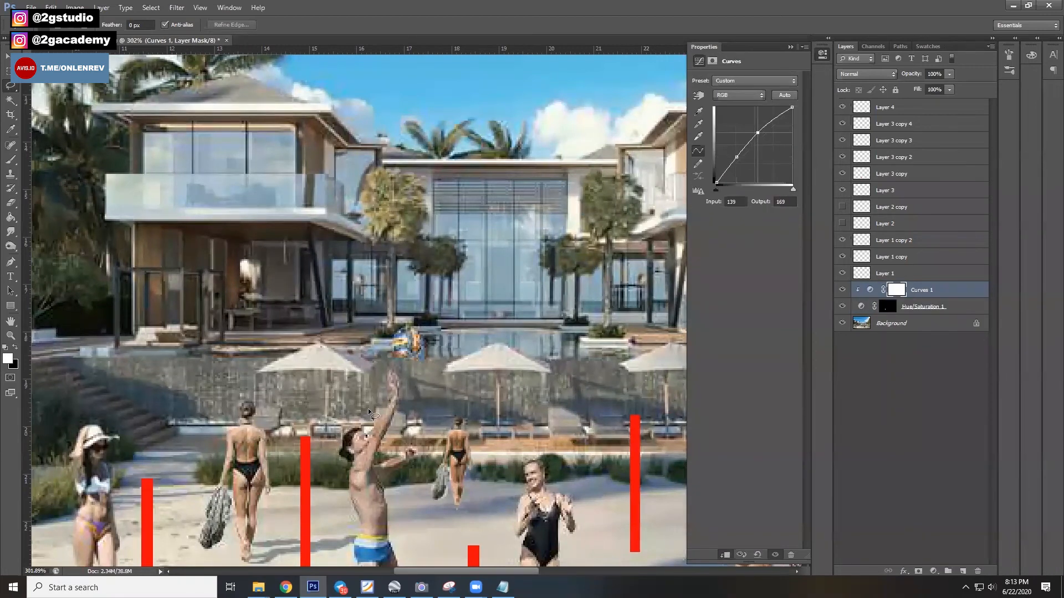
{"action": "scroll", "coordinate": [370, 411], "scroll_direction": "down", "scroll_amount": 3}
Shift the hue and reduce the saturation of the Yellows in the woman's Hue/Saturation adjustment
{"action": "left_click", "coordinate": [907, 308]}
{"action": "left_click", "coordinate": [753, 95]}
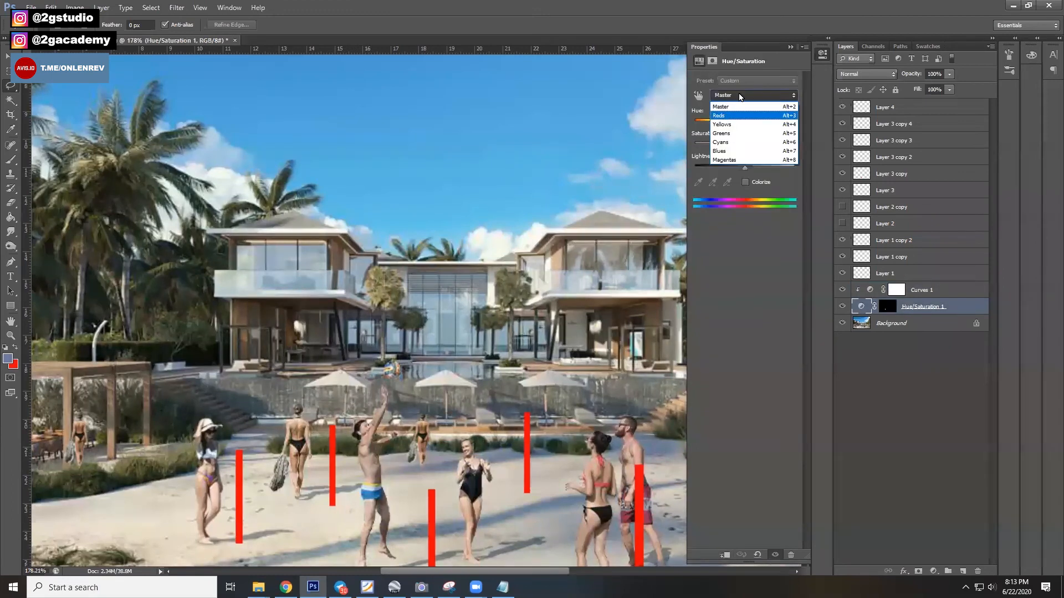
{"action": "left_click", "coordinate": [750, 124]}
{"action": "left_click_drag", "start_coordinate": [744, 146], "coordinate": [730, 145]}
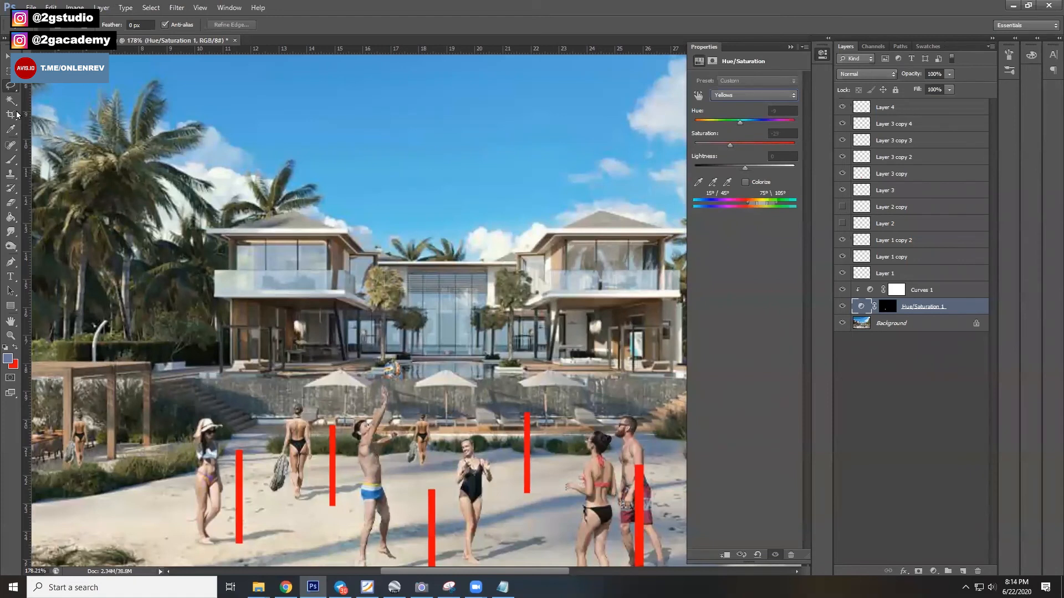
Examine the full beach villa scene to judge how the woman's adjusted colors blend with the other figures
{"action": "left_click", "coordinate": [7, 56]}
{"action": "left_click", "coordinate": [323, 373]}
{"action": "scroll", "coordinate": [323, 374], "scroll_direction": "up", "scroll_amount": 1}
{"action": "scroll", "coordinate": [323, 373], "scroll_direction": "down", "scroll_amount": 4}
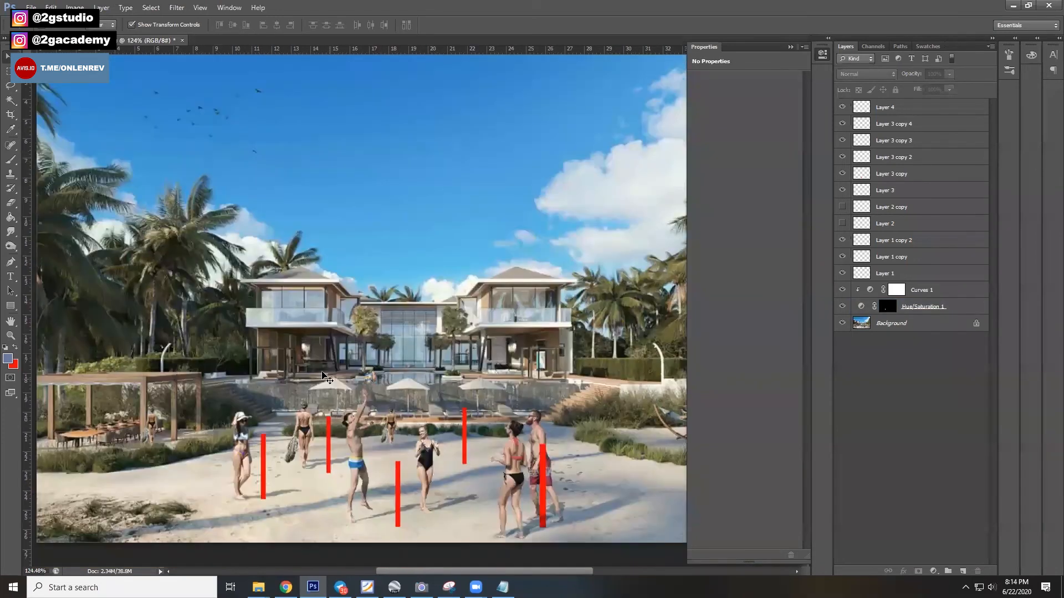
{"action": "scroll", "coordinate": [549, 451], "scroll_direction": "down", "scroll_amount": 2}
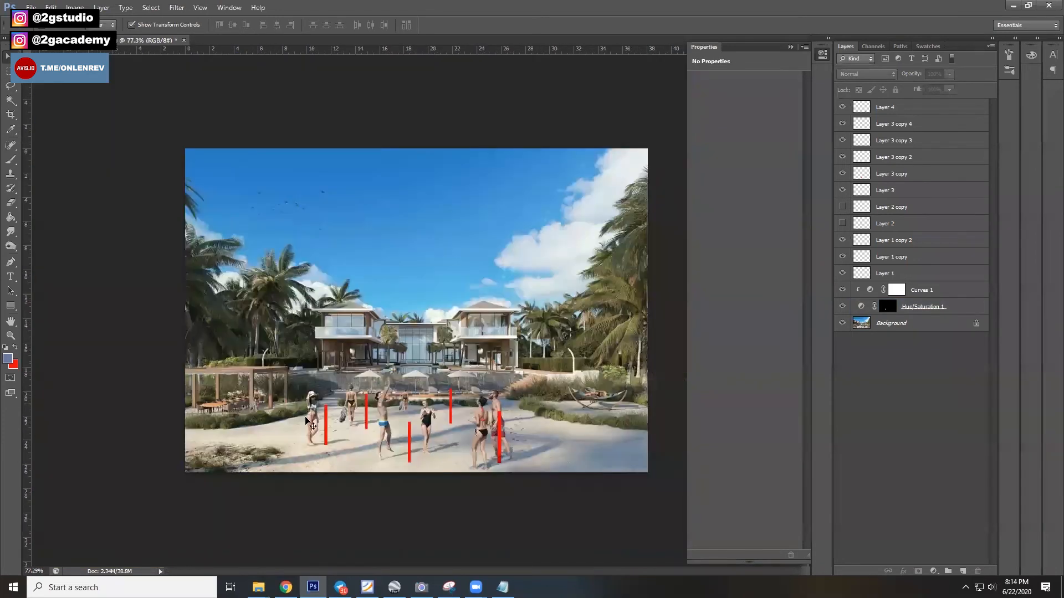
{"action": "scroll", "coordinate": [557, 454], "scroll_direction": "up", "scroll_amount": 1}
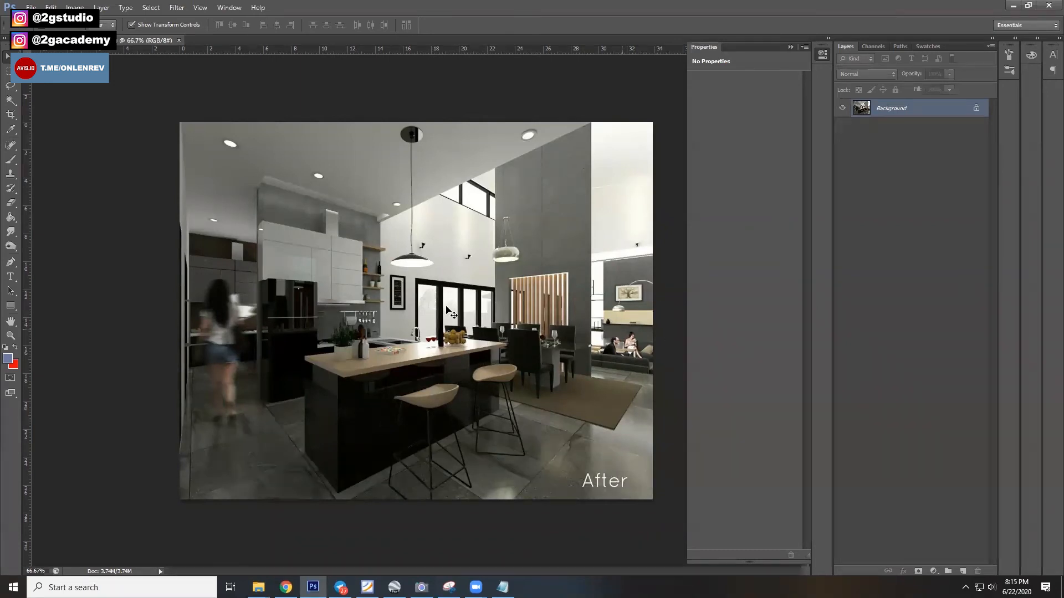
Crop the kitchen interior image to cut out the motion-blurred woman beside the fridge
{"action": "scroll", "coordinate": [388, 390], "scroll_direction": "up", "scroll_amount": 5}
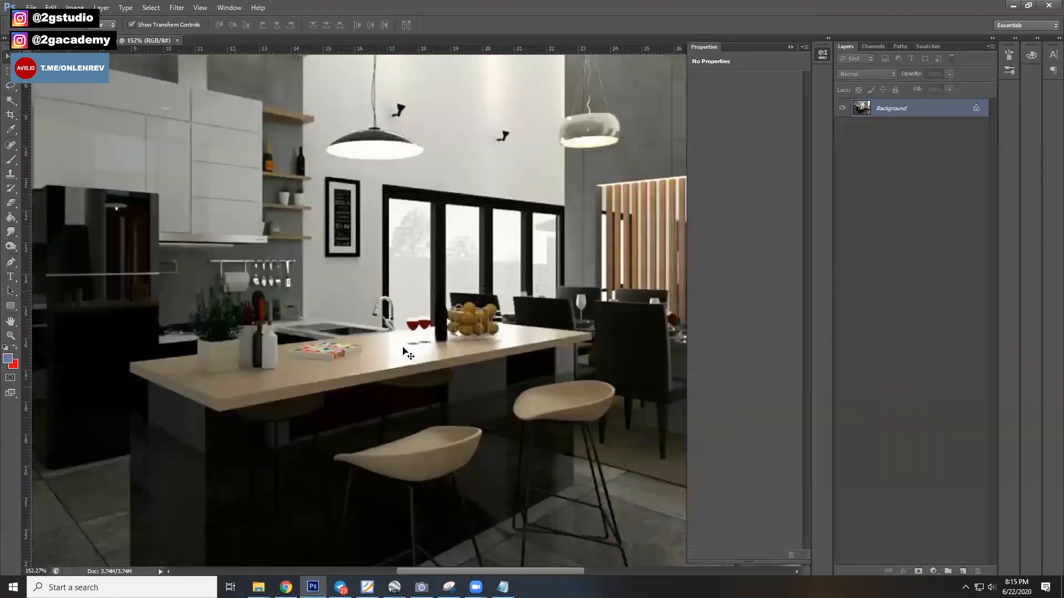
{"action": "scroll", "coordinate": [161, 347], "scroll_direction": "down", "scroll_amount": 3}
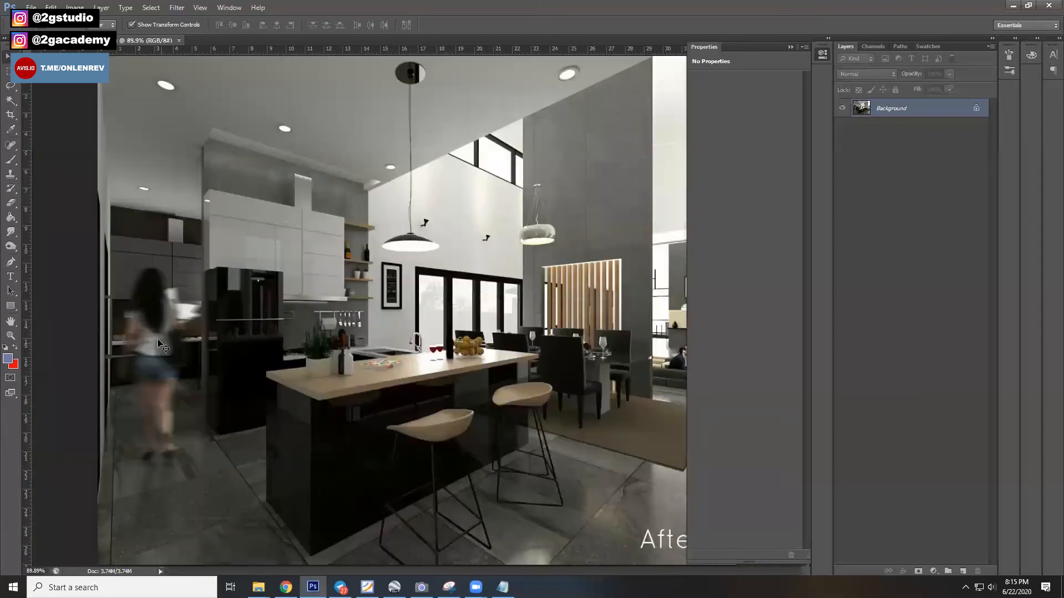
{"action": "scroll", "coordinate": [161, 346], "scroll_direction": "down", "scroll_amount": 3}
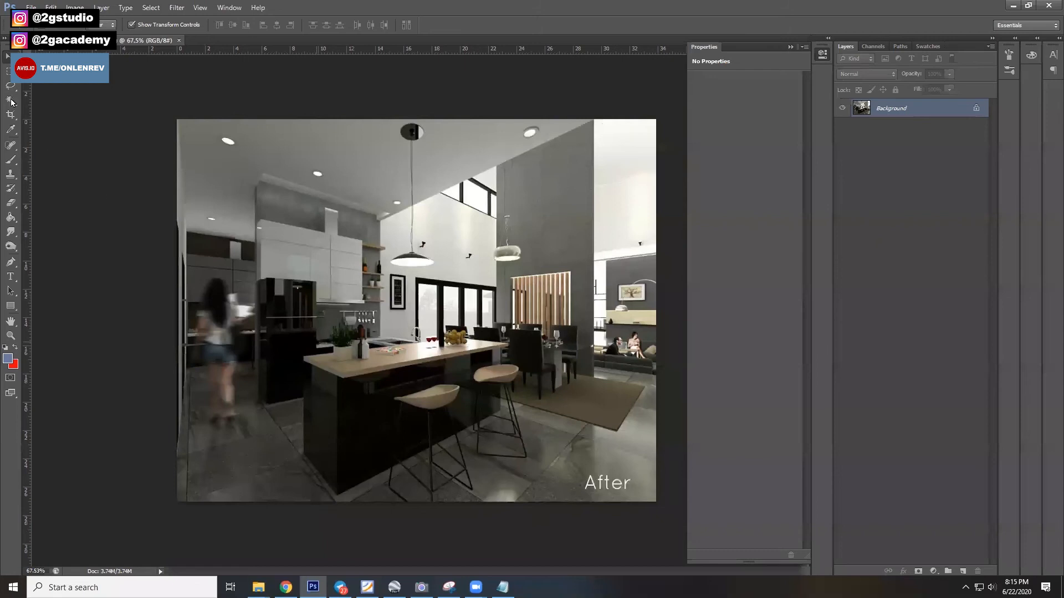
{"action": "key", "text": "c"}
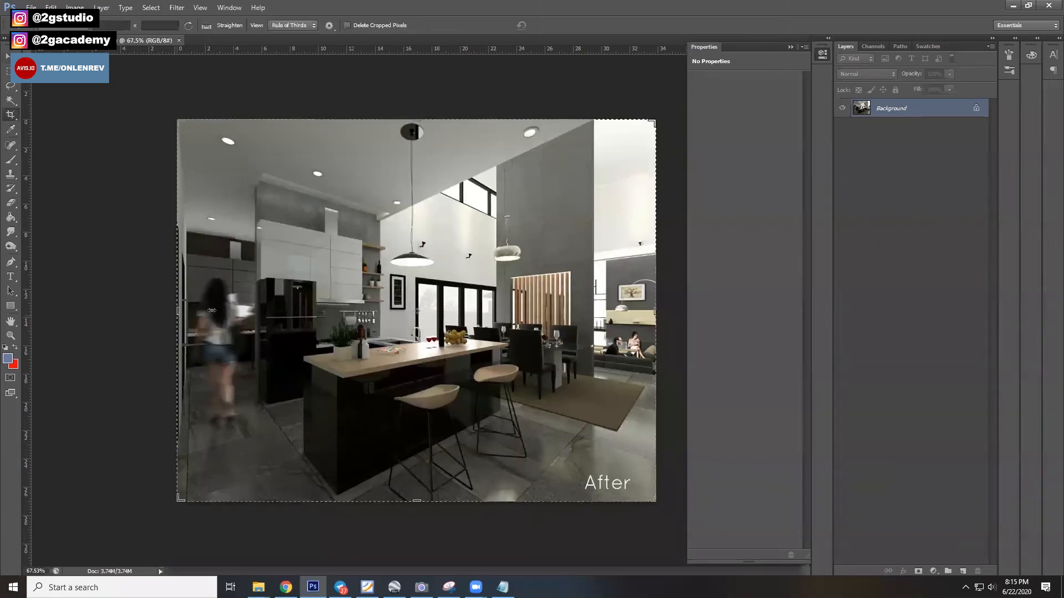
{"action": "left_click_drag", "start_coordinate": [206, 311], "coordinate": [242, 313]}
{"action": "key", "text": "Return"}
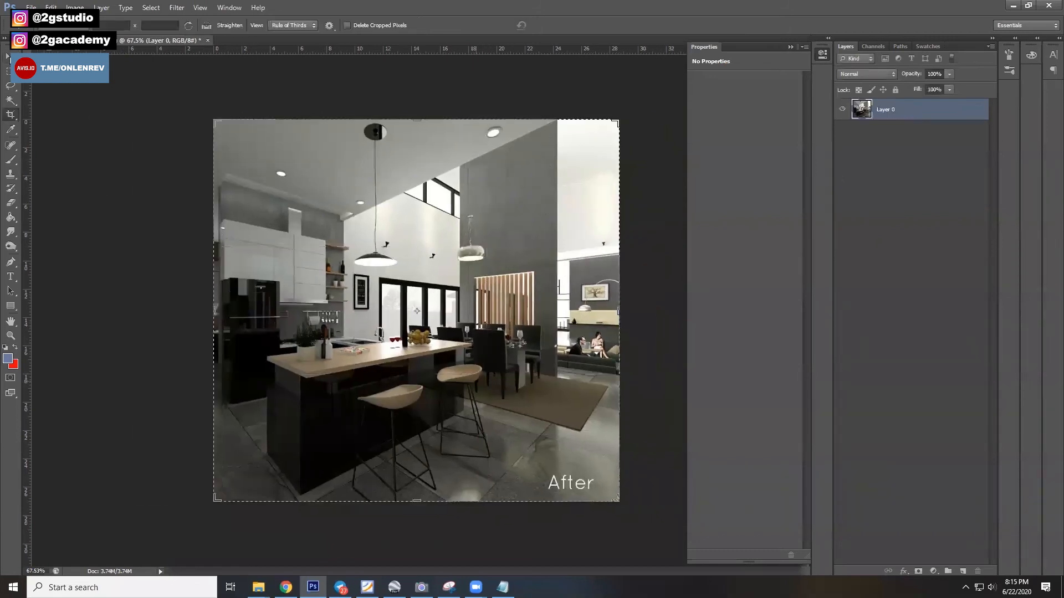
{"action": "key", "text": "v"}
{"action": "key", "text": "ctrl+0"}
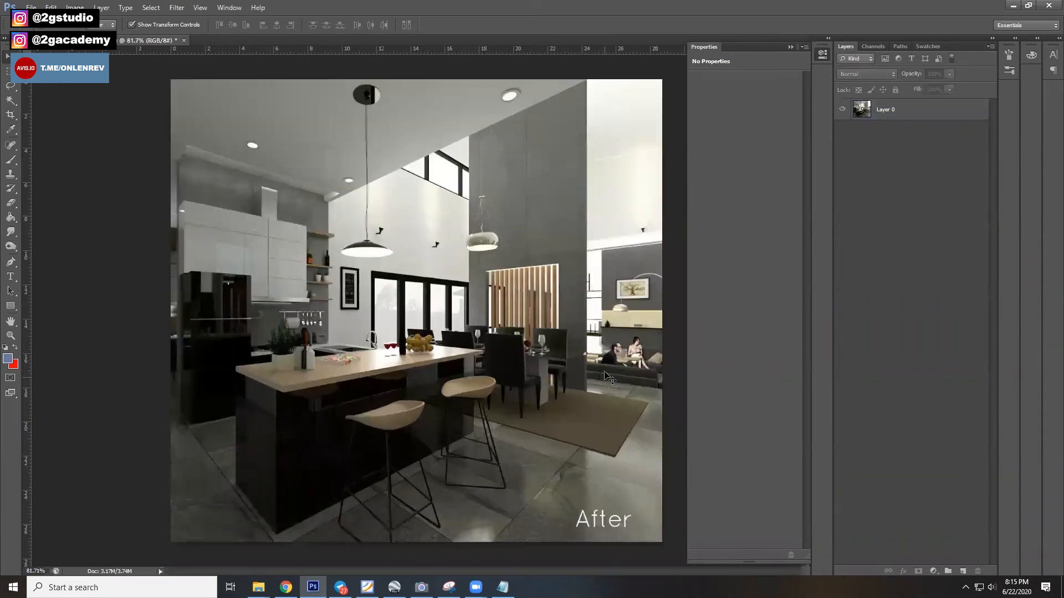
Examine the couple seated in the living area, close up and from afar, to judge their scale, brightness and colors
{"action": "scroll", "coordinate": [609, 378], "scroll_direction": "down", "scroll_amount": 1}
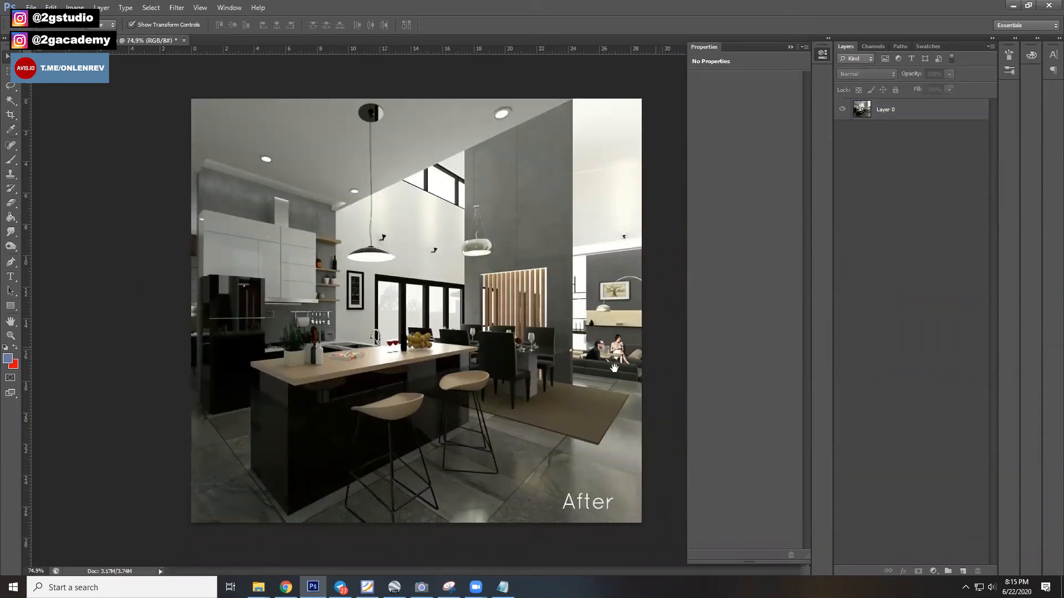
{"action": "scroll", "coordinate": [554, 369], "scroll_direction": "up", "scroll_amount": 5}
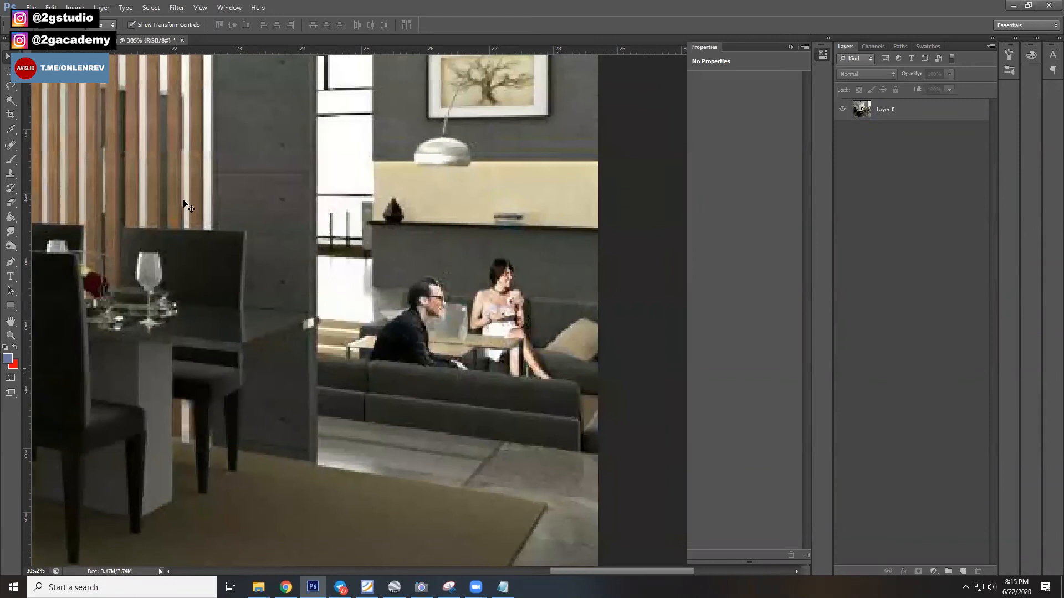
{"action": "scroll", "coordinate": [535, 324], "scroll_direction": "down", "scroll_amount": 4}
{"action": "key", "text": "l"}
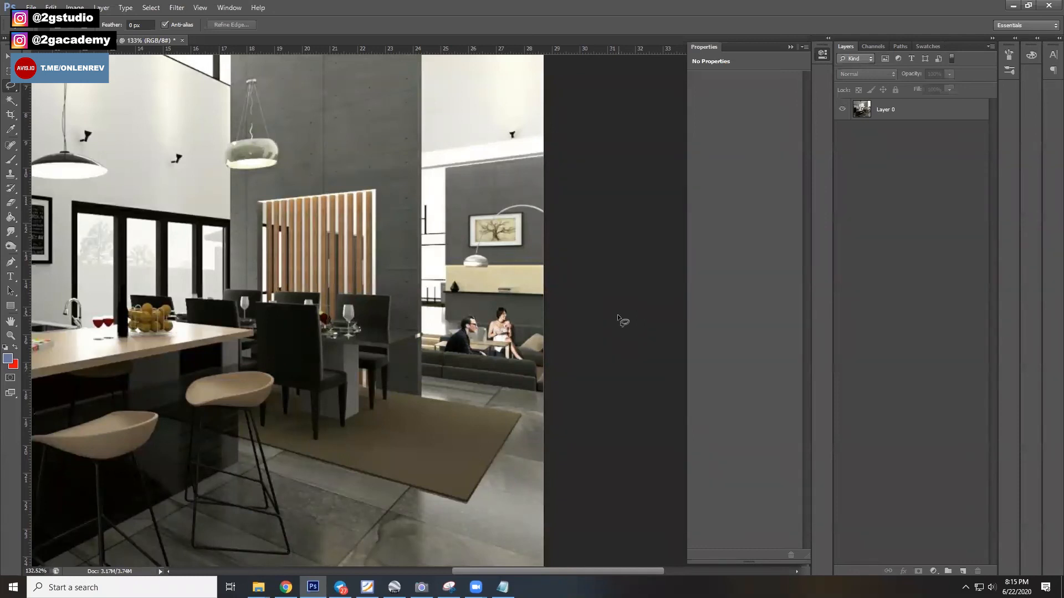
{"action": "scroll", "coordinate": [618, 317], "scroll_direction": "up", "scroll_amount": 3}
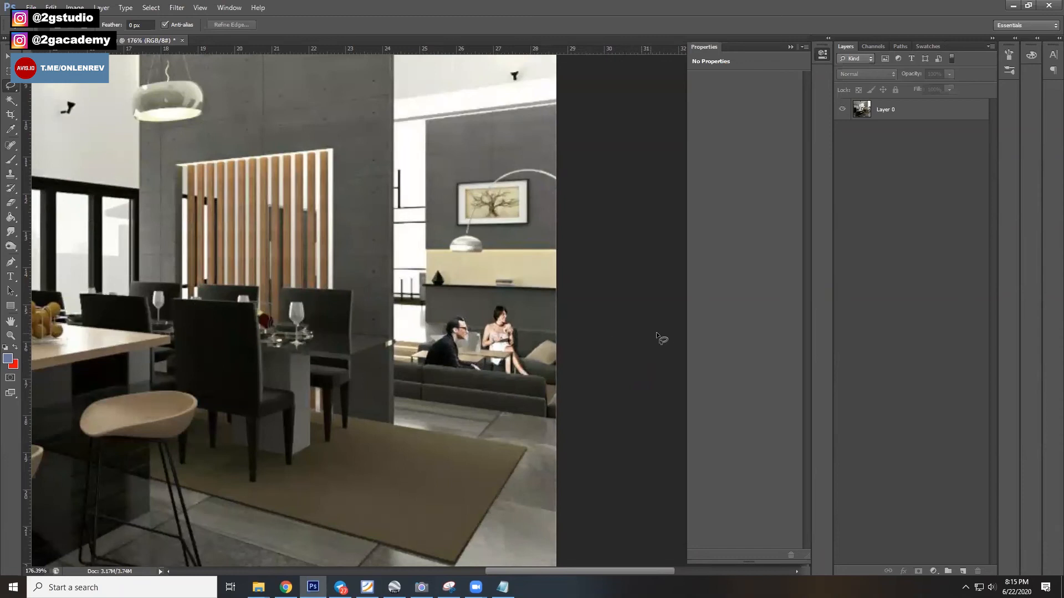
{"action": "scroll", "coordinate": [635, 357], "scroll_direction": "down", "scroll_amount": 6}
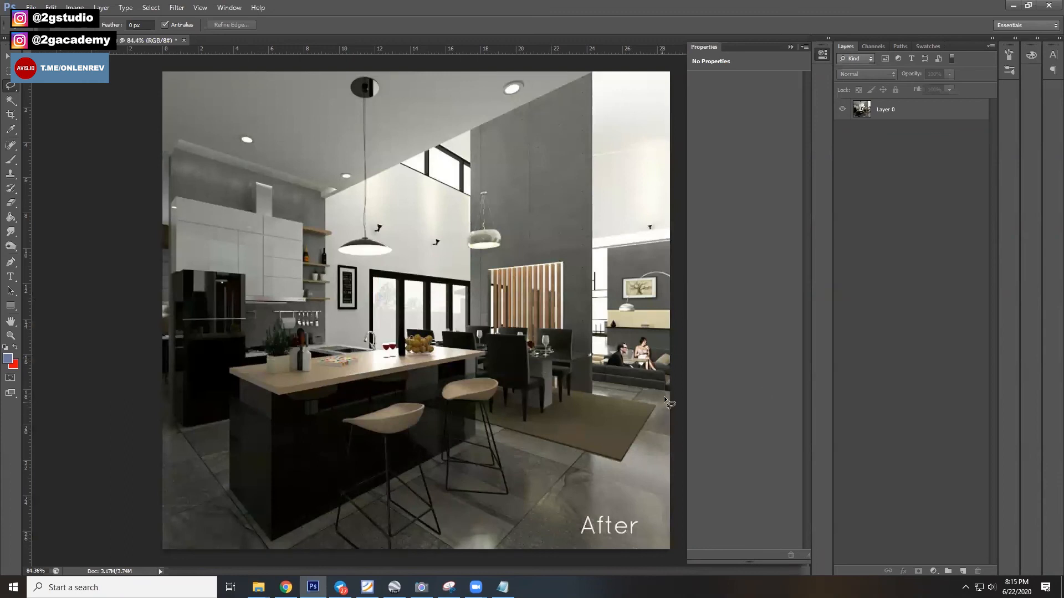
{"action": "scroll", "coordinate": [664, 397], "scroll_direction": "up", "scroll_amount": 3}
{"action": "scroll", "coordinate": [572, 305], "scroll_direction": "up", "scroll_amount": 2}
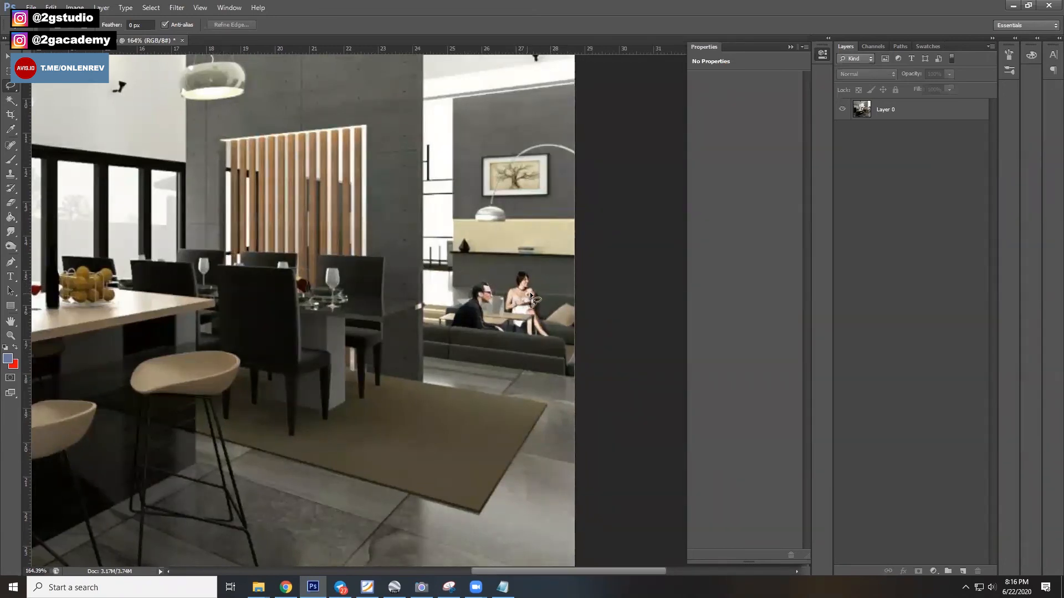
{"action": "scroll", "coordinate": [530, 291], "scroll_direction": "up", "scroll_amount": 3}
{"action": "scroll", "coordinate": [544, 321], "scroll_direction": "right", "scroll_amount": 1}
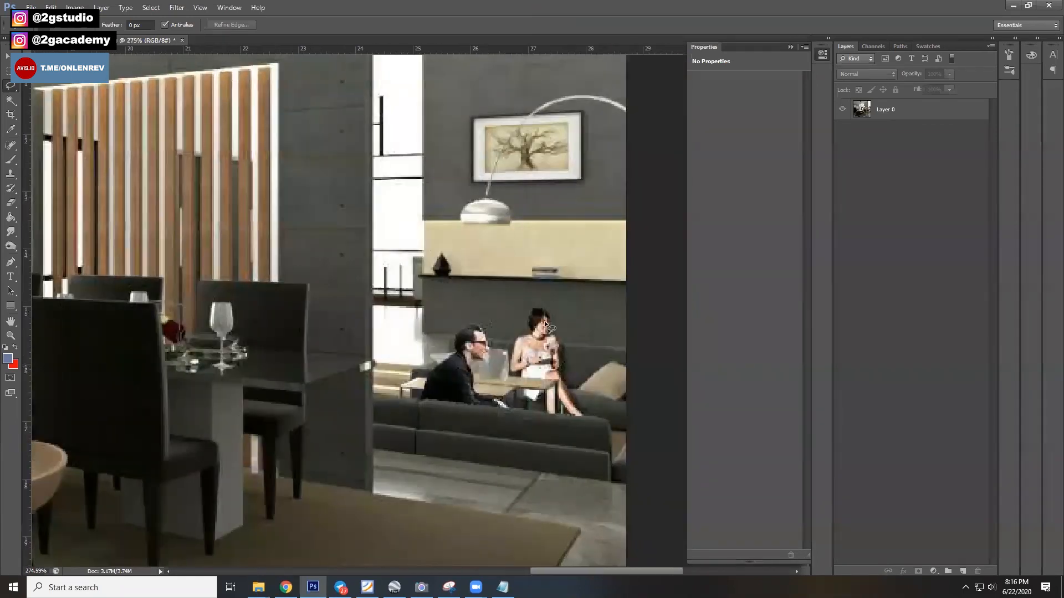
{"action": "scroll", "coordinate": [538, 326], "scroll_direction": "right", "scroll_amount": 1}
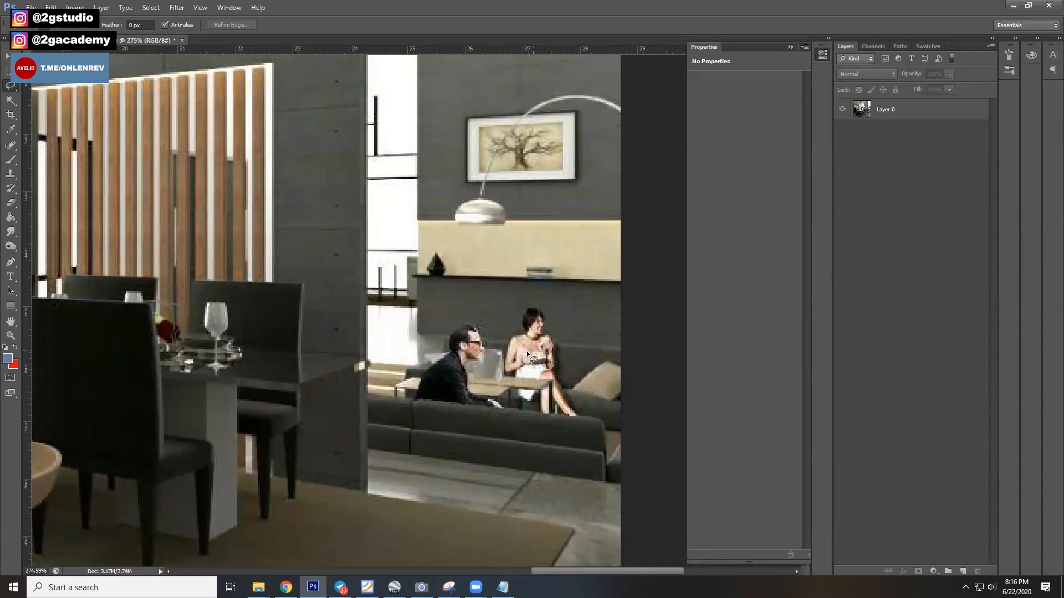
{"action": "scroll", "coordinate": [517, 351], "scroll_direction": "down", "scroll_amount": 3}
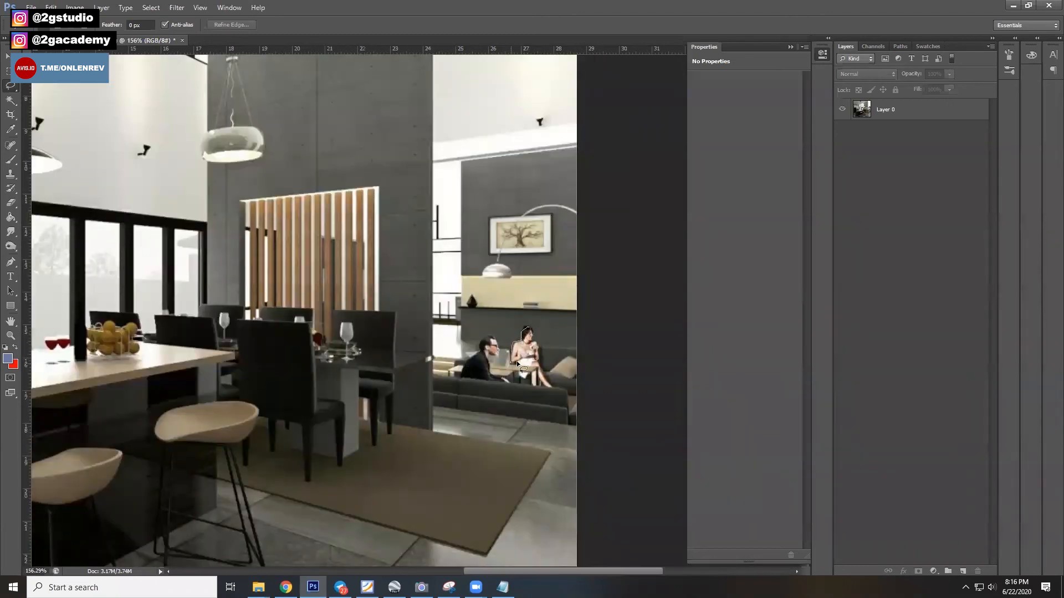
Lasso the seated woman on the sofa and copy her from Layer 0 onto her own layer
{"action": "mouse_move", "coordinate": [531, 384]}
{"action": "left_mouse_down"}
{"action": "mouse_move", "coordinate": [540, 346]}
{"action": "mouse_move", "coordinate": [512, 379]}
{"action": "mouse_move", "coordinate": [493, 376]}
{"action": "mouse_move", "coordinate": [496, 346]}
{"action": "mouse_move", "coordinate": [484, 337]}
{"action": "mouse_move", "coordinate": [463, 369]}
{"action": "mouse_move", "coordinate": [509, 367]}
{"action": "left_mouse_up"}
{"action": "left_click", "coordinate": [929, 113]}
{"action": "key", "text": "ctrl+j"}
Darken the seated woman with a clipped Brightness/Contrast layer at brightness -52 and compare it on and off
{"action": "left_click", "coordinate": [933, 571]}
{"action": "left_click", "coordinate": [977, 366]}
{"action": "left_click", "coordinate": [725, 555]}
{"action": "left_click_drag", "start_coordinate": [740, 109], "coordinate": [727, 110]}
{"action": "left_click", "coordinate": [843, 109]}
{"action": "left_click", "coordinate": [842, 109]}
Set the seated woman's saturation to -10 with a clipped Hue/Saturation layer and compare the image with and without the adjustments
{"action": "scroll", "coordinate": [601, 324], "scroll_direction": "up", "scroll_amount": 5}
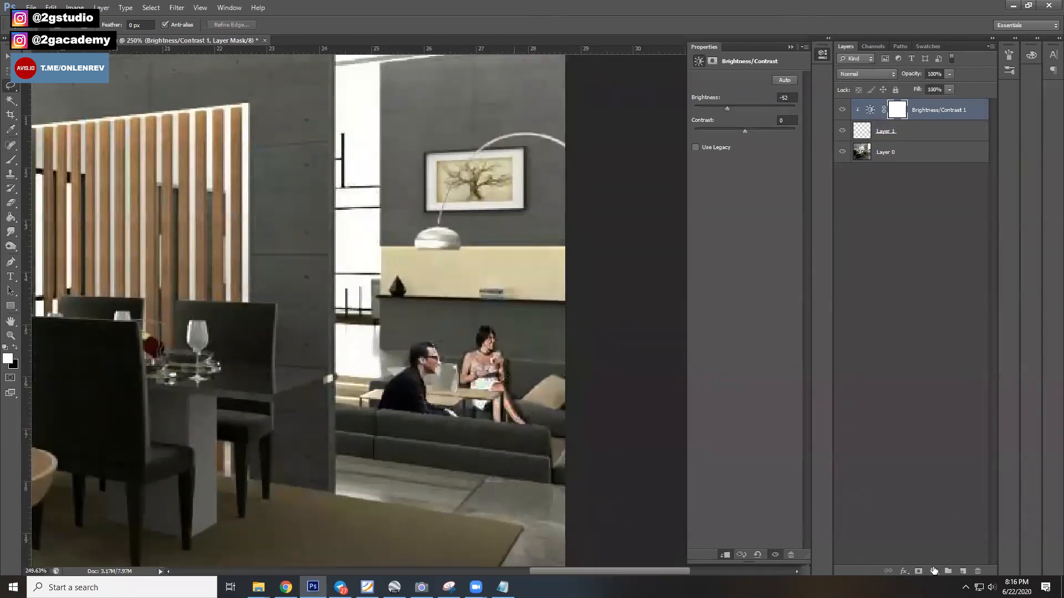
{"action": "scroll", "coordinate": [532, 363], "scroll_direction": "down", "scroll_amount": 2}
{"action": "left_click", "coordinate": [842, 109]}
{"action": "left_click", "coordinate": [842, 109]}
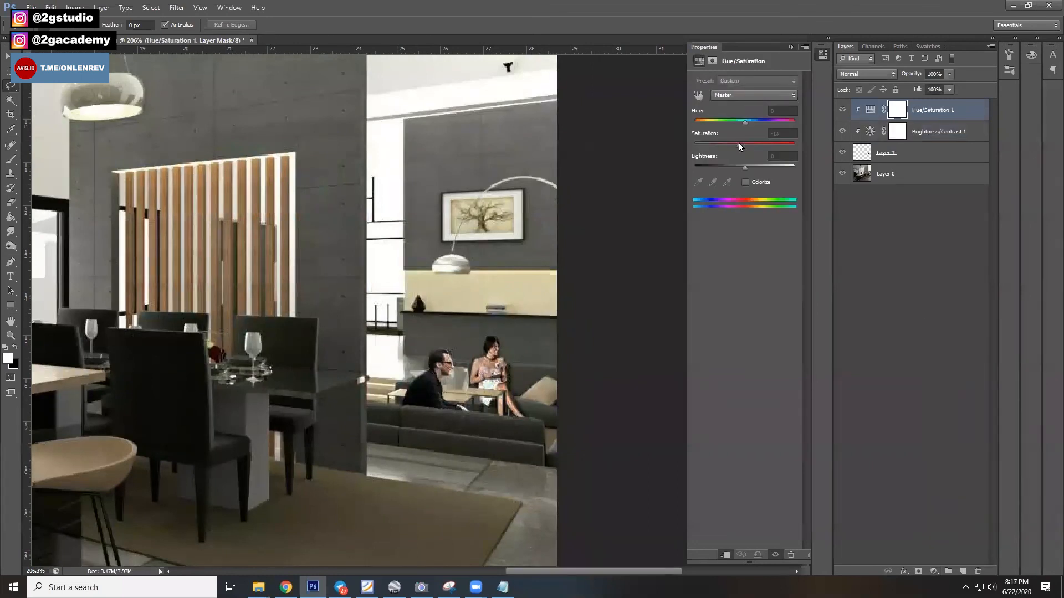
{"action": "left_click", "coordinate": [842, 110]}
{"action": "scroll", "coordinate": [651, 366], "scroll_direction": "down", "scroll_amount": 5}
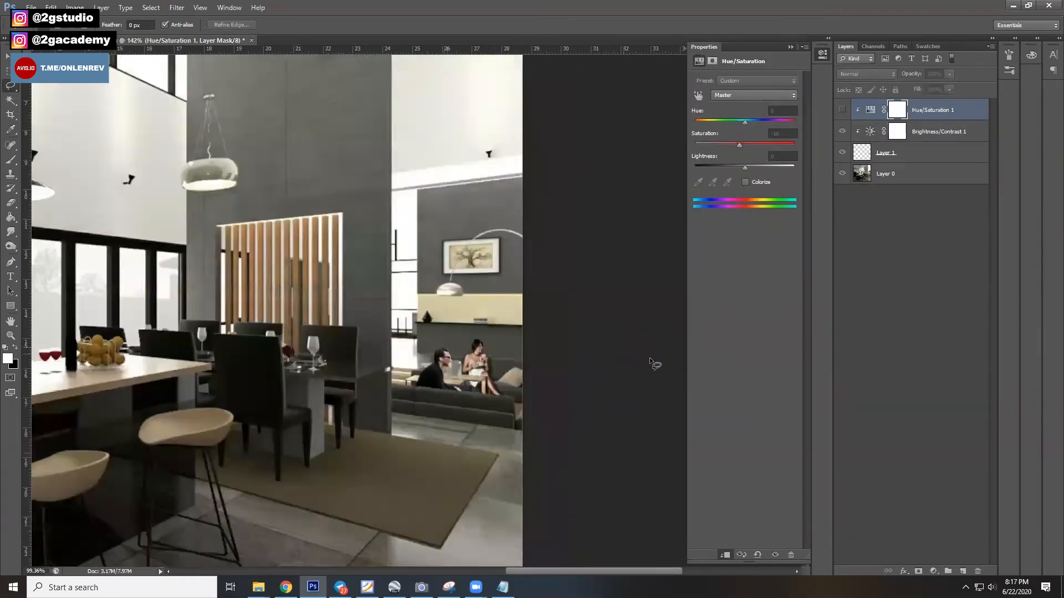
{"action": "scroll", "coordinate": [587, 342], "scroll_direction": "up", "scroll_amount": 3}
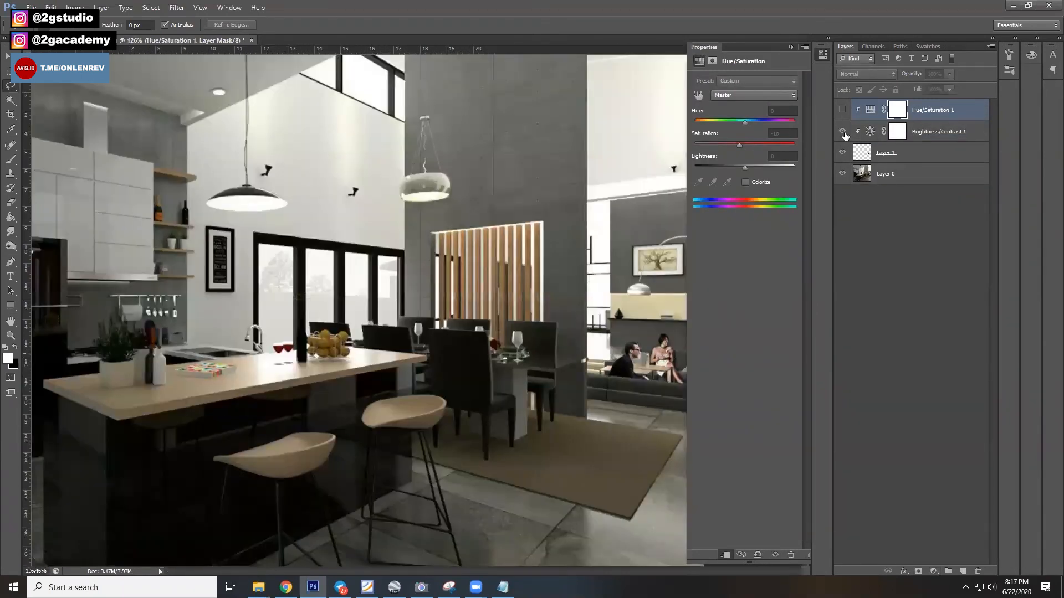
{"action": "scroll", "coordinate": [662, 376], "scroll_direction": "up", "scroll_amount": 4}
{"action": "left_click", "coordinate": [843, 133]}
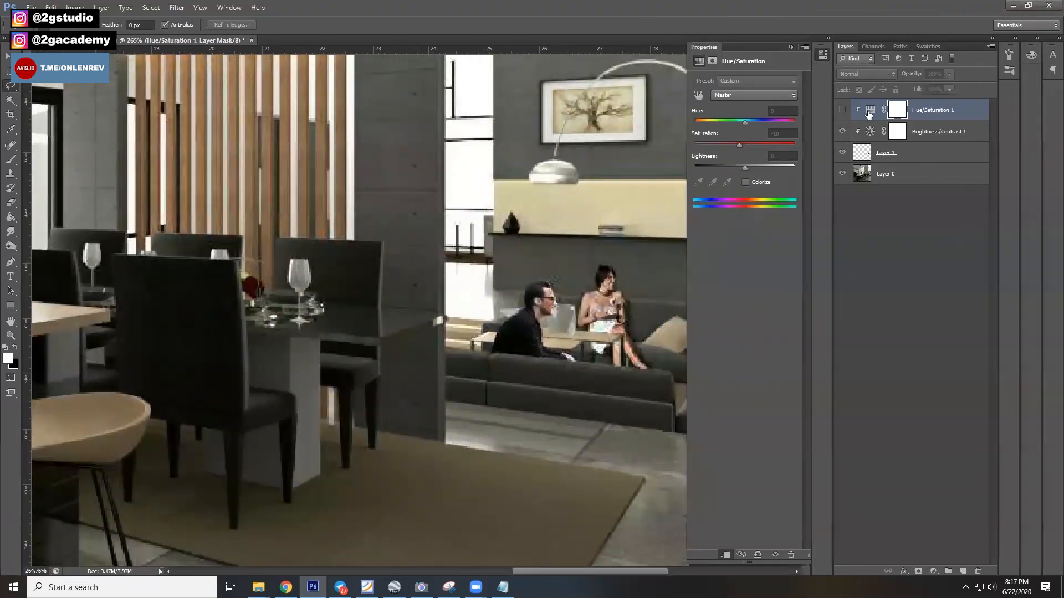
{"action": "left_click", "coordinate": [864, 116]}
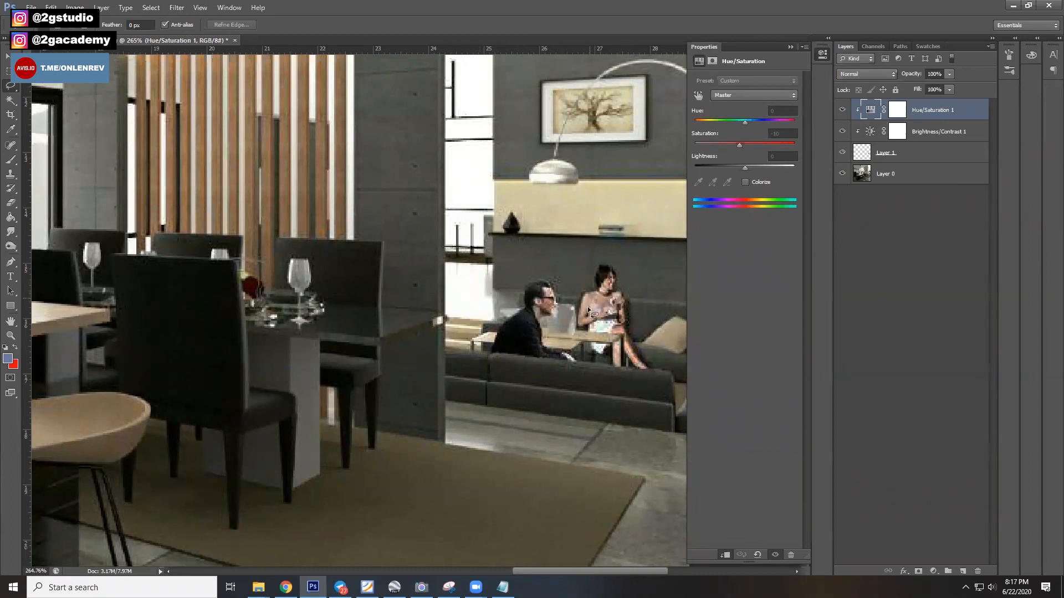
Add a clipped empty layer above the woman's adjustments, ready the Brush tool and set the layer's blend mode to Overlay
{"action": "left_click", "coordinate": [962, 571]}
{"action": "key", "text": "v"}
{"action": "key", "text": "b"}
{"action": "right_click", "coordinate": [617, 176]}
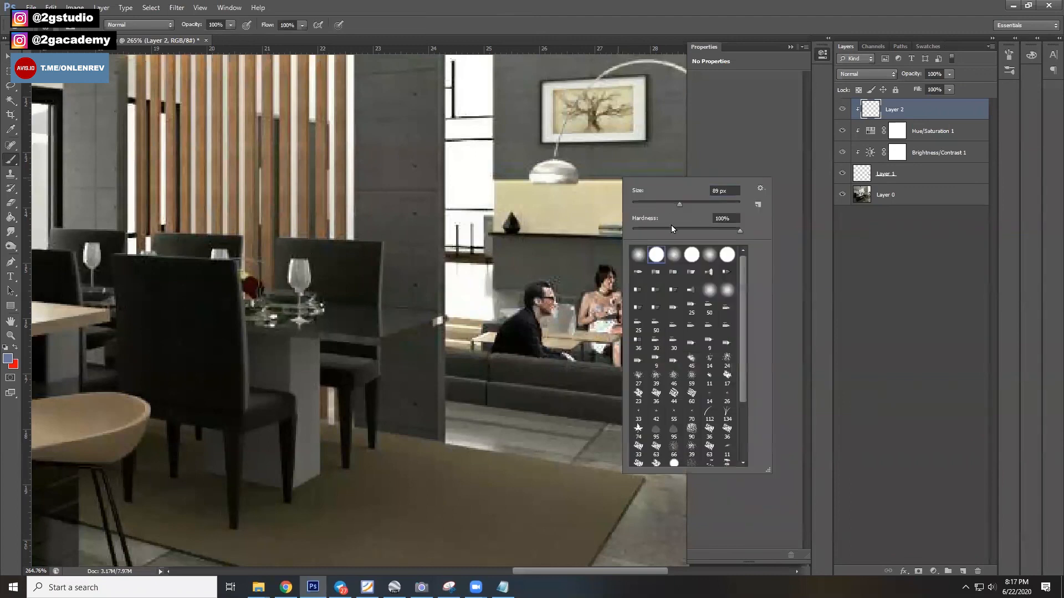
{"action": "left_click", "coordinate": [866, 73]}
{"action": "left_click", "coordinate": [859, 177]}
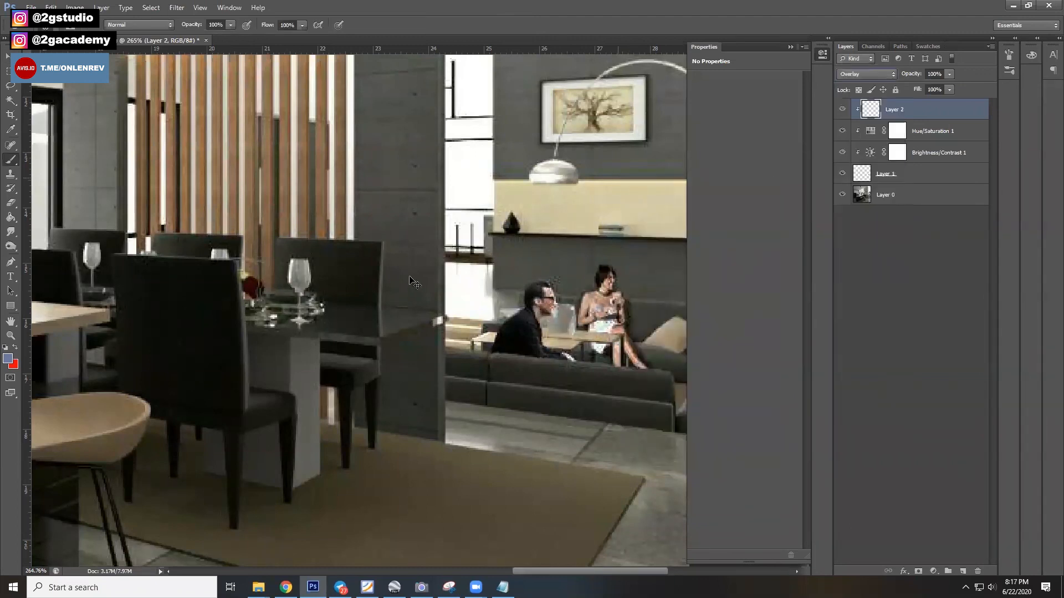
Set the foreground color to white, try a brush dab beside the seated couple on the Overlay layer and undo it
{"action": "left_click", "coordinate": [8, 359]}
{"action": "left_click", "coordinate": [383, 158]}
{"action": "left_click", "coordinate": [646, 150]}
{"action": "left_click", "coordinate": [488, 312]}
{"action": "key", "text": "ctrl+z"}
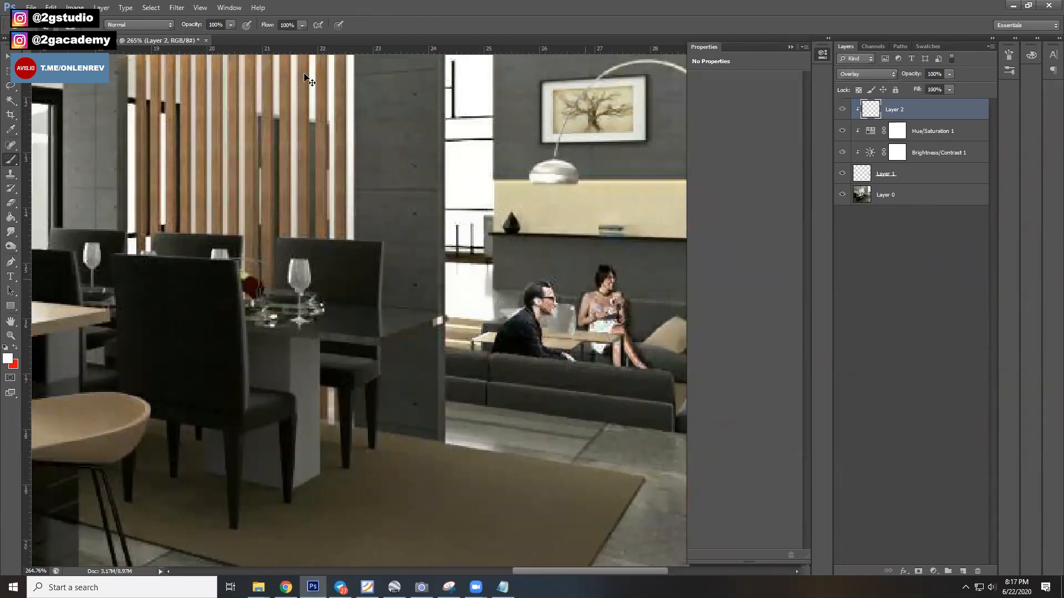
Lower the fill of the clipped Overlay layer above the woman's adjustments to about 70%
{"action": "scroll", "coordinate": [579, 283], "scroll_direction": "up", "scroll_amount": 1}
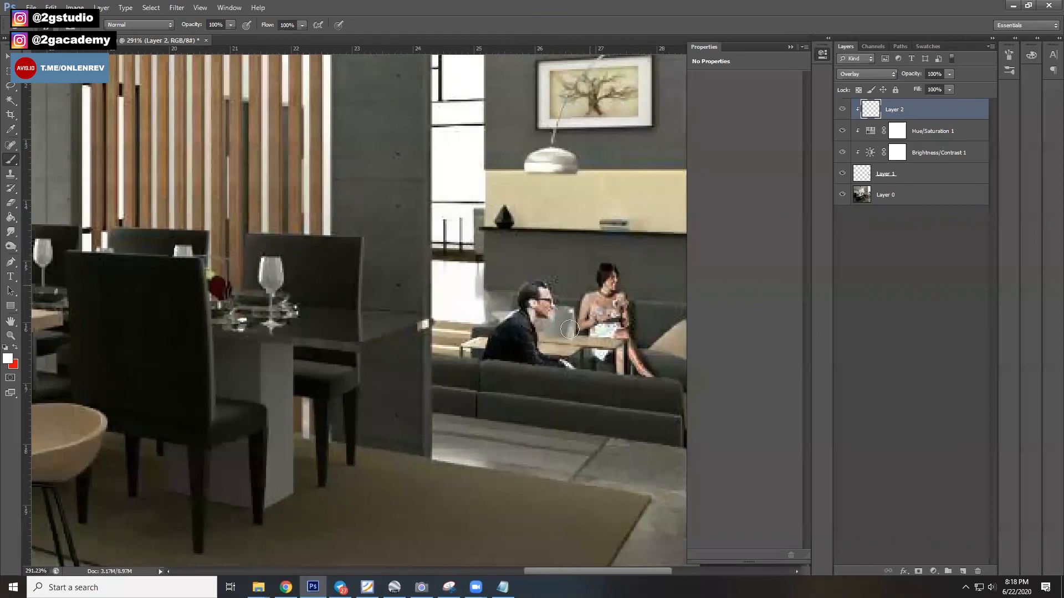
{"action": "scroll", "coordinate": [598, 306], "scroll_direction": "up", "scroll_amount": 1}
{"action": "scroll", "coordinate": [598, 305], "scroll_direction": "up", "scroll_amount": 3}
{"action": "left_click_drag", "start_coordinate": [918, 89], "coordinate": [858, 93]}
{"action": "scroll", "coordinate": [525, 242], "scroll_direction": "down", "scroll_amount": 6}
{"action": "scroll", "coordinate": [331, 219], "scroll_direction": "down", "scroll_amount": 10}
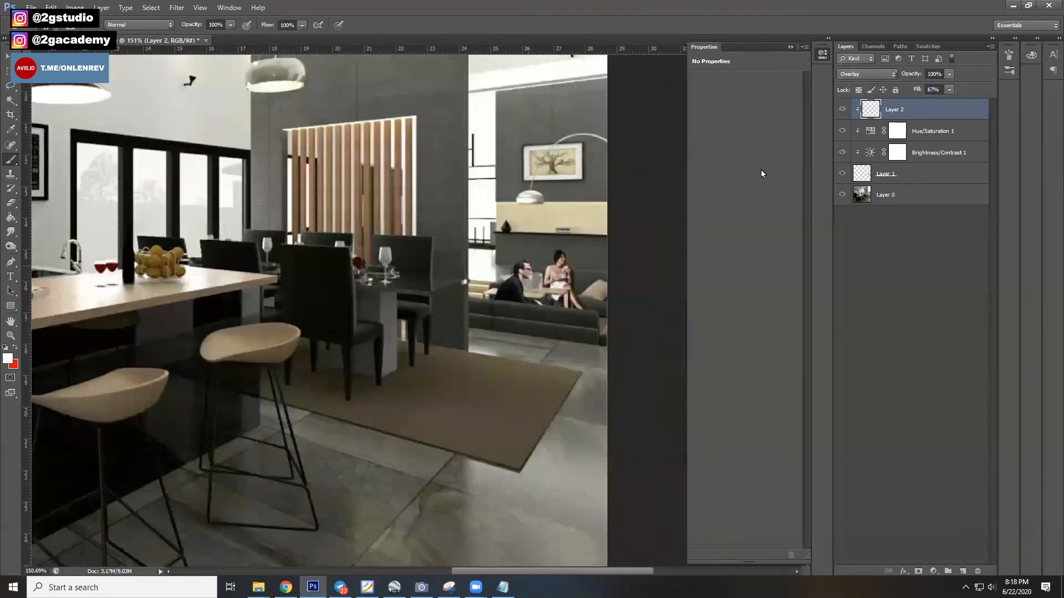
{"action": "scroll", "coordinate": [622, 190], "scroll_direction": "up", "scroll_amount": 13}
{"action": "key", "text": "v"}
{"action": "mouse_move", "coordinate": [918, 90]}
{"action": "left_mouse_down"}
{"action": "mouse_move", "coordinate": [840, 92]}
{"action": "mouse_move", "coordinate": [860, 91]}
{"action": "left_mouse_up"}
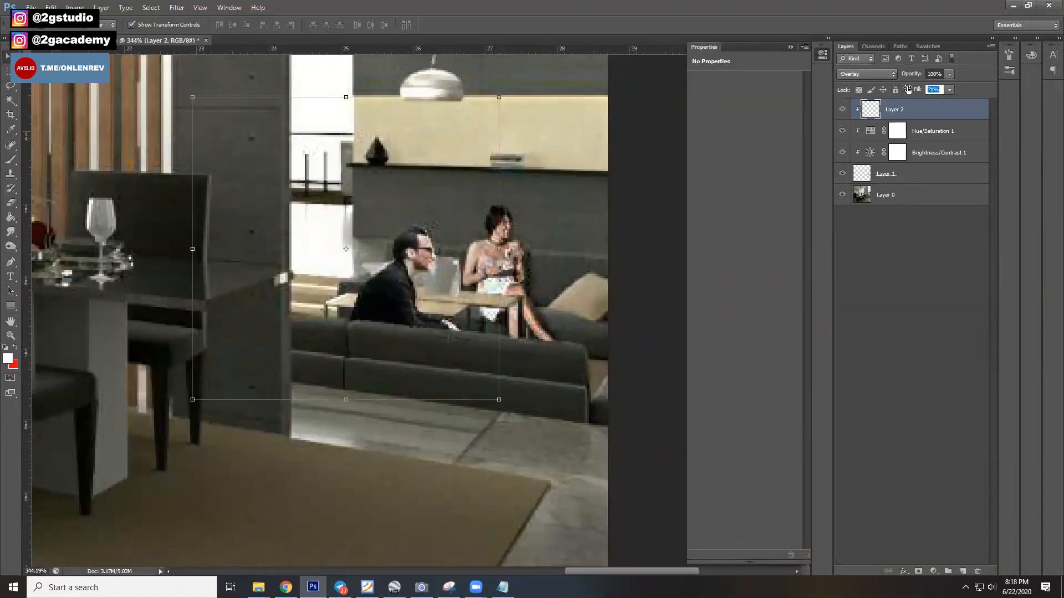
Burn the highlights on the seated woman's dress and legs on Layer 1, using a smaller brush at 100% exposure
{"action": "left_click", "coordinate": [920, 174]}
{"action": "key", "text": "o"}
{"action": "right_click", "coordinate": [539, 284]}
{"action": "left_click", "coordinate": [553, 304]}
{"action": "key", "text": "Return"}
{"action": "key", "text": "bracketleft"}
{"action": "key", "text": "bracketleft"}
{"action": "key", "text": "bracketleft"}
{"action": "key", "text": "bracketleft"}
{"action": "key", "text": "bracketleft"}
{"action": "key", "text": "bracketleft"}
{"action": "left_click", "coordinate": [118, 25]}
{"action": "left_click", "coordinate": [130, 55]}
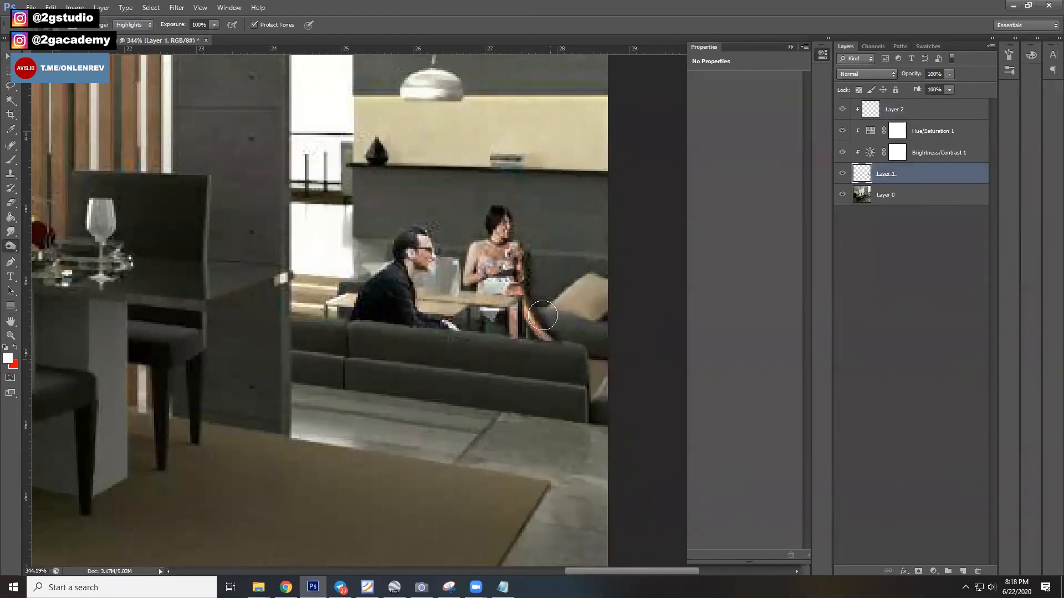
{"action": "scroll", "coordinate": [549, 323], "scroll_direction": "down", "scroll_amount": 6}
{"action": "key", "text": "v"}
Deselect the layers and examine how the seated couple blends into the kitchen interior, both close up and in the full image
{"action": "scroll", "coordinate": [665, 364], "scroll_direction": "up", "scroll_amount": 3}
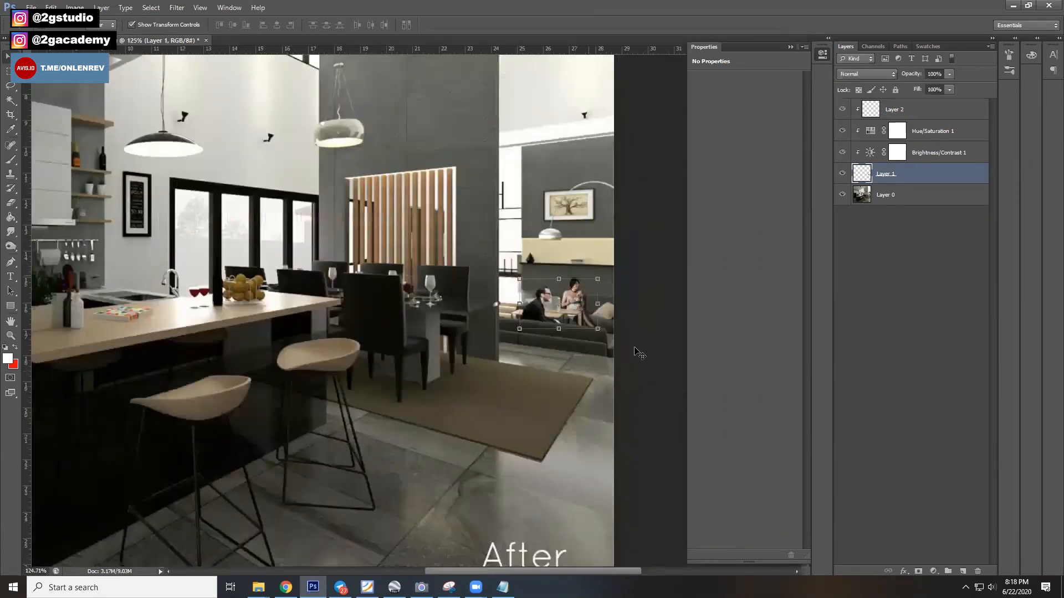
{"action": "left_click", "coordinate": [615, 353]}
{"action": "scroll", "coordinate": [615, 353], "scroll_direction": "down", "scroll_amount": 5}
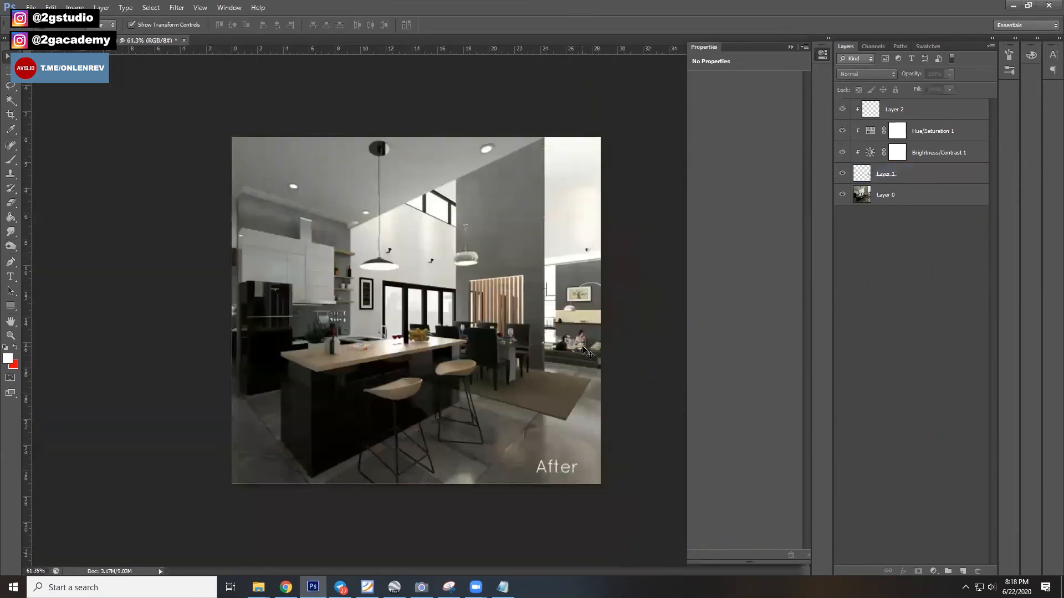
{"action": "scroll", "coordinate": [584, 349], "scroll_direction": "up", "scroll_amount": 2}
{"action": "scroll", "coordinate": [665, 365], "scroll_direction": "up", "scroll_amount": 1}
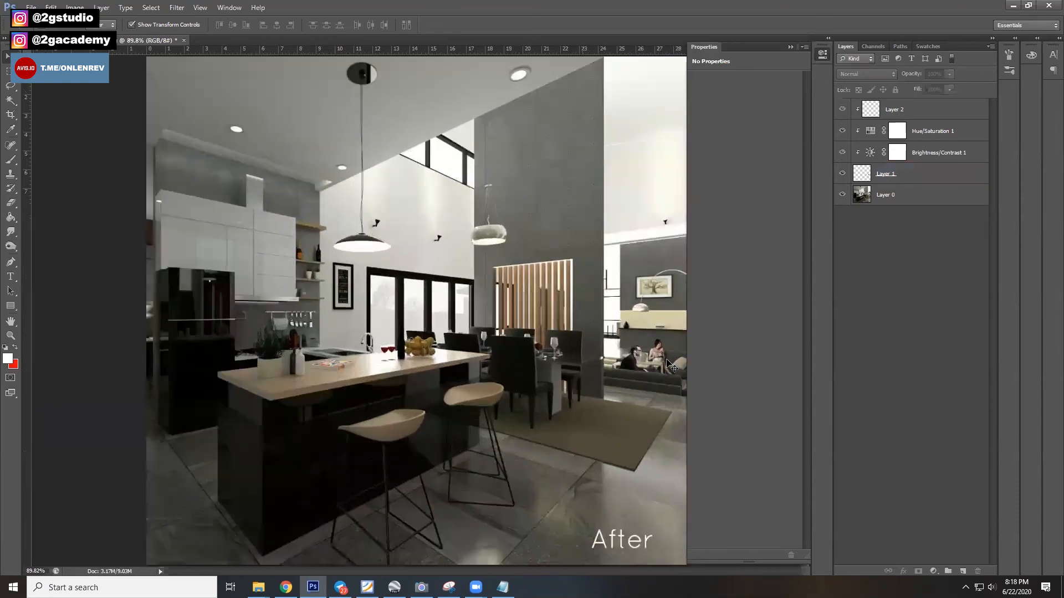
{"action": "scroll", "coordinate": [671, 366], "scroll_direction": "up", "scroll_amount": 1}
{"action": "scroll", "coordinate": [651, 324], "scroll_direction": "up", "scroll_amount": 1}
{"action": "scroll", "coordinate": [649, 323], "scroll_direction": "up", "scroll_amount": 1}
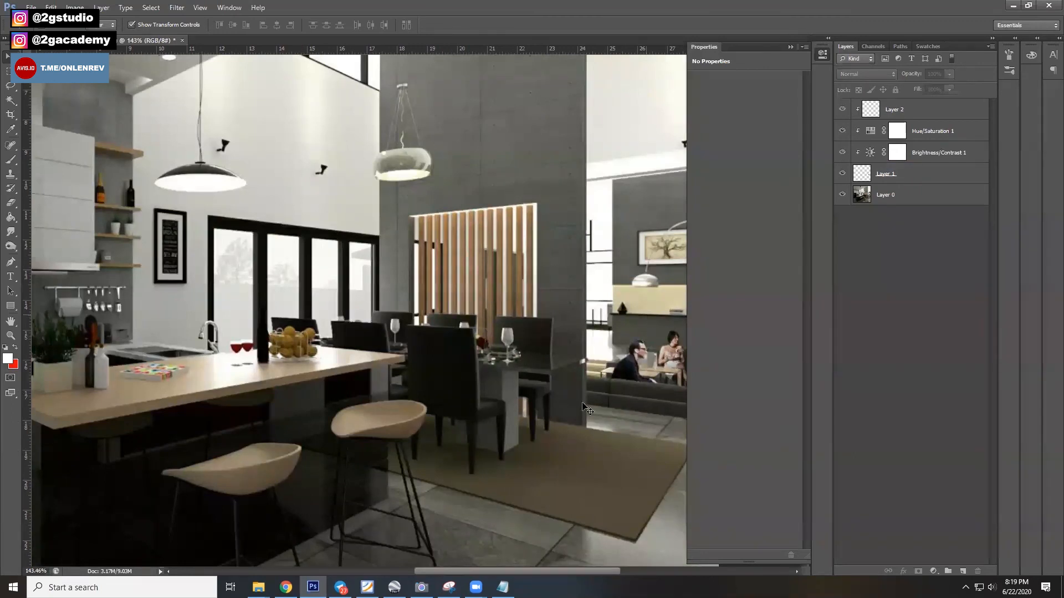
{"action": "scroll", "coordinate": [612, 559], "scroll_direction": "up", "scroll_amount": 2}
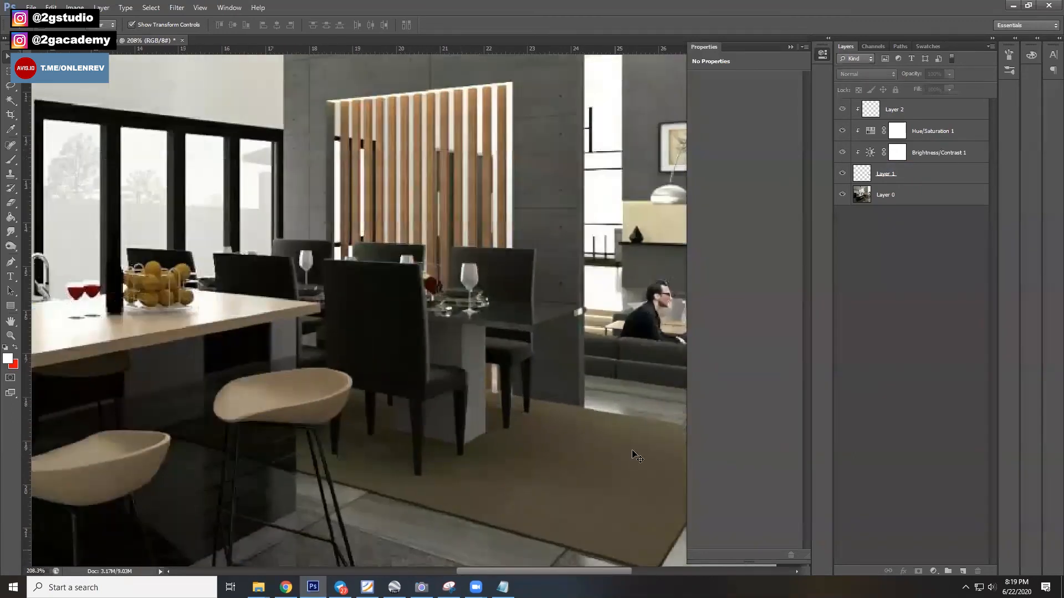
{"action": "scroll", "coordinate": [636, 454], "scroll_direction": "right", "scroll_amount": 3}
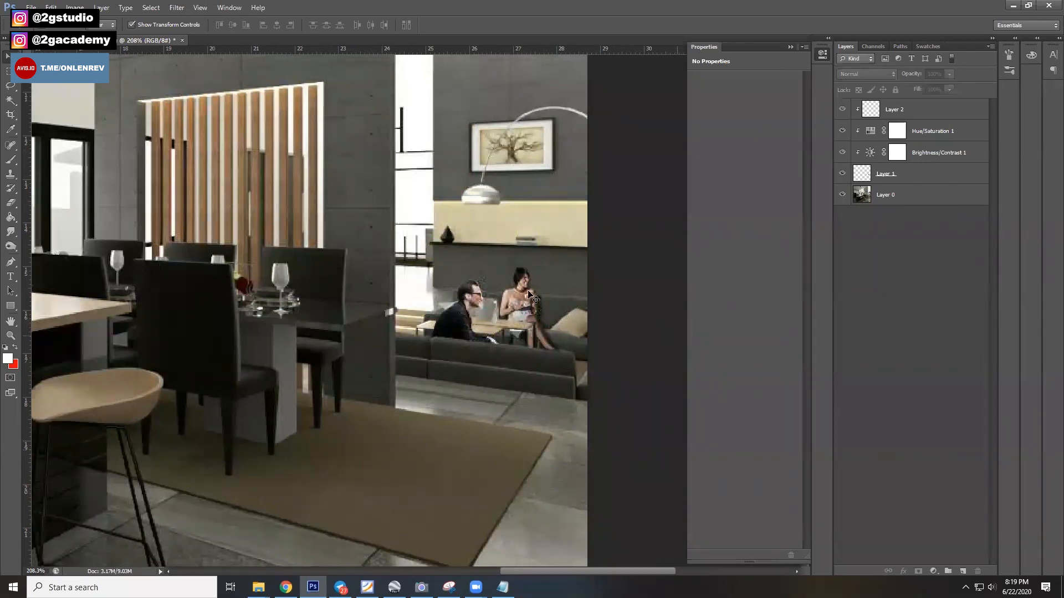
{"action": "scroll", "coordinate": [519, 283], "scroll_direction": "up", "scroll_amount": 2}
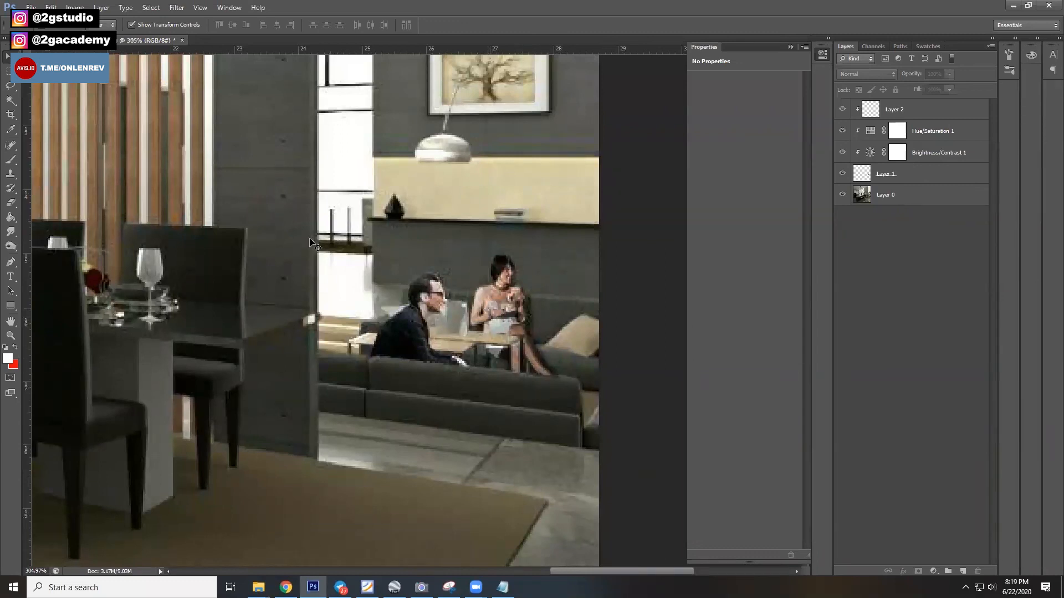
{"action": "scroll", "coordinate": [250, 194], "scroll_direction": "down", "scroll_amount": 1}
{"action": "scroll", "coordinate": [199, 208], "scroll_direction": "down", "scroll_amount": 3}
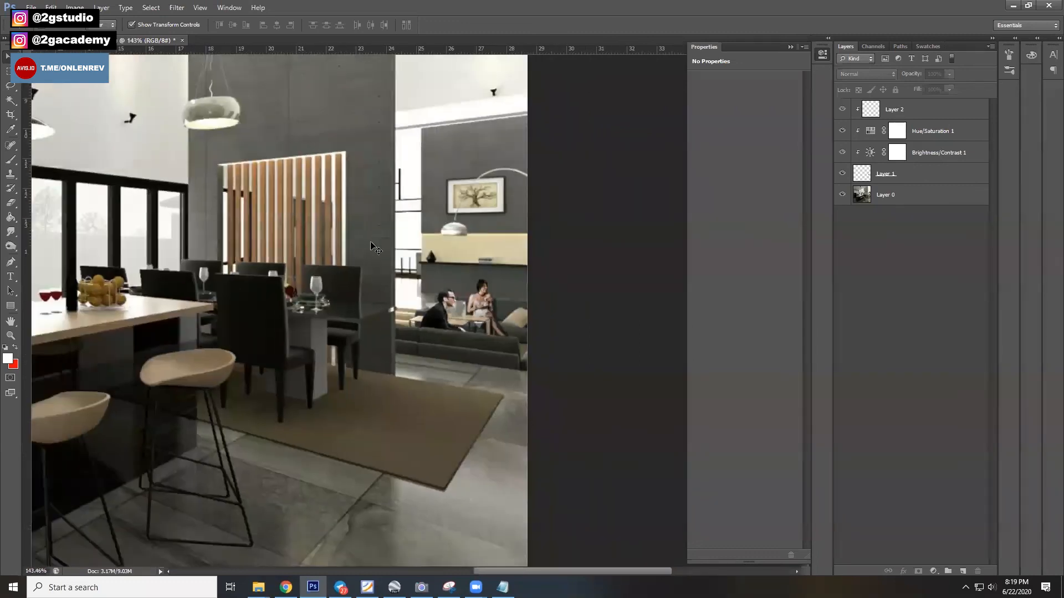
{"action": "scroll", "coordinate": [299, 319], "scroll_direction": "down", "scroll_amount": 1}
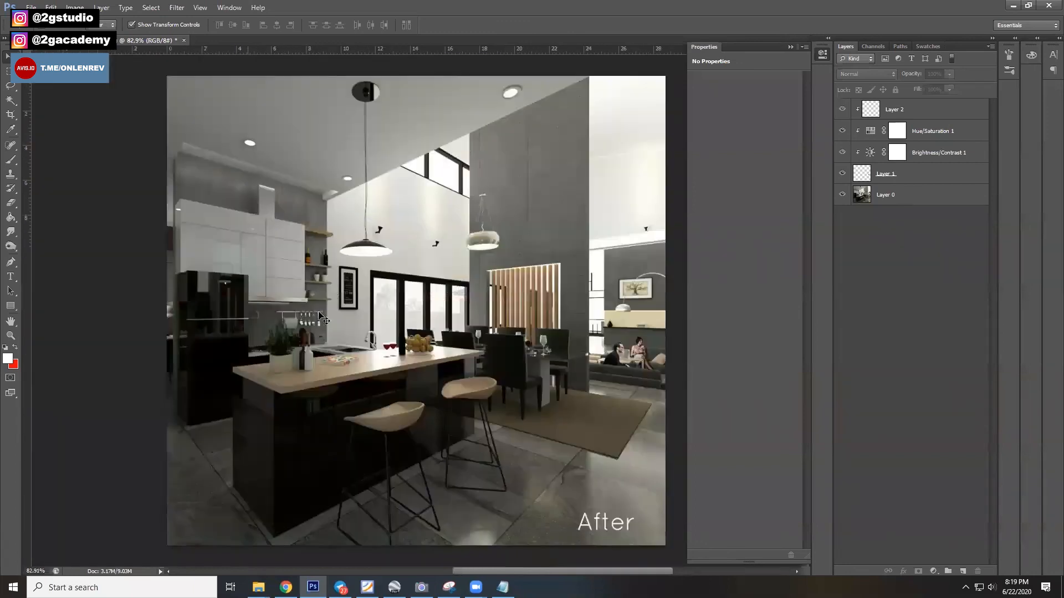